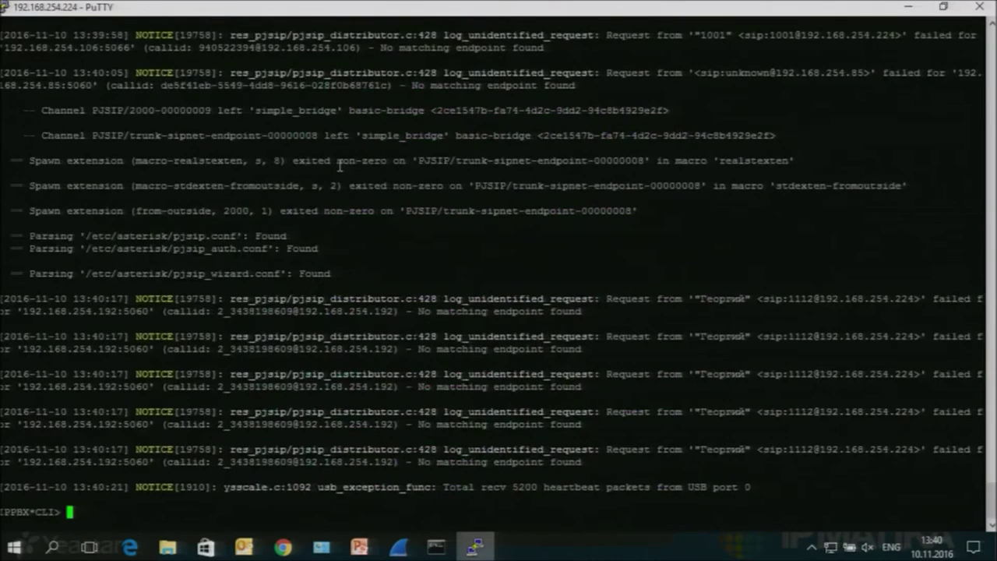
Examine the Asterisk log of the ended incoming call, highlighting the line where the trunk-sipnet-endpoint channel leaves the bridge.
{"action": "scroll", "coordinate": [328, 173], "scroll_direction": "down", "scroll_amount": 10}
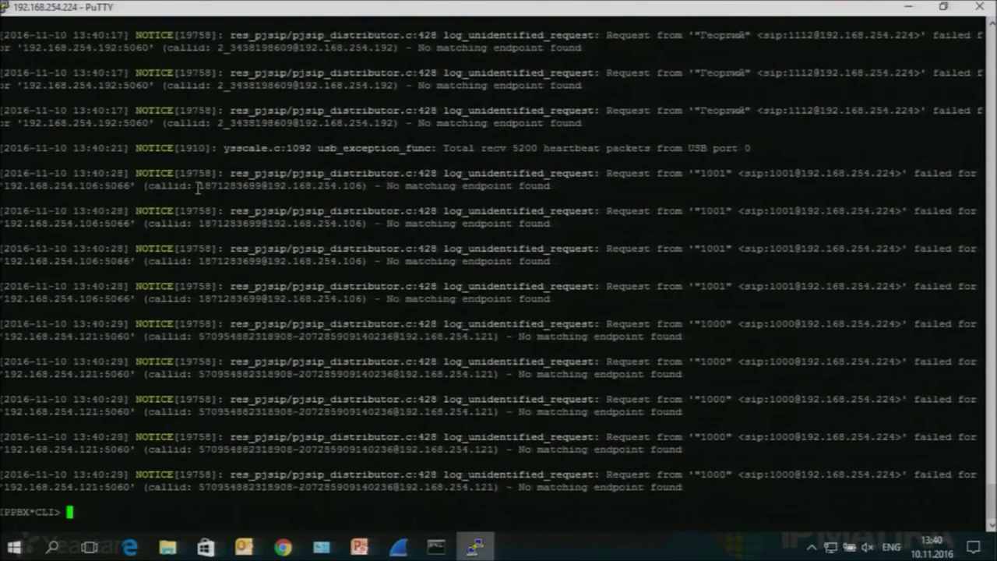
{"action": "key", "text": "ctrl+c"}
{"action": "scroll", "coordinate": [207, 172], "scroll_direction": "up", "scroll_amount": 10}
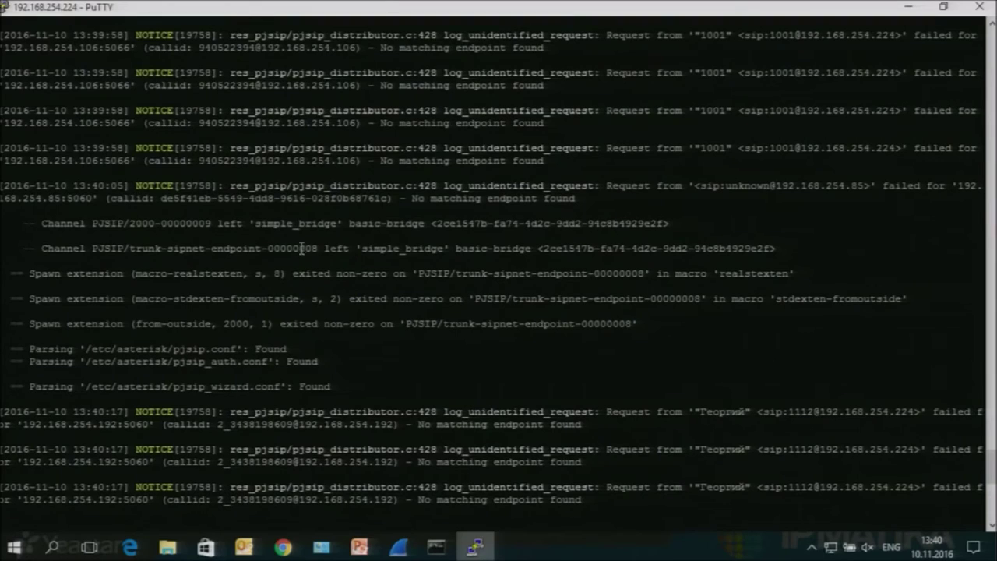
{"action": "left_click_drag", "start_coordinate": [41, 248], "coordinate": [773, 248]}
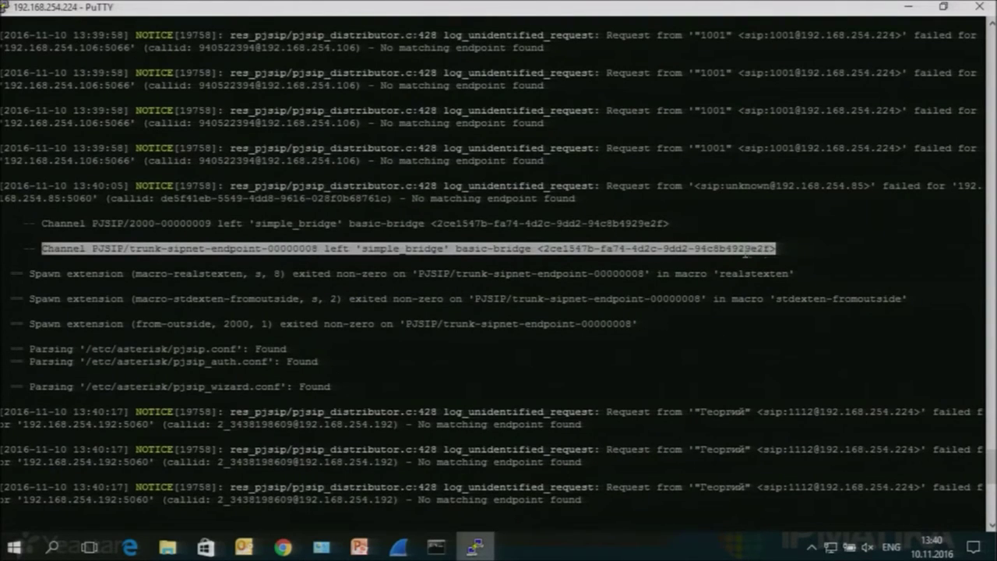
{"action": "left_click", "coordinate": [461, 249]}
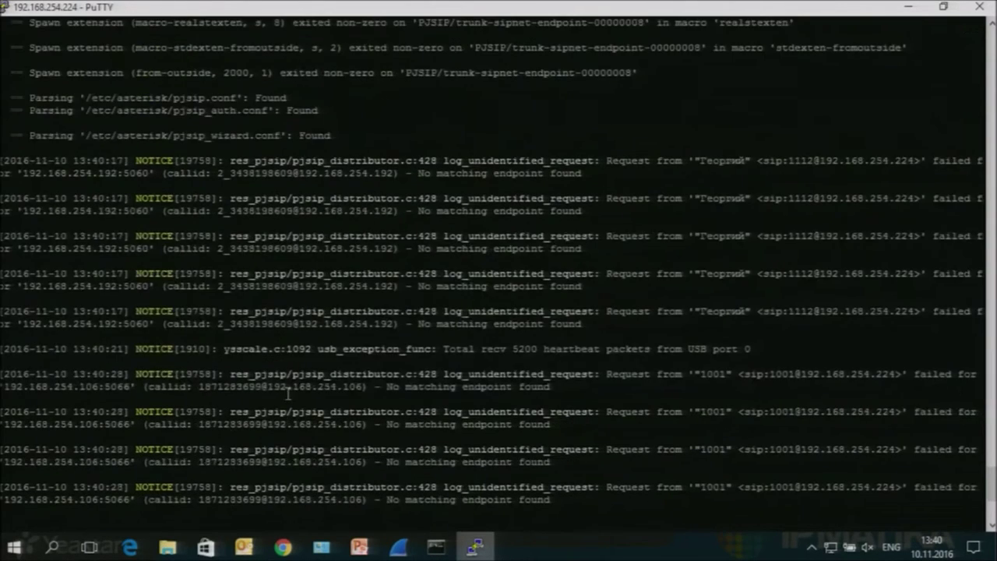
Exit the Asterisk console, reconnect with asterisk -rcvvvv, and add blank prompt lines after the startup text.
{"action": "key", "text": "ctrl+c"}
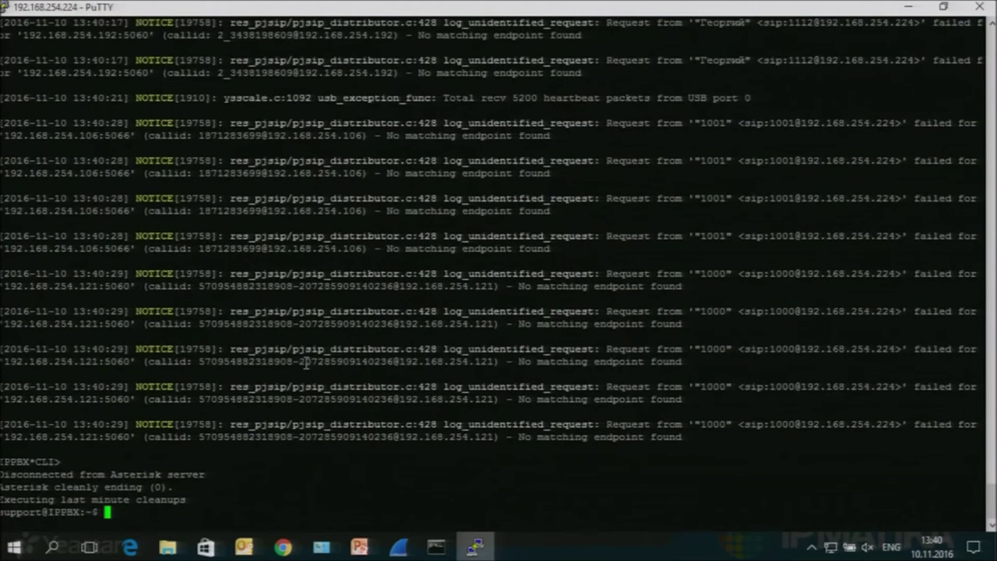
{"action": "key", "text": "Up"}
{"action": "key", "text": "Return"}
{"action": "key", "text": "Return"}
{"action": "key", "text": "Return"}
{"action": "key", "text": "Return"}
{"action": "key", "text": "Return"}
{"action": "key", "text": "Return"}
{"action": "key", "text": "Return"}
{"action": "key", "text": "Return"}
{"action": "key", "text": "Return"}
{"action": "key", "text": "Return"}
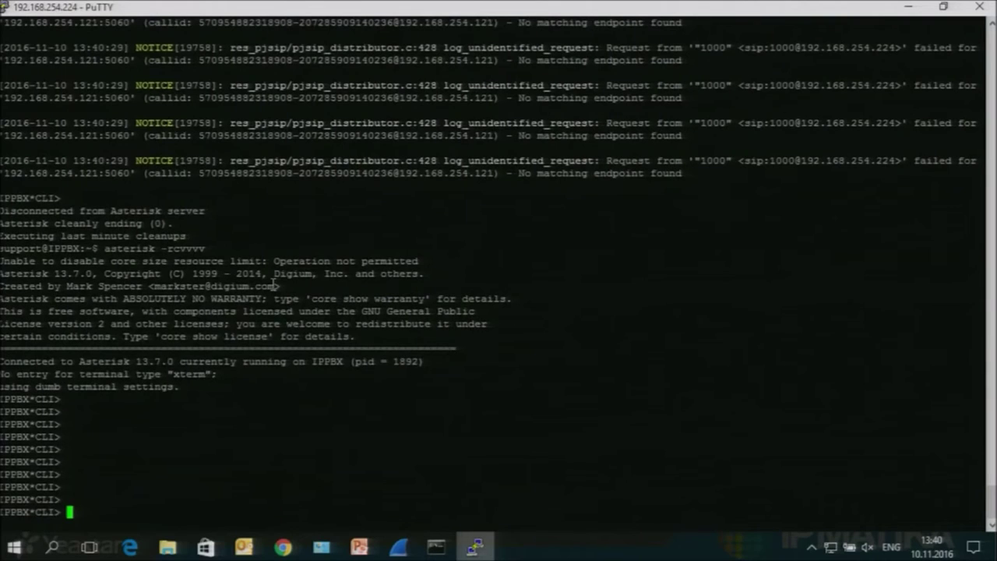
Switch to the Yeastar S50 web interface in Chrome and view the CDR and recordings list in a maximised window.
{"action": "left_click", "coordinate": [282, 548]}
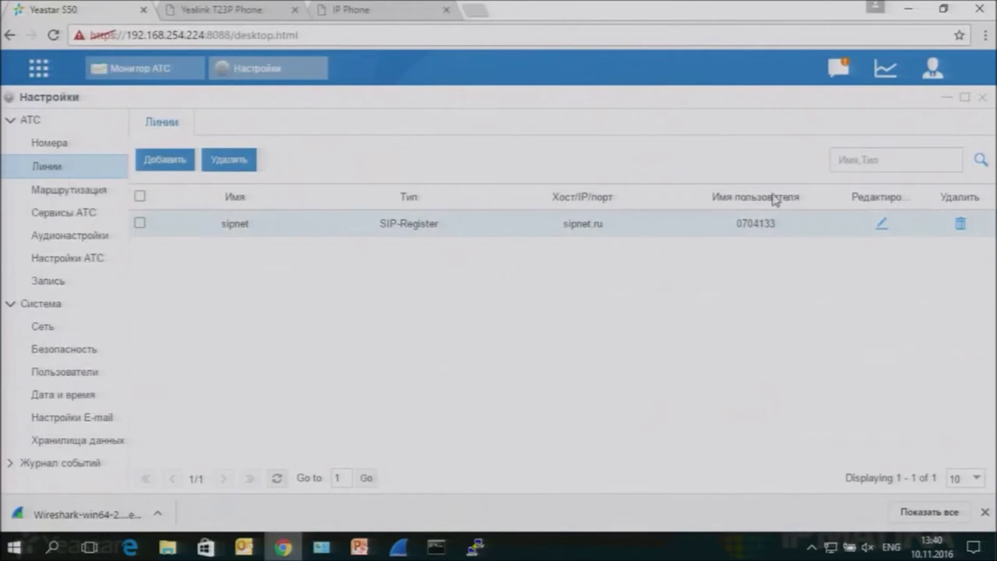
{"action": "left_click", "coordinate": [36, 75]}
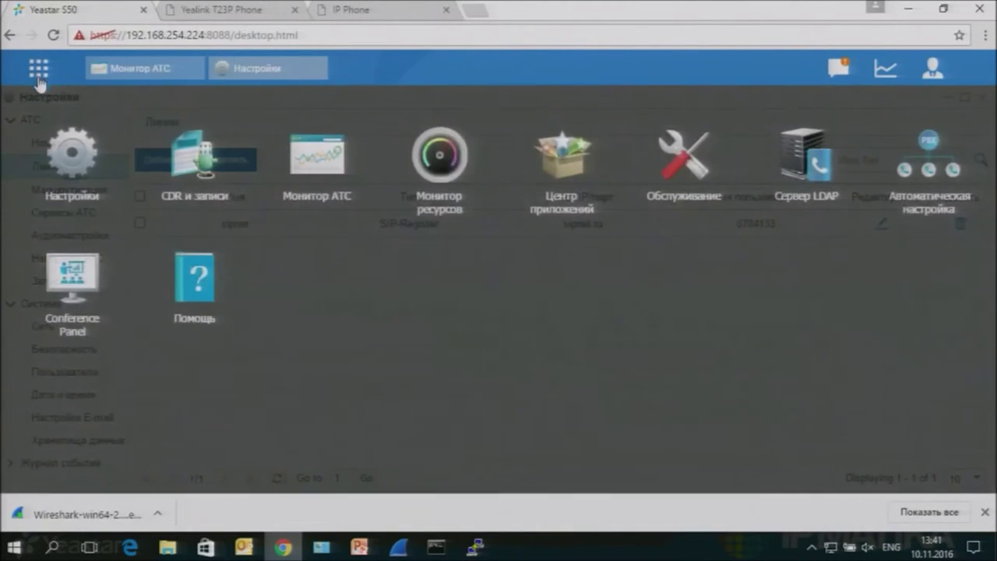
{"action": "left_click", "coordinate": [212, 189]}
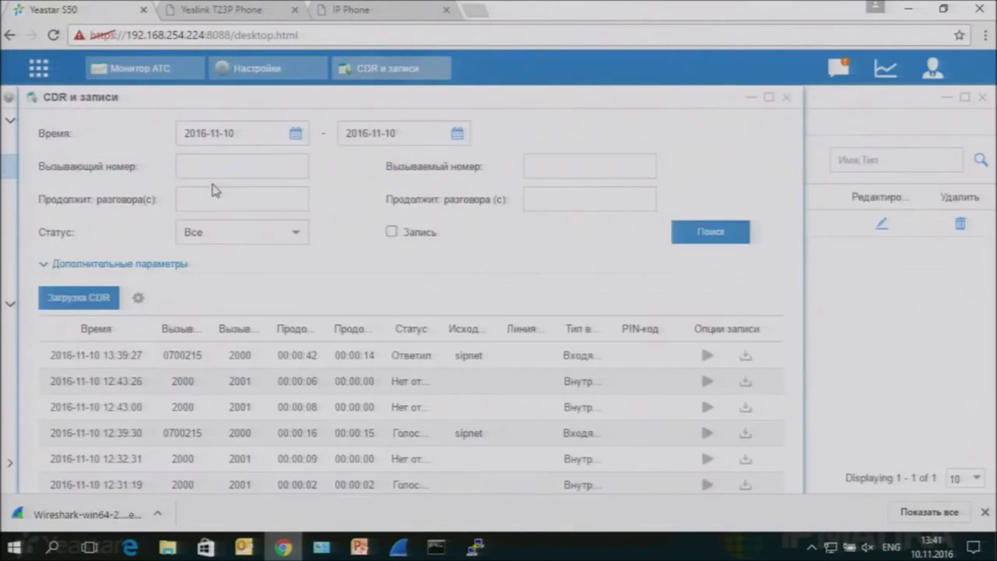
{"action": "left_click", "coordinate": [770, 98]}
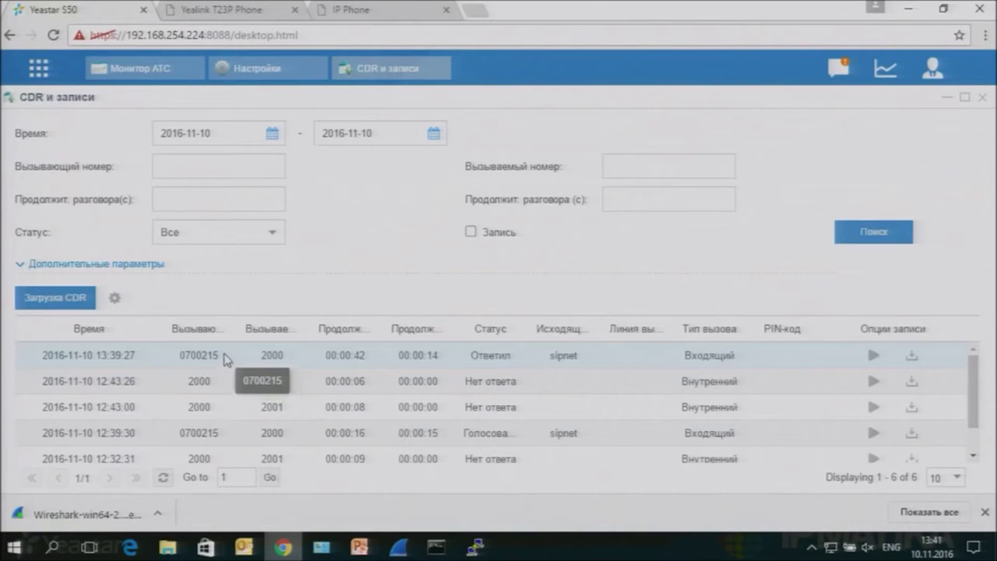
Review the extensions selected in the outgoing route OutRout in the PBX routing settings, and close it without saving.
{"action": "left_click", "coordinate": [41, 72]}
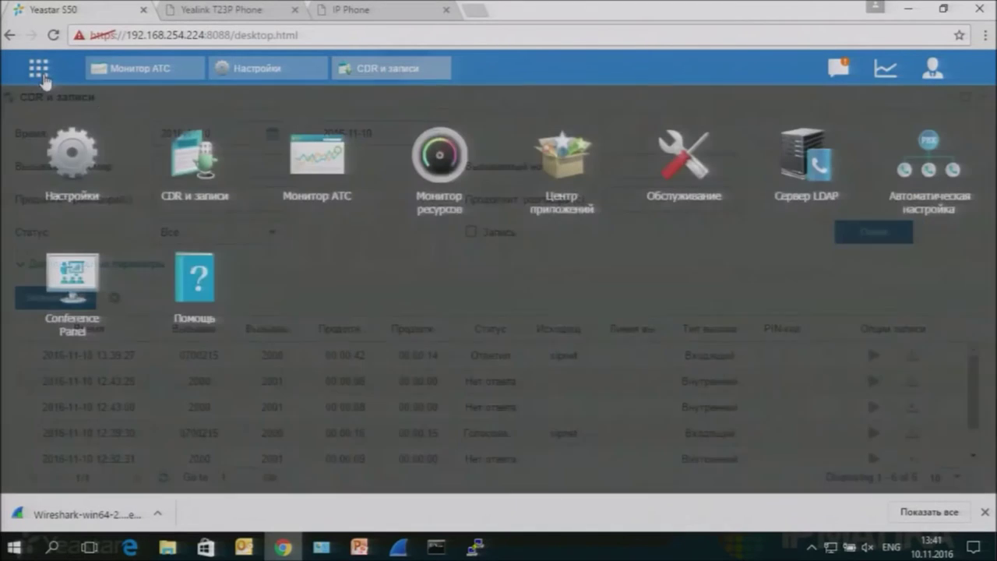
{"action": "left_click", "coordinate": [92, 166]}
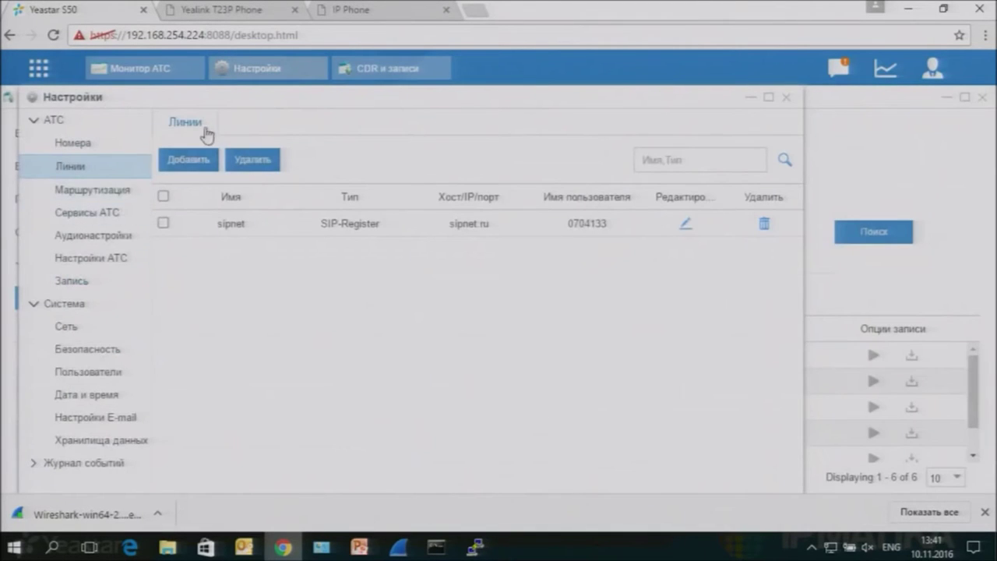
{"action": "left_click", "coordinate": [115, 193]}
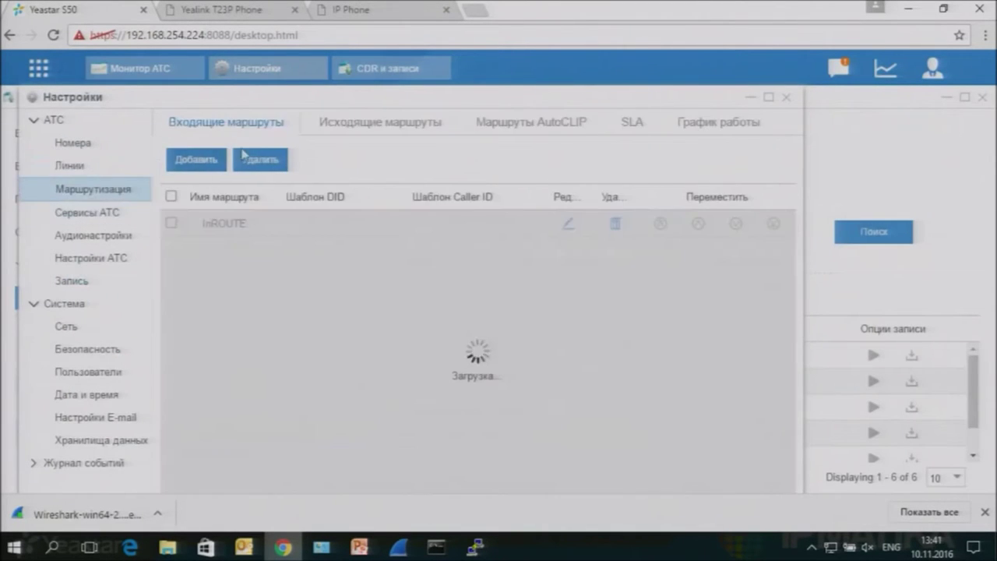
{"action": "left_click", "coordinate": [383, 129]}
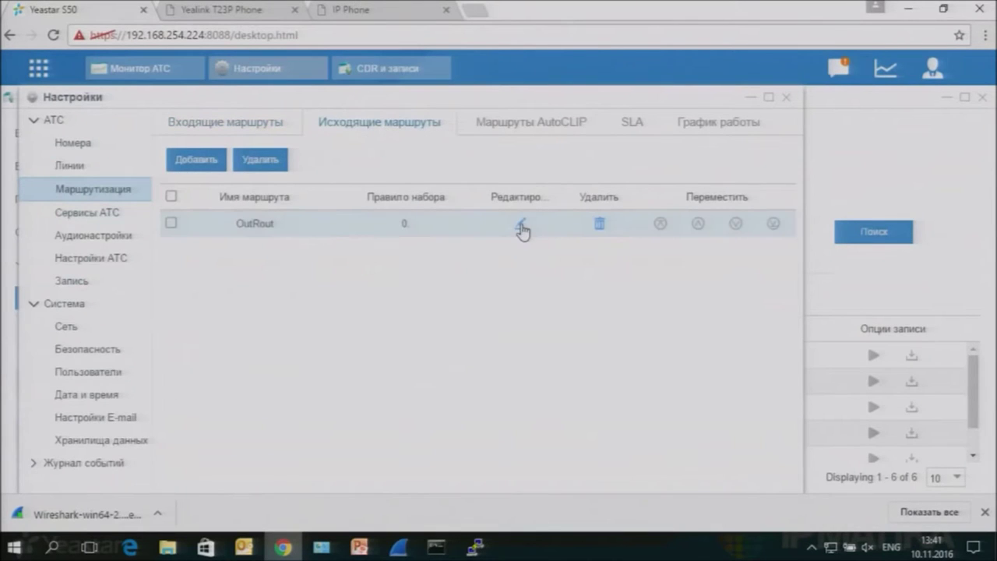
{"action": "left_click", "coordinate": [522, 227]}
{"action": "scroll", "coordinate": [459, 298], "scroll_direction": "down", "scroll_amount": 3}
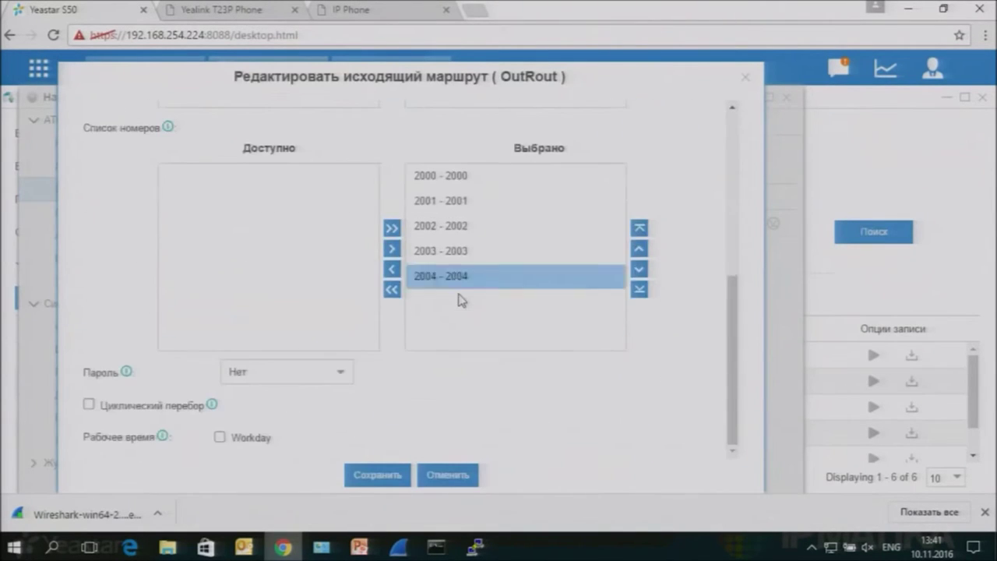
{"action": "left_click", "coordinate": [750, 81]}
Switch back to the PuTTY Asterisk console and add blank prompt lines below the old log output.
{"action": "left_click", "coordinate": [475, 548]}
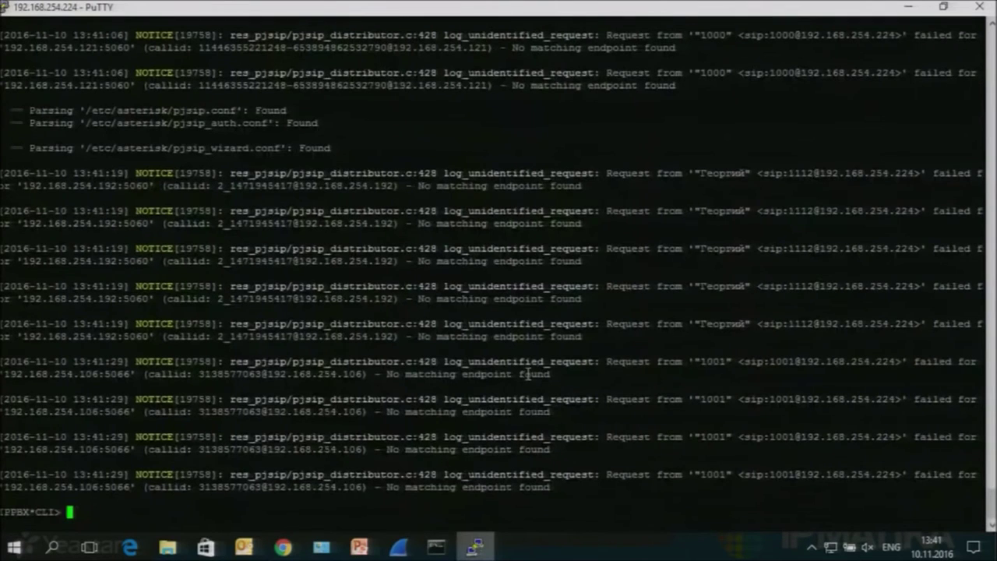
{"action": "key", "text": "Return"}
{"action": "key", "text": "Return"}
{"action": "key", "text": "Return"}
{"action": "key", "text": "Return"}
{"action": "key", "text": "Return"}
{"action": "key", "text": "Return"}
{"action": "key", "text": "Return"}
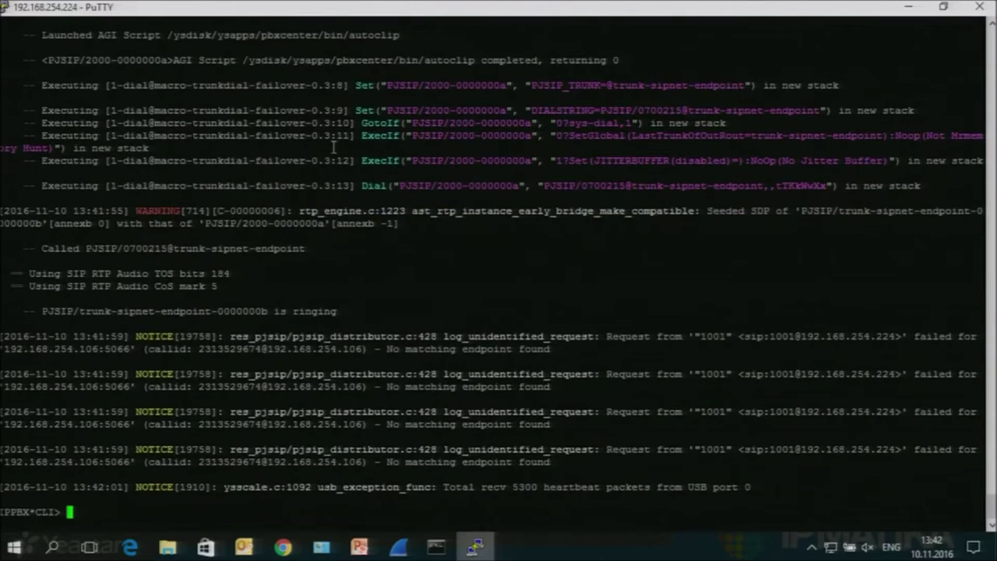
Examine the outgoing call's log, highlighting the Dial command, the channels joining the bridge, and the closing Hangup and Spawn extension lines.
{"action": "left_click_drag", "start_coordinate": [41, 185], "coordinate": [851, 185]}
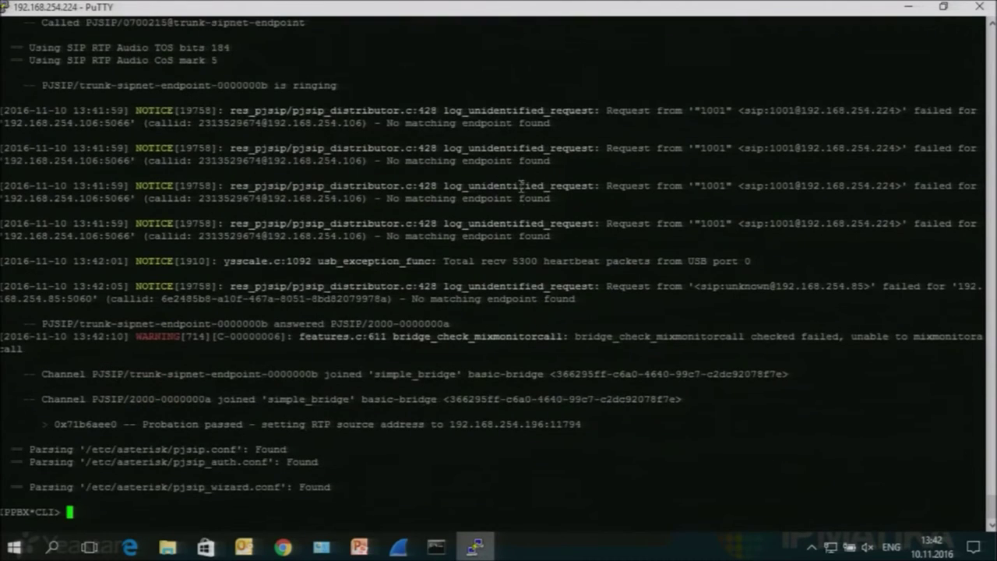
{"action": "left_click_drag", "start_coordinate": [43, 374], "coordinate": [517, 392]}
{"action": "left_click_drag", "start_coordinate": [763, 377], "coordinate": [787, 375]}
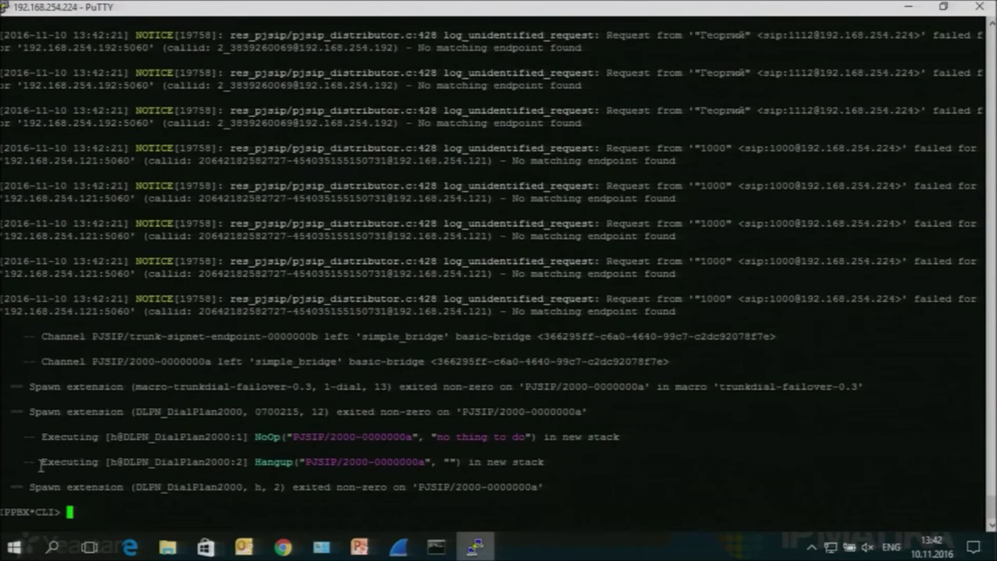
{"action": "left_click_drag", "start_coordinate": [42, 462], "coordinate": [545, 462]}
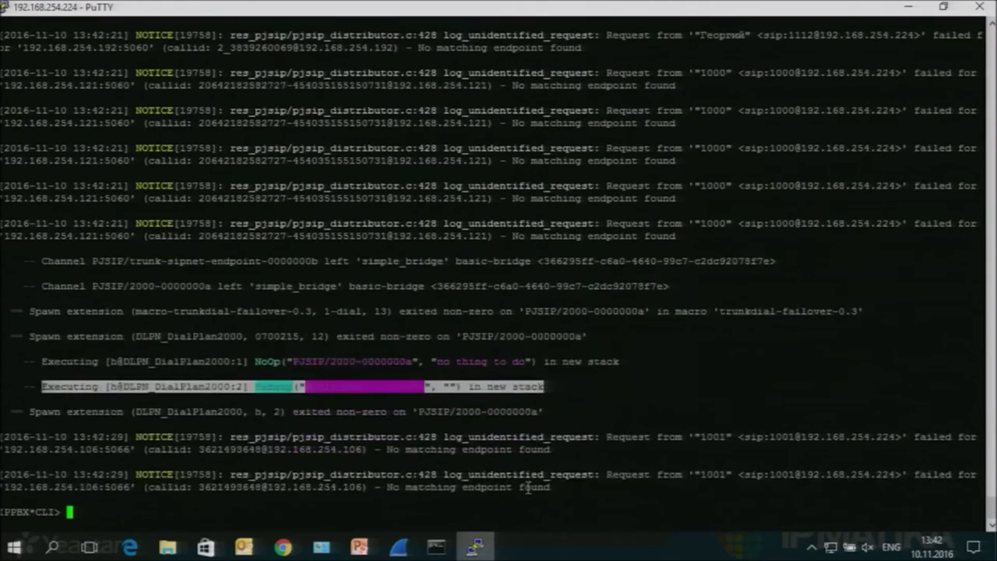
{"action": "triple_click", "coordinate": [495, 336]}
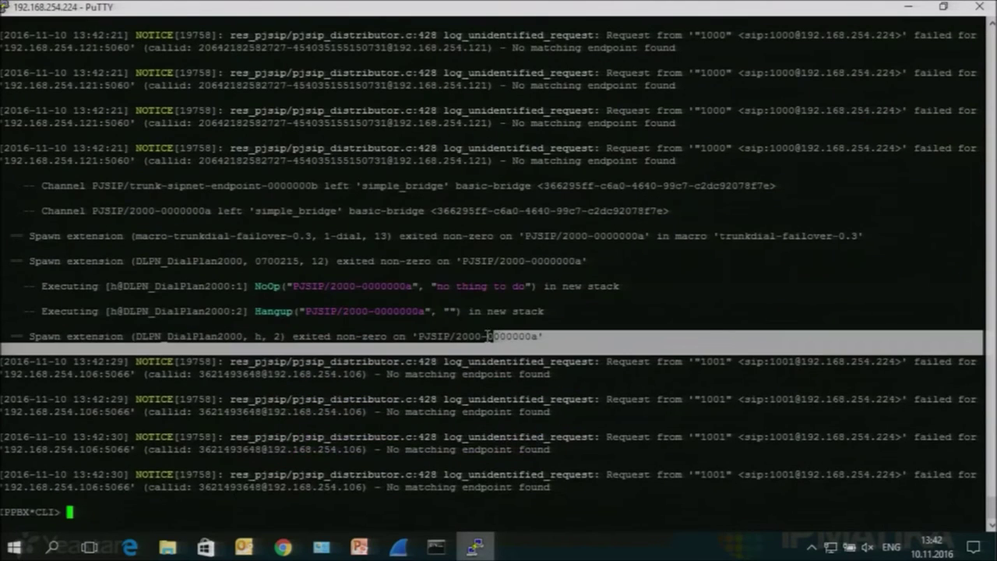
{"action": "scroll", "coordinate": [489, 333], "scroll_direction": "up", "scroll_amount": 7}
{"action": "scroll", "coordinate": [490, 333], "scroll_direction": "down", "scroll_amount": 7}
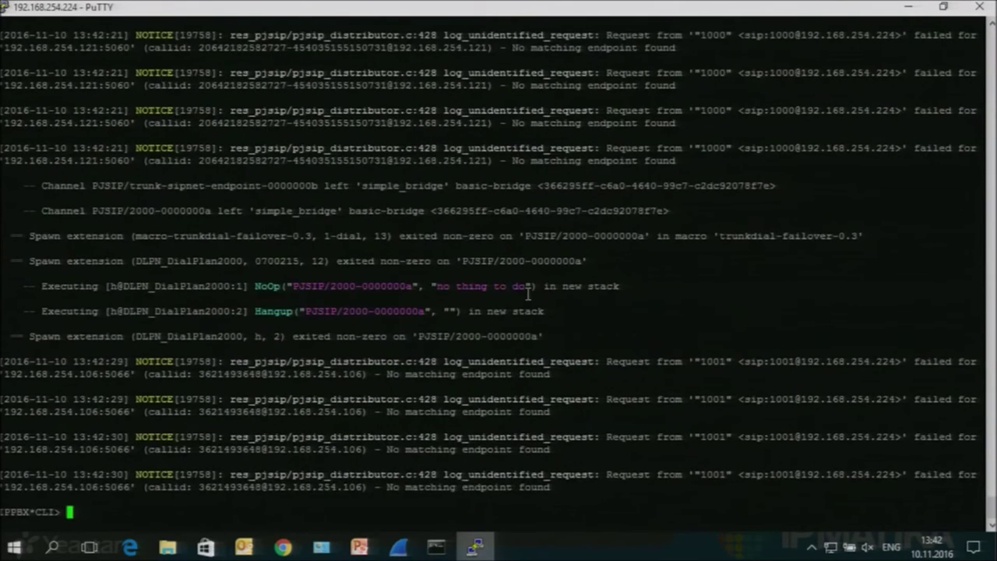
Interrupt the Asterisk console to stop new output, and review the outgoing call's log back to the trunkdial-failover macro.
{"action": "scroll", "coordinate": [527, 299], "scroll_direction": "up", "scroll_amount": 10}
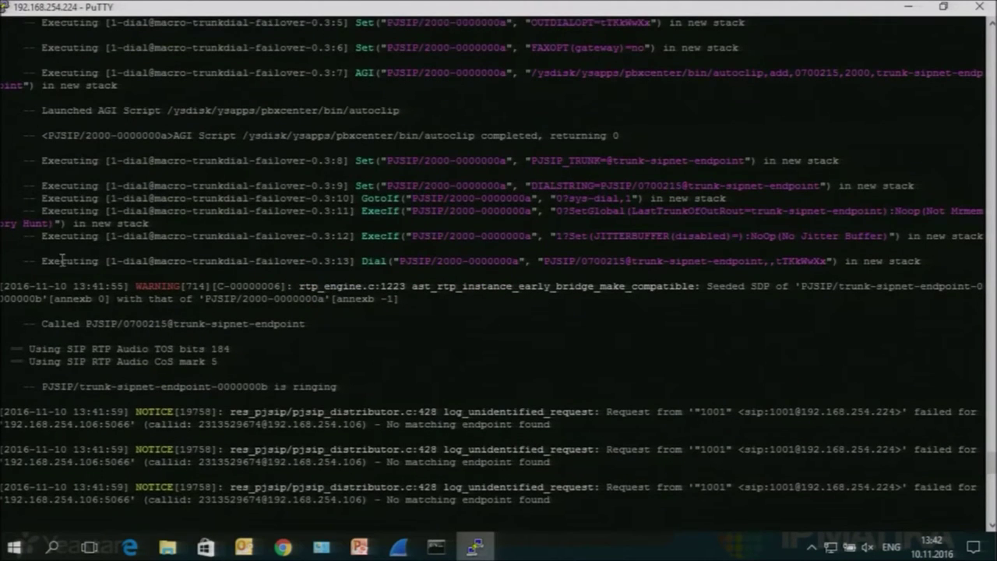
{"action": "scroll", "coordinate": [38, 248], "scroll_direction": "up", "scroll_amount": 7}
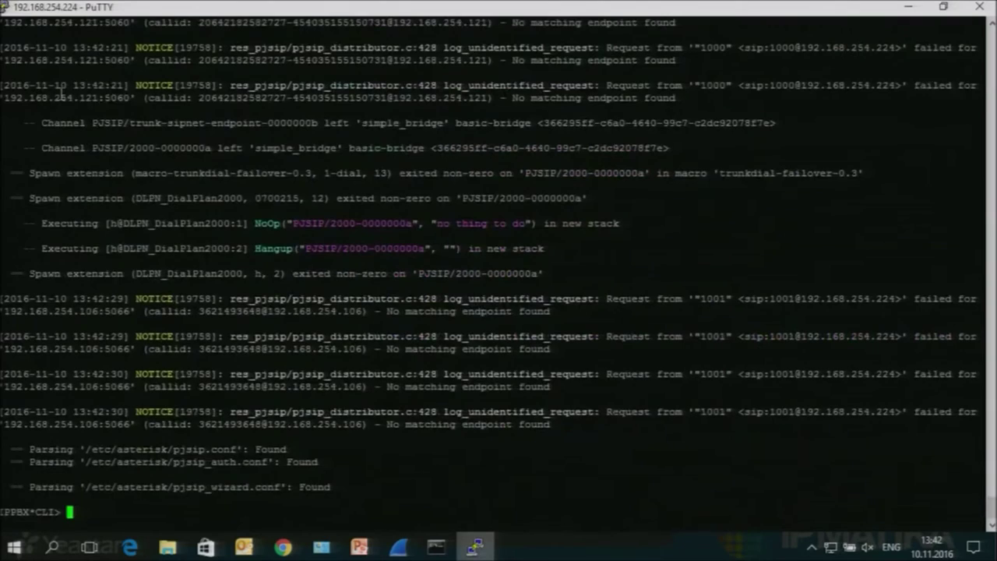
{"action": "scroll", "coordinate": [69, 97], "scroll_direction": "up", "scroll_amount": 7}
{"action": "left_click_drag", "start_coordinate": [63, 99], "coordinate": [382, 226]}
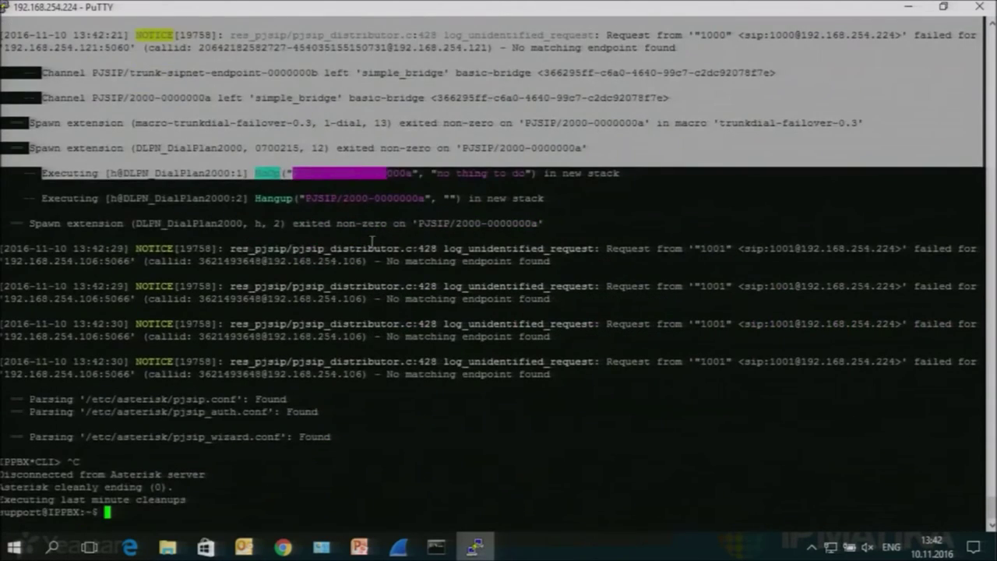
{"action": "scroll", "coordinate": [393, 249], "scroll_direction": "up", "scroll_amount": 12}
{"action": "scroll", "coordinate": [403, 274], "scroll_direction": "up", "scroll_amount": 10}
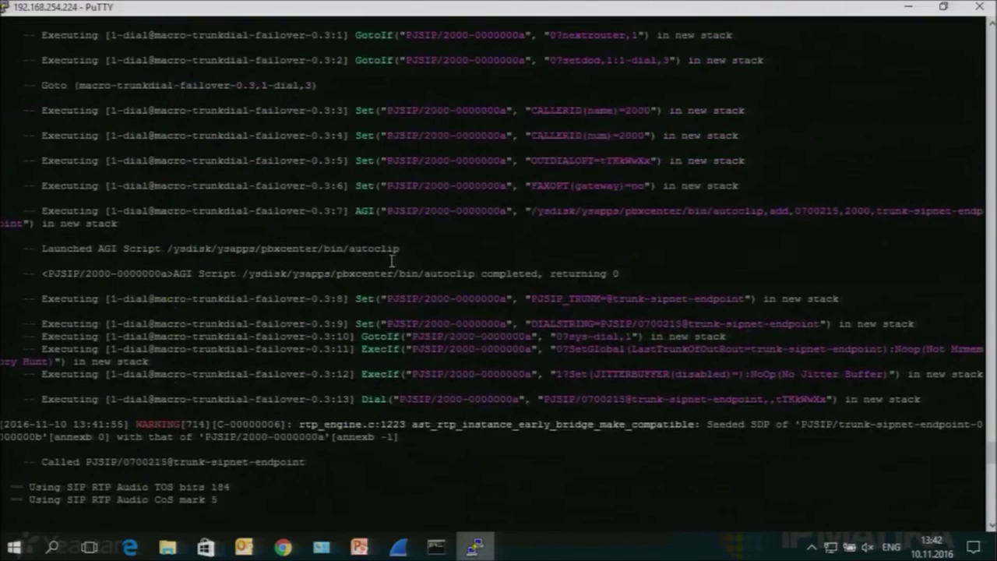
{"action": "scroll", "coordinate": [388, 261], "scroll_direction": "down", "scroll_amount": 20}
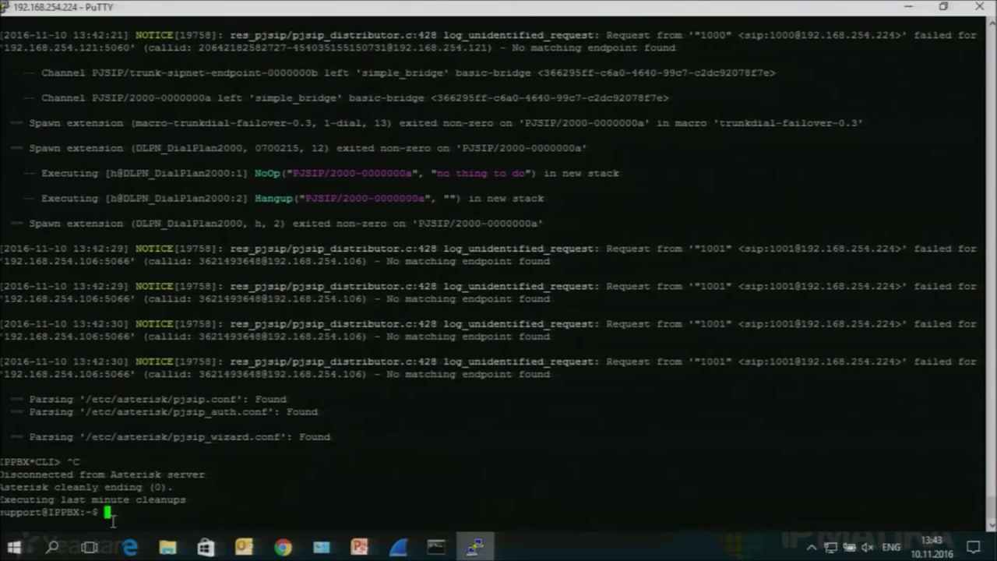
Select the console output from the final shell prompt back through the outgoing call and earlier log entries.
{"action": "left_click_drag", "start_coordinate": [113, 516], "coordinate": [96, 450]}
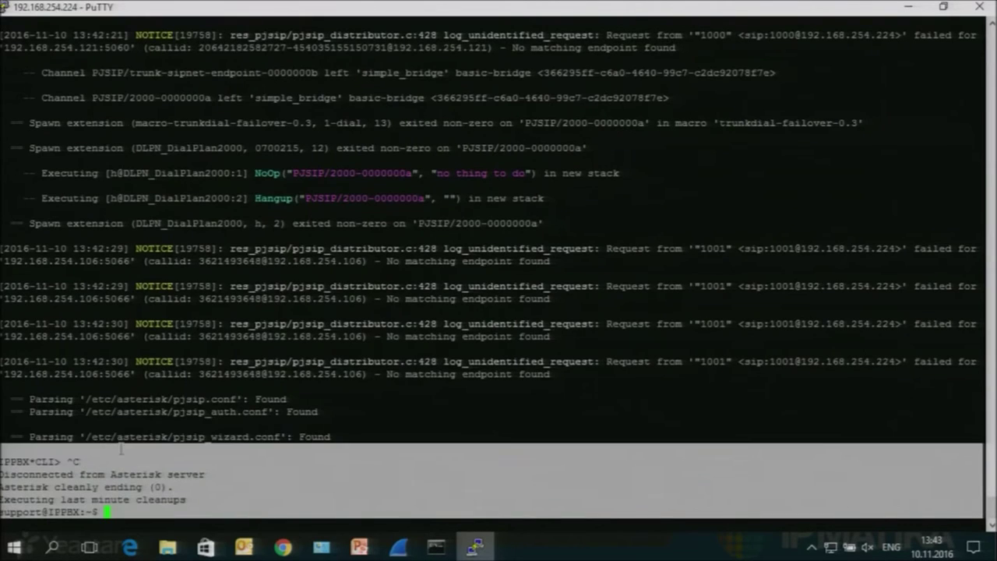
{"action": "left_click", "coordinate": [212, 445]}
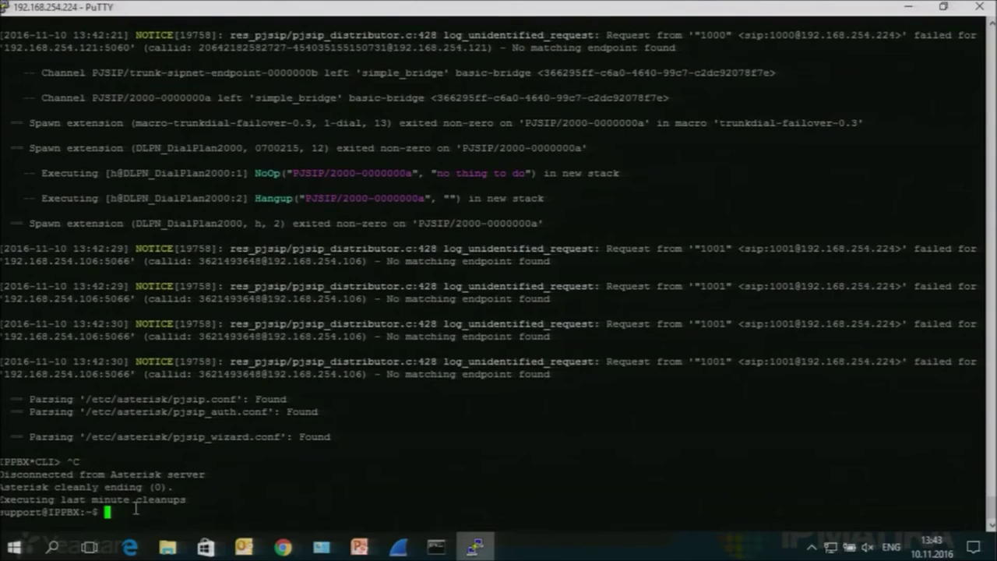
{"action": "left_click_drag", "start_coordinate": [137, 508], "coordinate": [4, 35]}
{"action": "scroll", "coordinate": [157, 363], "scroll_direction": "up", "scroll_amount": 20}
{"action": "scroll", "coordinate": [221, 363], "scroll_direction": "up", "scroll_amount": 4}
{"action": "scroll", "coordinate": [62, 133], "scroll_direction": "up", "scroll_amount": 5}
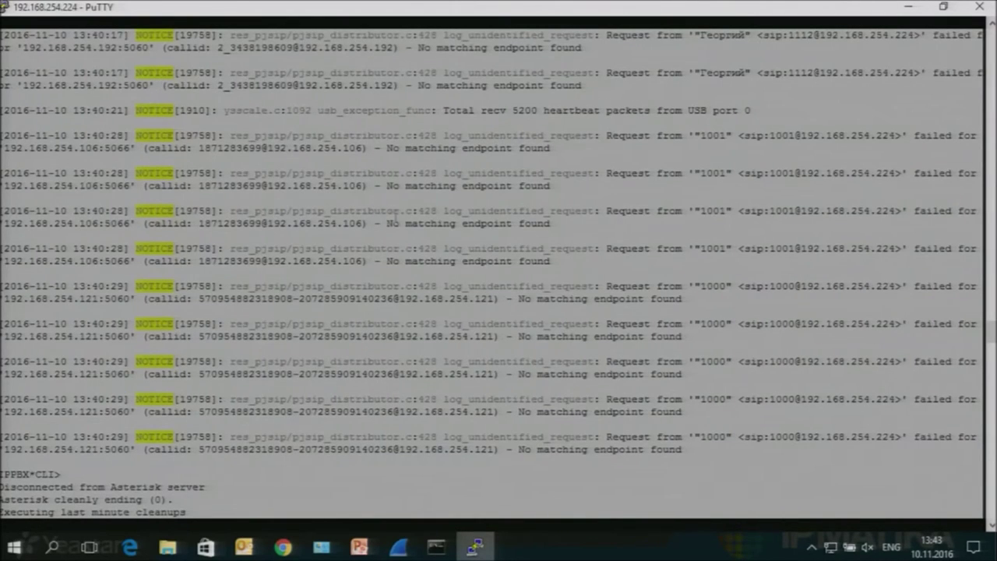
Search Windows for "notep" and launch Notepad++.
{"action": "left_click", "coordinate": [53, 548]}
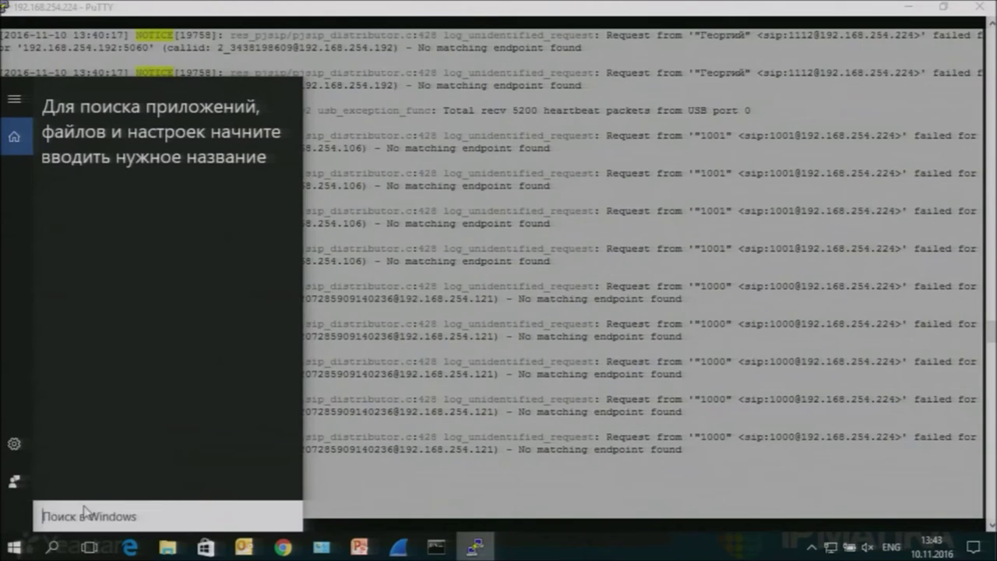
{"action": "type", "text": "n"}
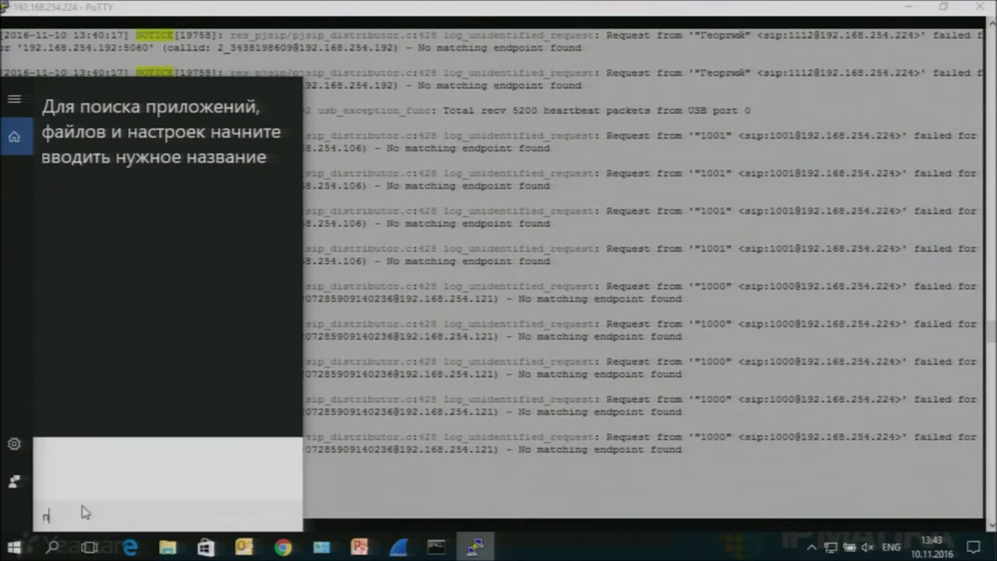
{"action": "type", "text": "opad"}
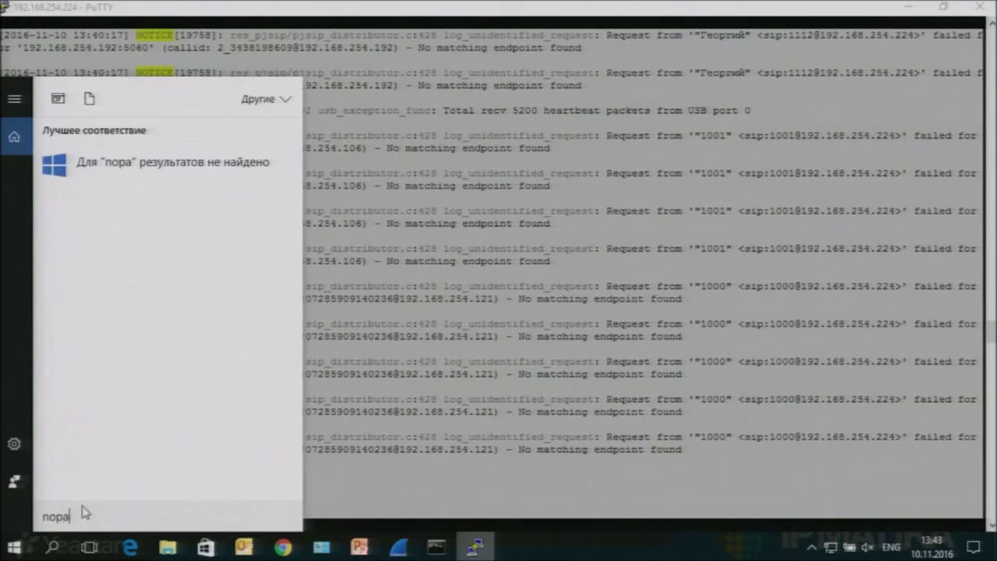
{"action": "key", "text": "BackSpace"}
{"action": "key", "text": "BackSpace"}
{"action": "key", "text": "BackSpace"}
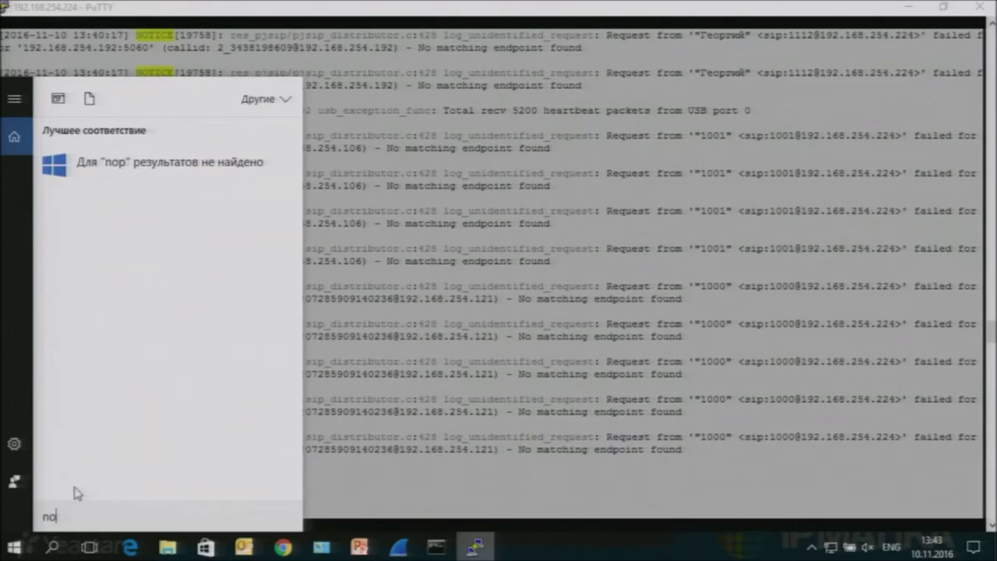
{"action": "type", "text": "p"}
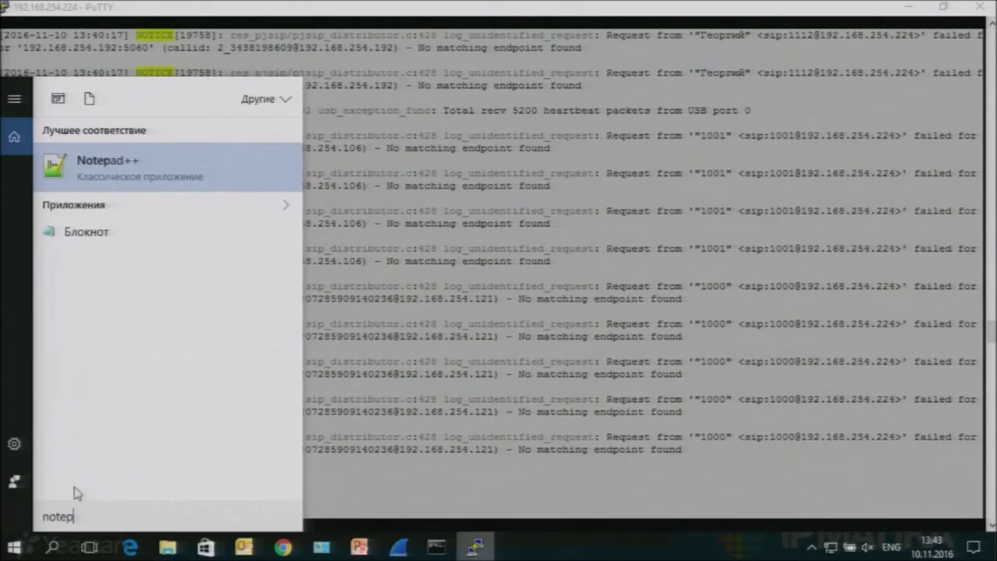
{"action": "left_click", "coordinate": [134, 170]}
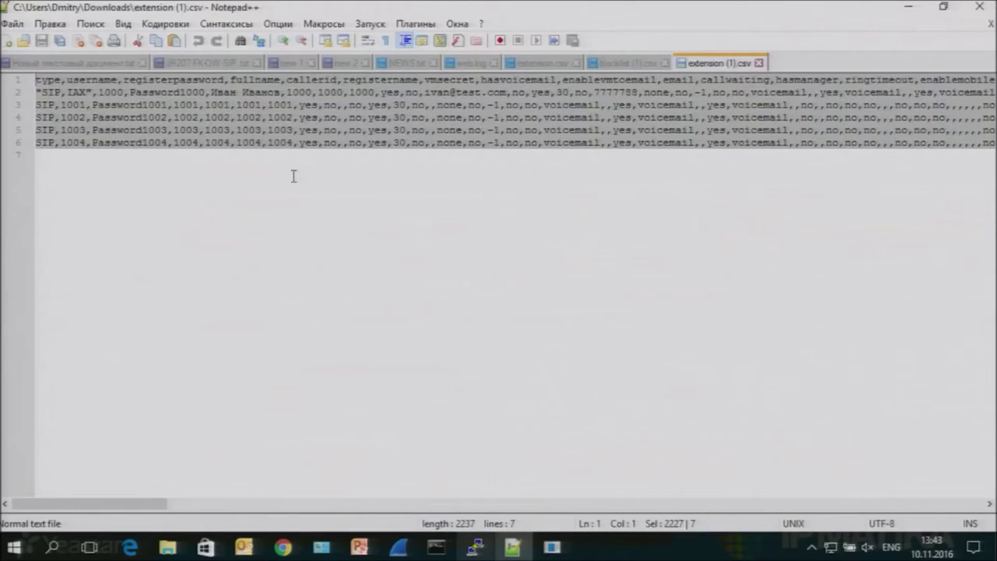
Clear the text in extension (1).csv and create a new blank document, dismissing the plugin update offer.
{"action": "key", "text": "Delete"}
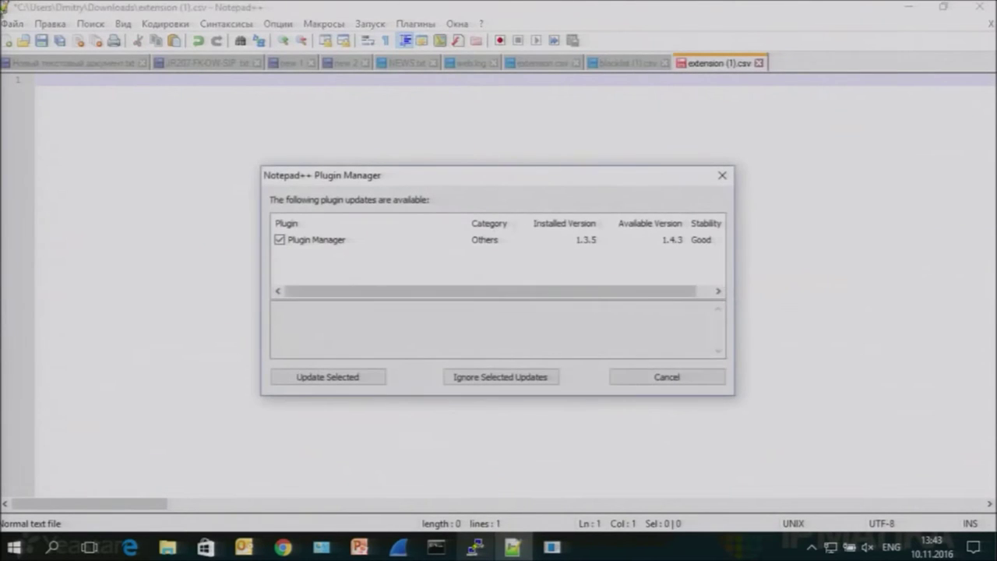
{"action": "left_click", "coordinate": [723, 172]}
{"action": "left_click", "coordinate": [13, 24]}
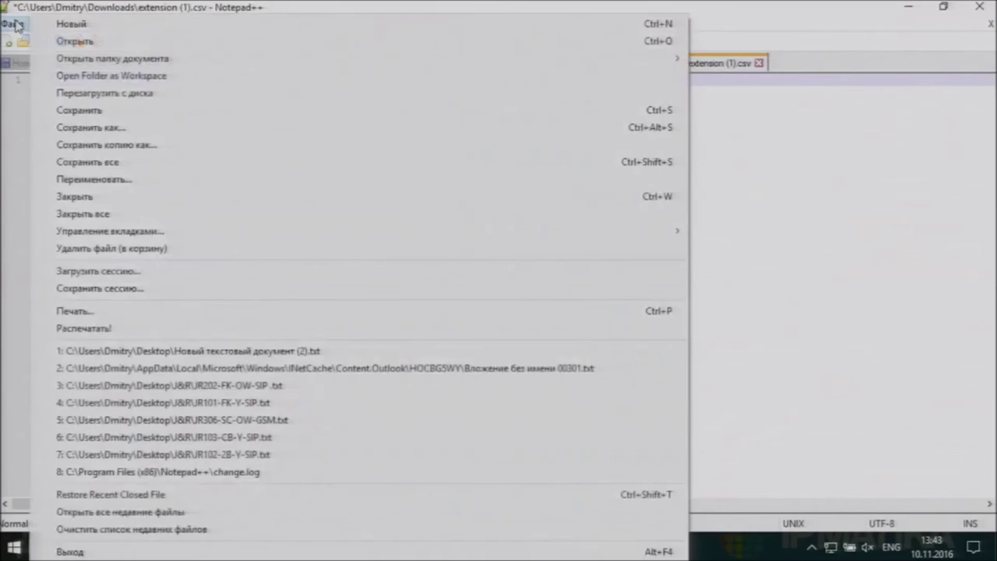
{"action": "left_click", "coordinate": [56, 24]}
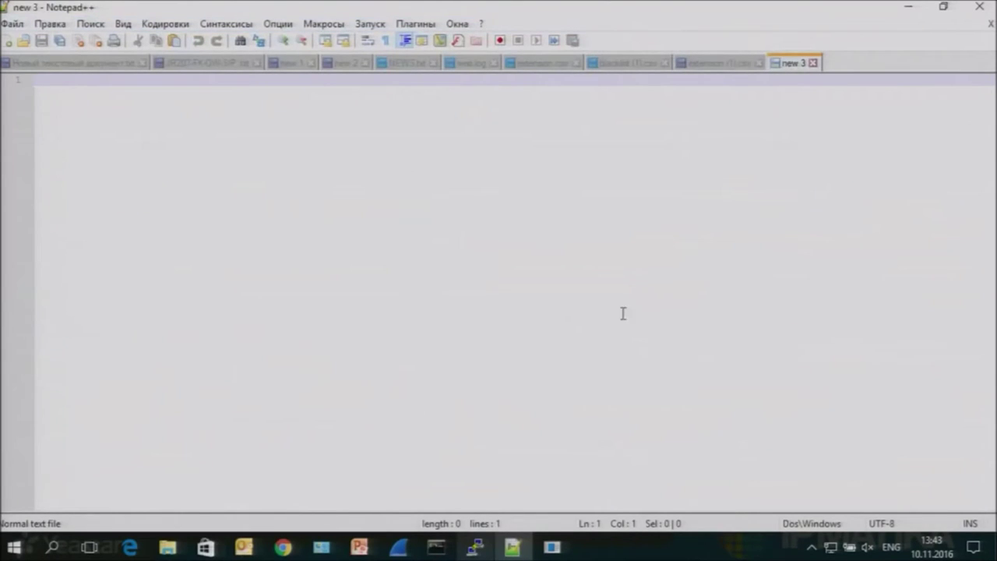
Minimize the PuTTY console, paste the copied Asterisk log into the blank Notepad++ document, and review it back towards its beginning.
{"action": "left_click", "coordinate": [475, 548]}
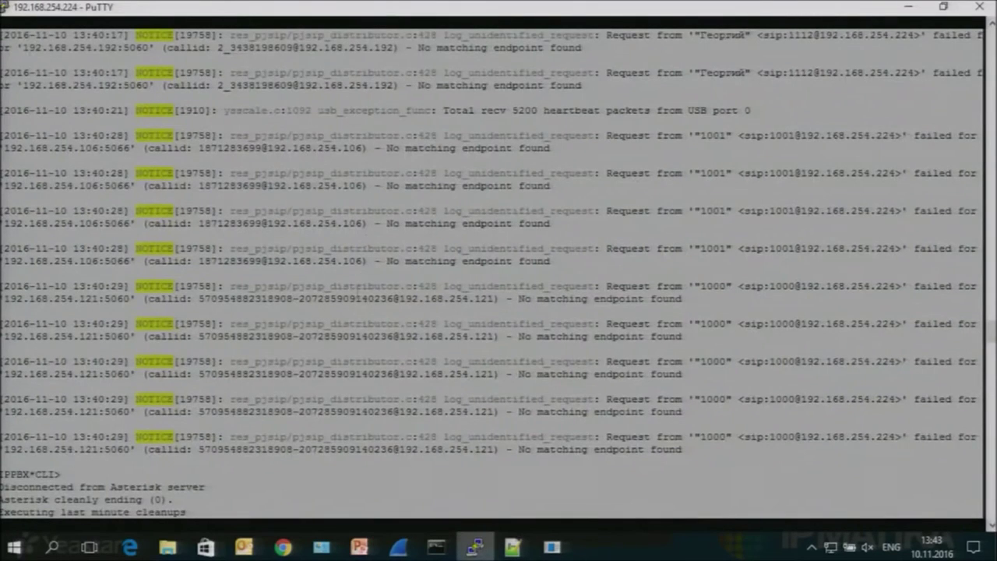
{"action": "left_click", "coordinate": [908, 6]}
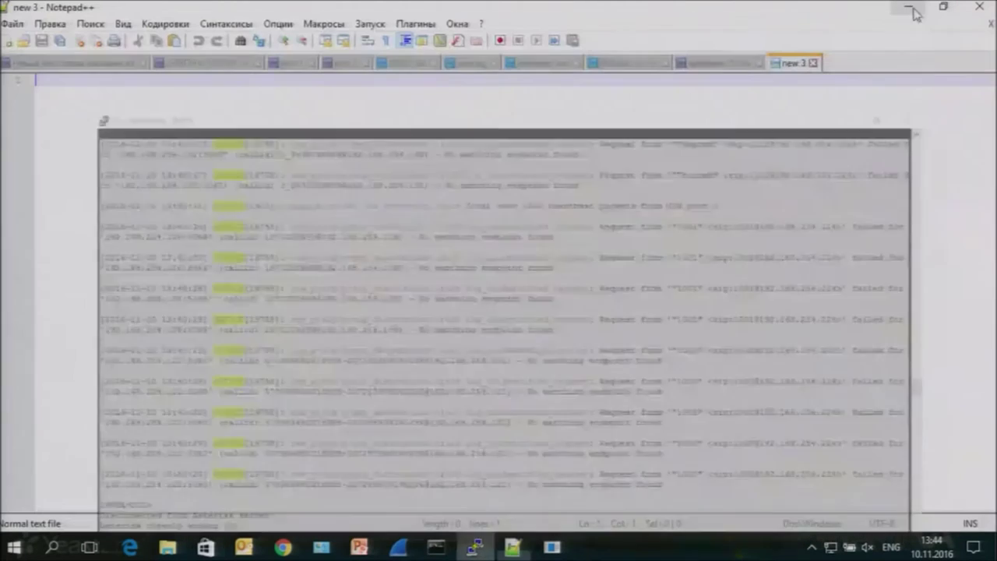
{"action": "right_click", "coordinate": [703, 152]}
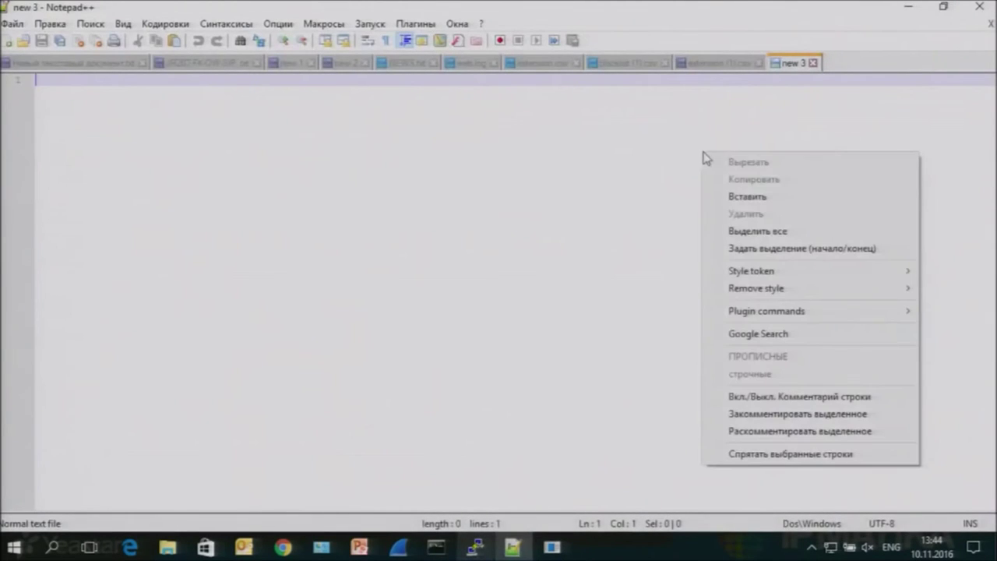
{"action": "left_click", "coordinate": [745, 194]}
{"action": "scroll", "coordinate": [746, 194], "scroll_direction": "up", "scroll_amount": 20}
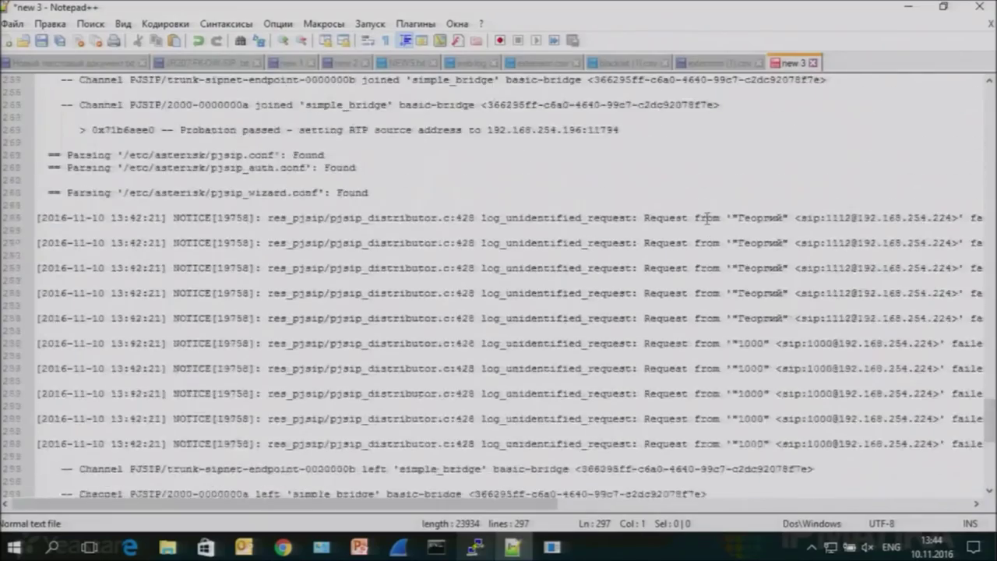
{"action": "scroll", "coordinate": [716, 201], "scroll_direction": "up", "scroll_amount": 20}
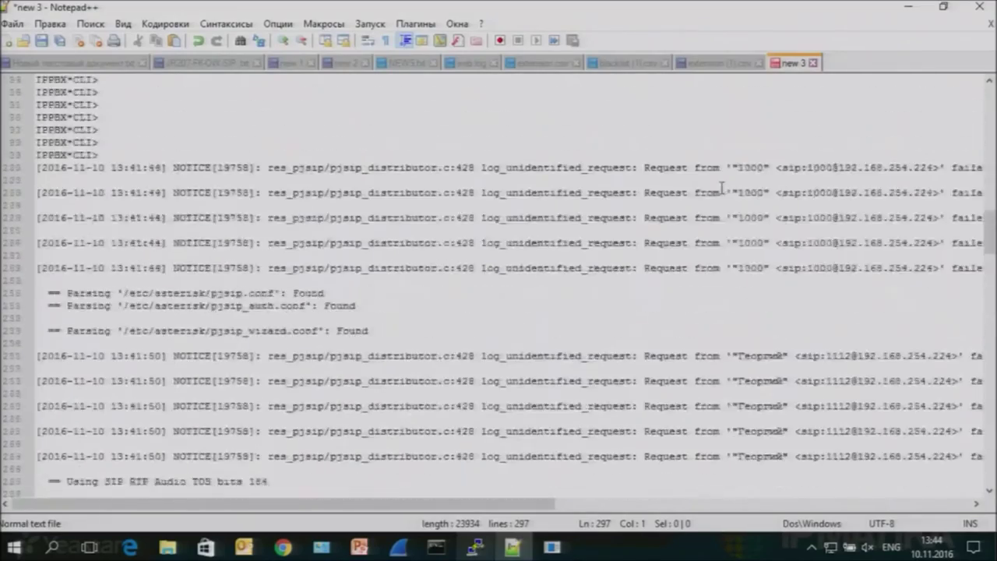
{"action": "scroll", "coordinate": [723, 179], "scroll_direction": "up", "scroll_amount": 8}
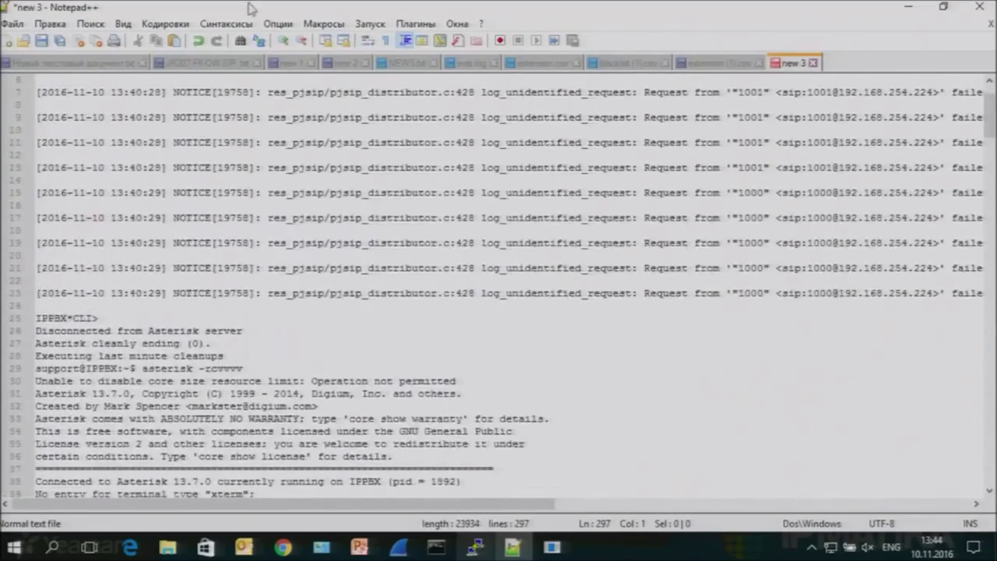
Save the pasted log to the Desktop (Рабочий стол) as a text file named TEST.
{"action": "left_click", "coordinate": [12, 23]}
{"action": "left_click", "coordinate": [139, 128]}
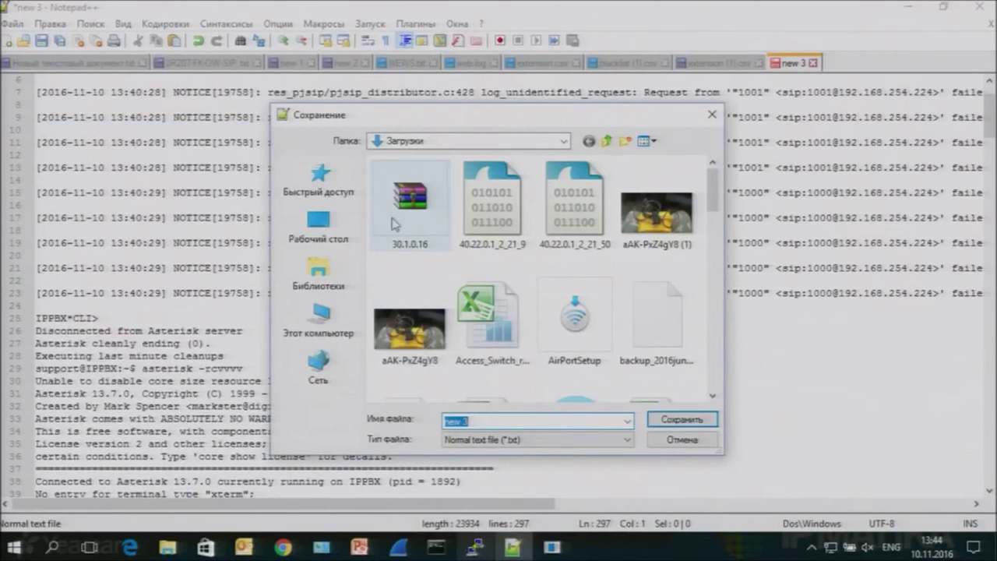
{"action": "left_click", "coordinate": [333, 229]}
{"action": "left_click", "coordinate": [497, 420]}
{"action": "left_click_drag", "start_coordinate": [497, 421], "coordinate": [395, 405]}
{"action": "type", "text": "TEST"}
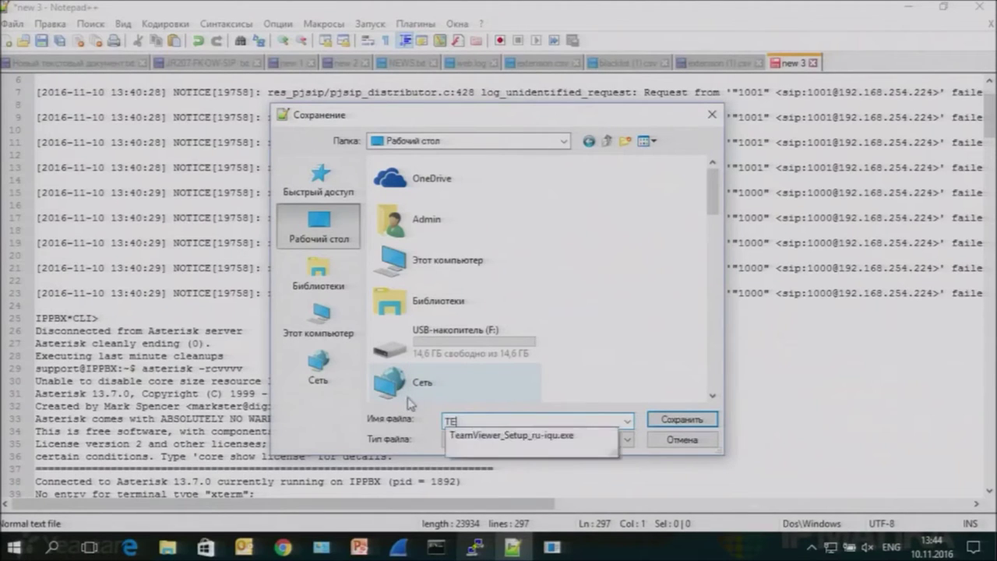
{"action": "left_click", "coordinate": [683, 420]}
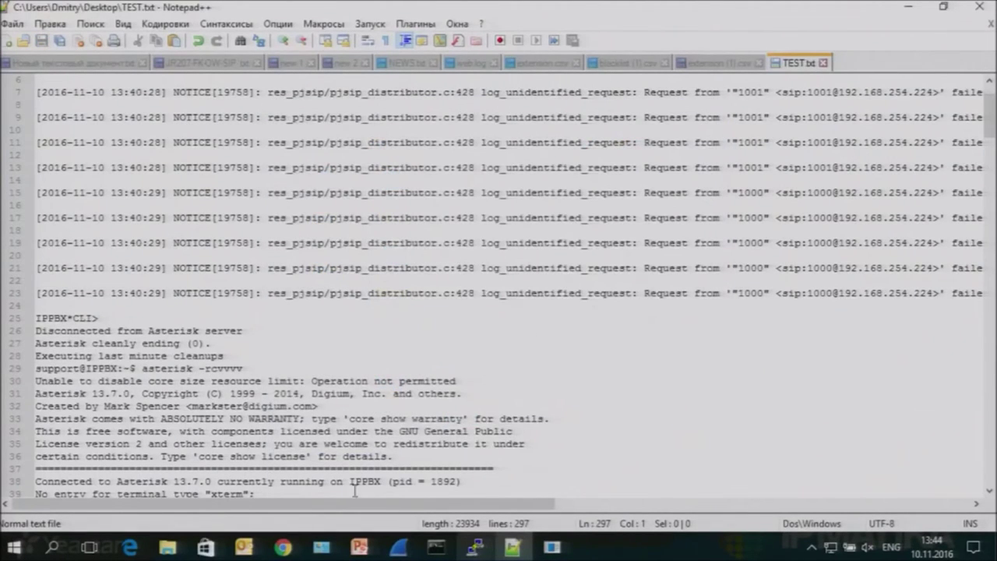
Switch to Chrome and open ipmatika.ru in a new tab.
{"action": "left_click", "coordinate": [283, 546]}
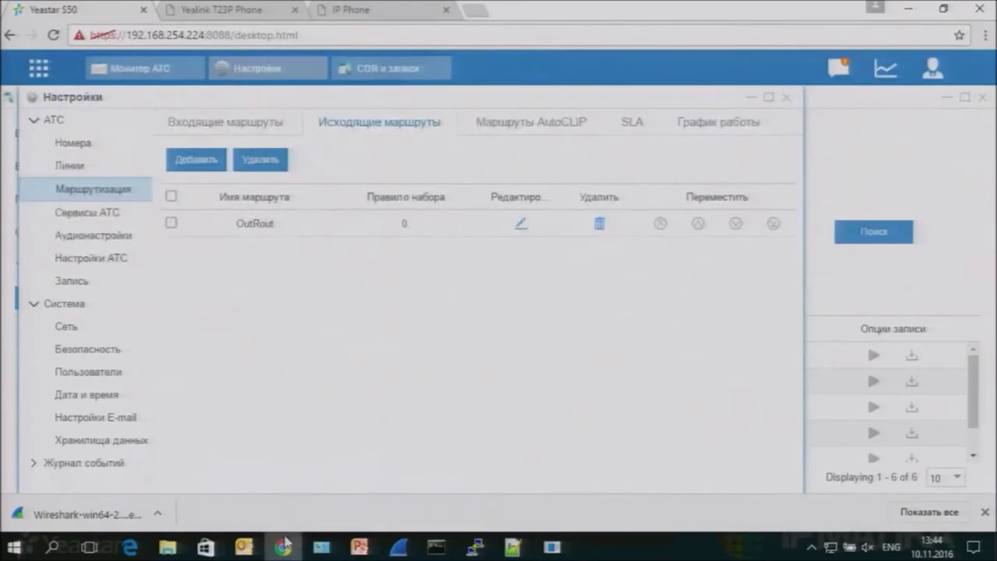
{"action": "left_click", "coordinate": [473, 10]}
{"action": "type", "text": "ip"}
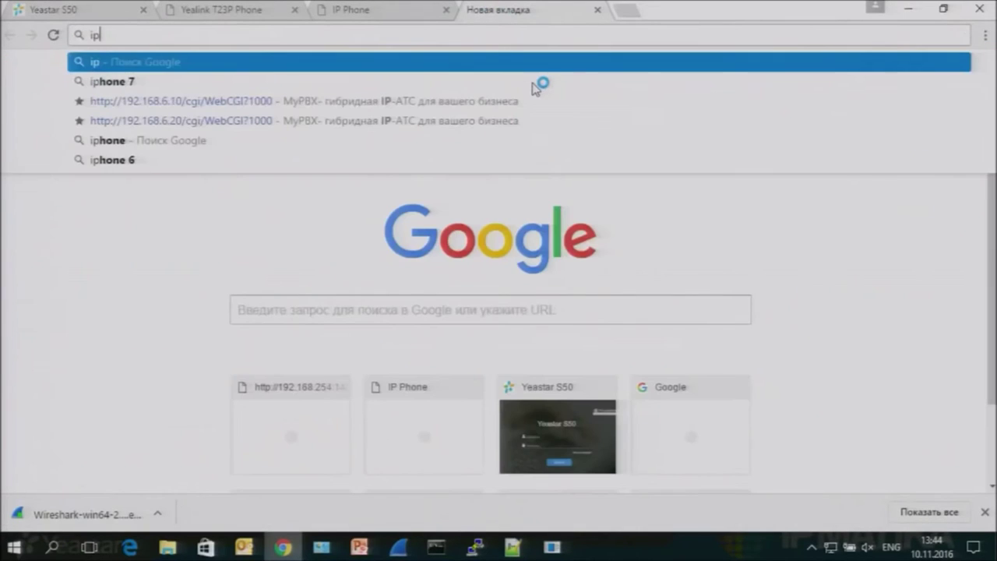
{"action": "type", "text": "mat"}
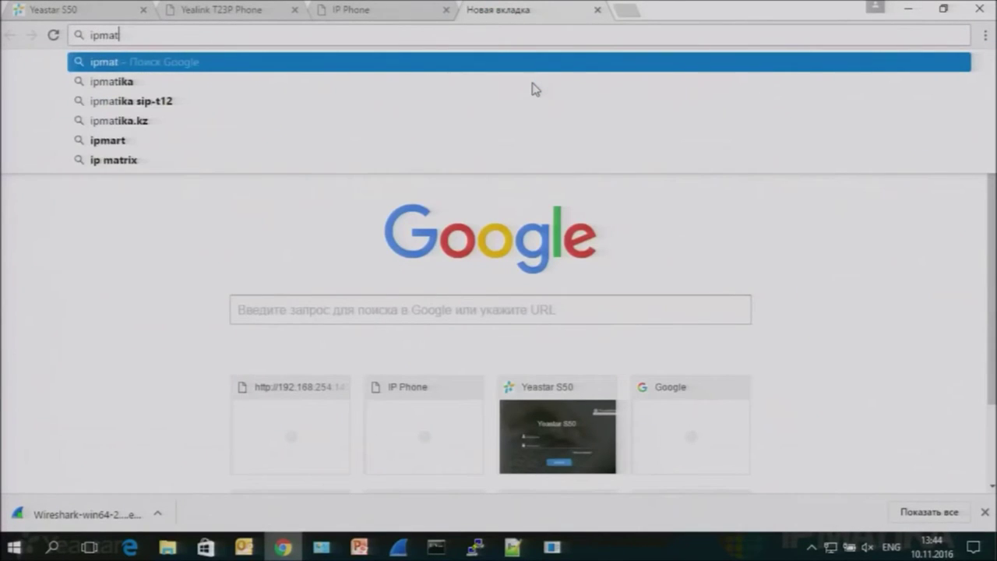
{"action": "type", "text": "ika.ru"}
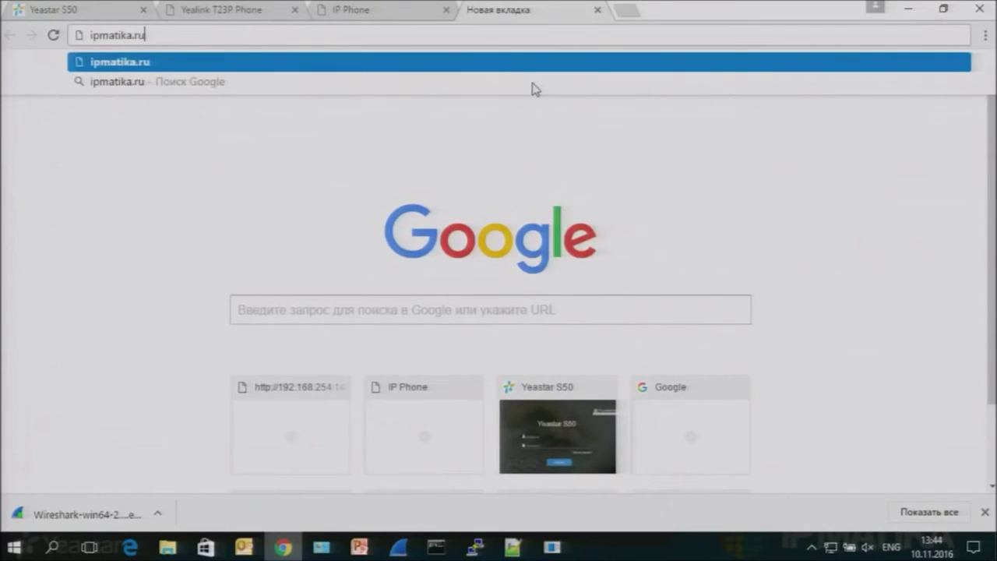
{"action": "key", "text": "Return"}
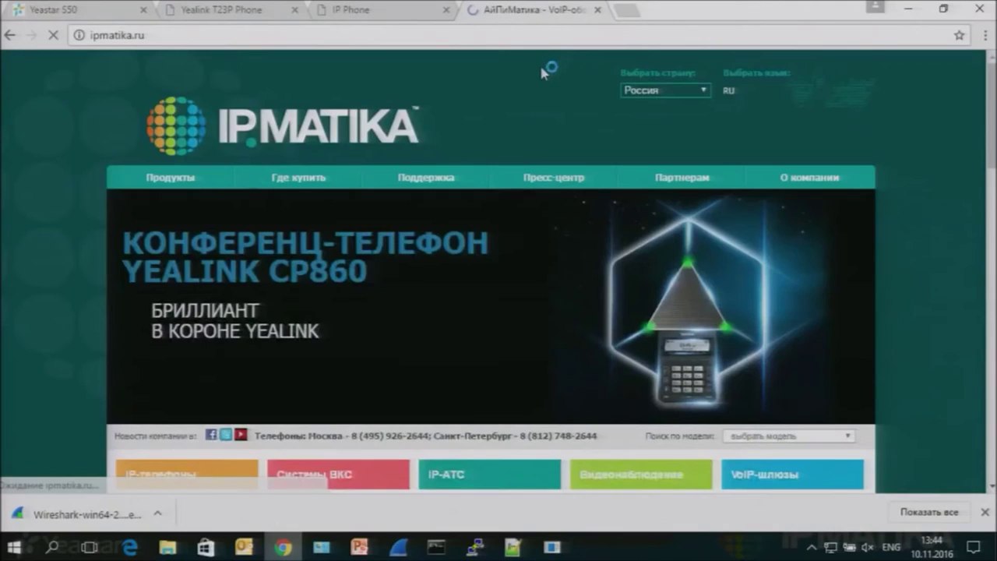
Open the technical support request form (Обратиться в тех.поддержку) and look over its fields.
{"action": "mouse_move", "coordinate": [434, 187]}
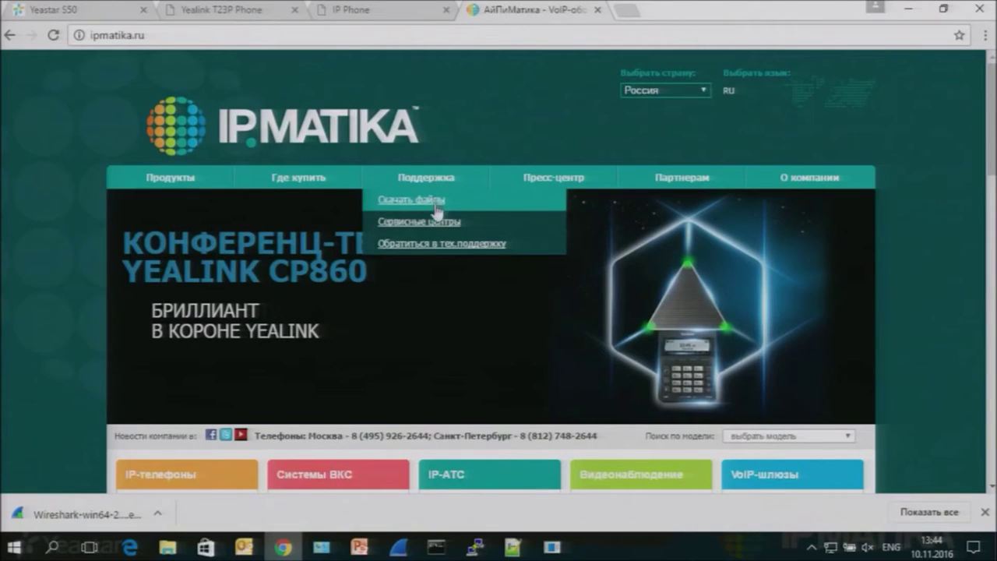
{"action": "left_click", "coordinate": [441, 245]}
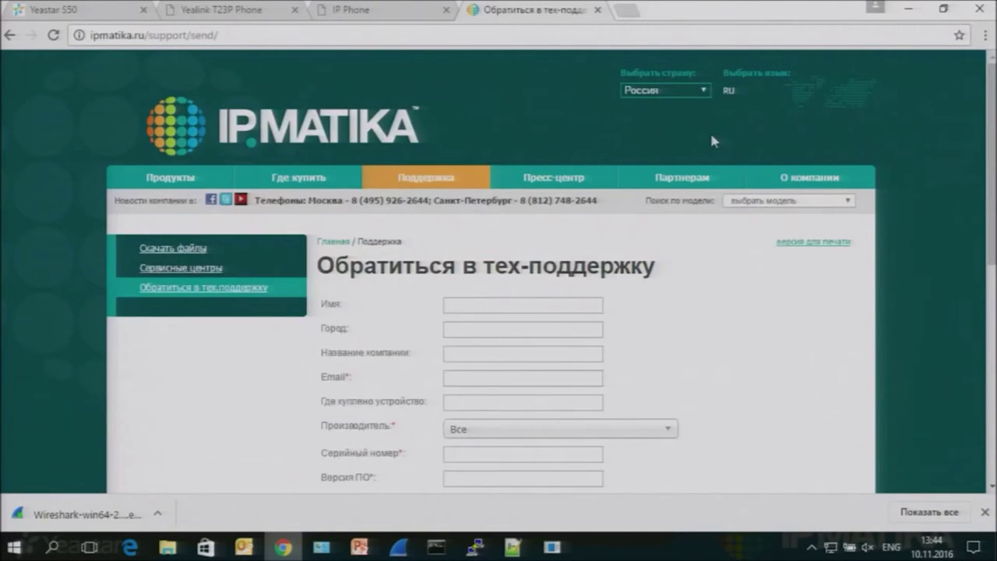
{"action": "scroll", "coordinate": [711, 140], "scroll_direction": "down", "scroll_amount": 2}
{"action": "scroll", "coordinate": [712, 140], "scroll_direction": "down", "scroll_amount": 1}
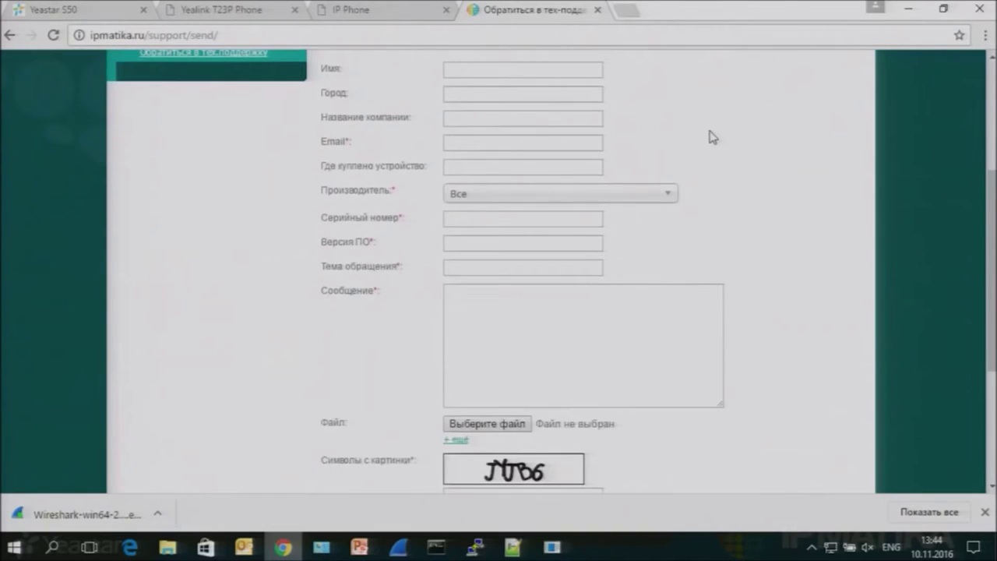
{"action": "scroll", "coordinate": [701, 127], "scroll_direction": "up", "scroll_amount": 1}
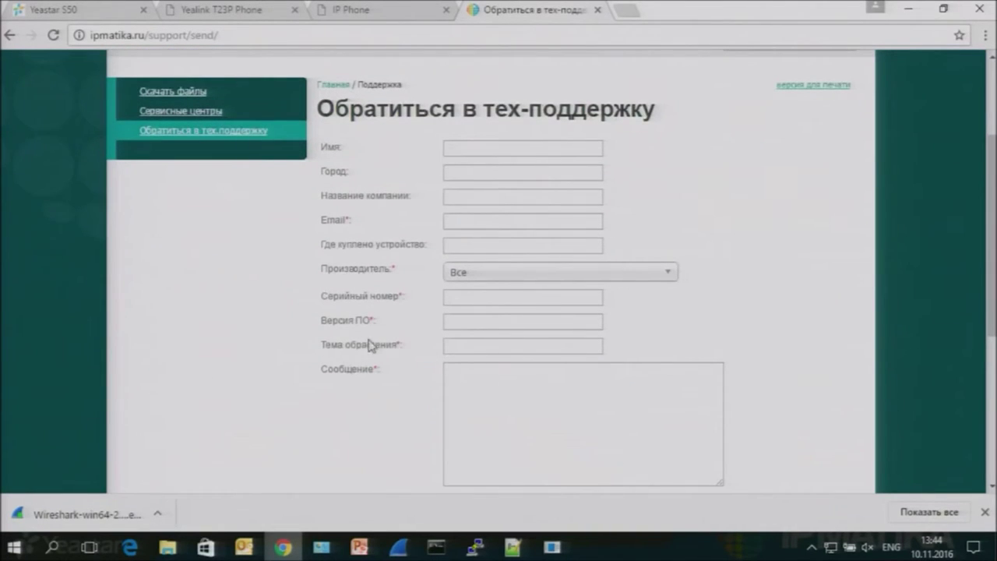
Attach TEST.txt from the Desktop to the support request form.
{"action": "scroll", "coordinate": [374, 367], "scroll_direction": "down", "scroll_amount": 2}
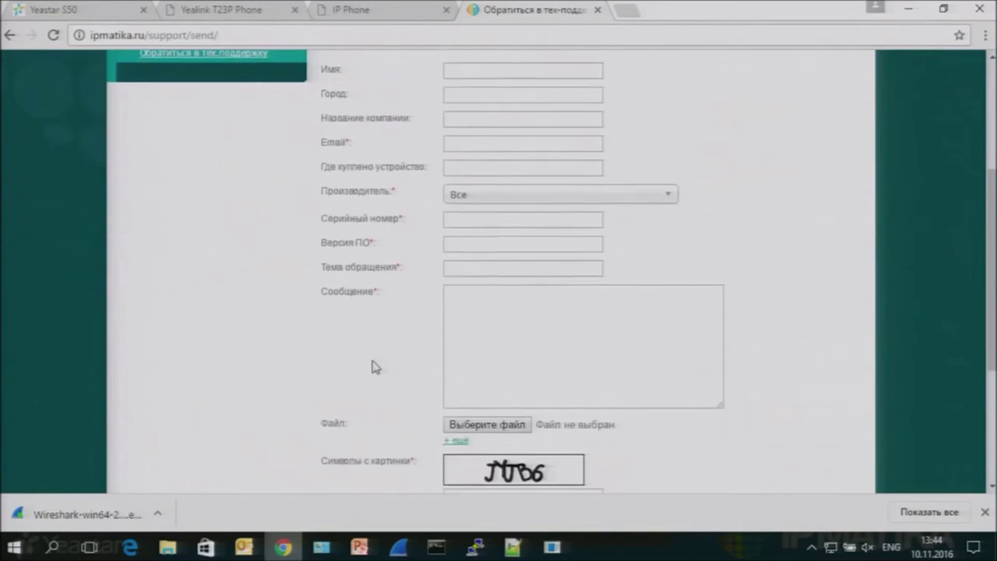
{"action": "left_click", "coordinate": [509, 344]}
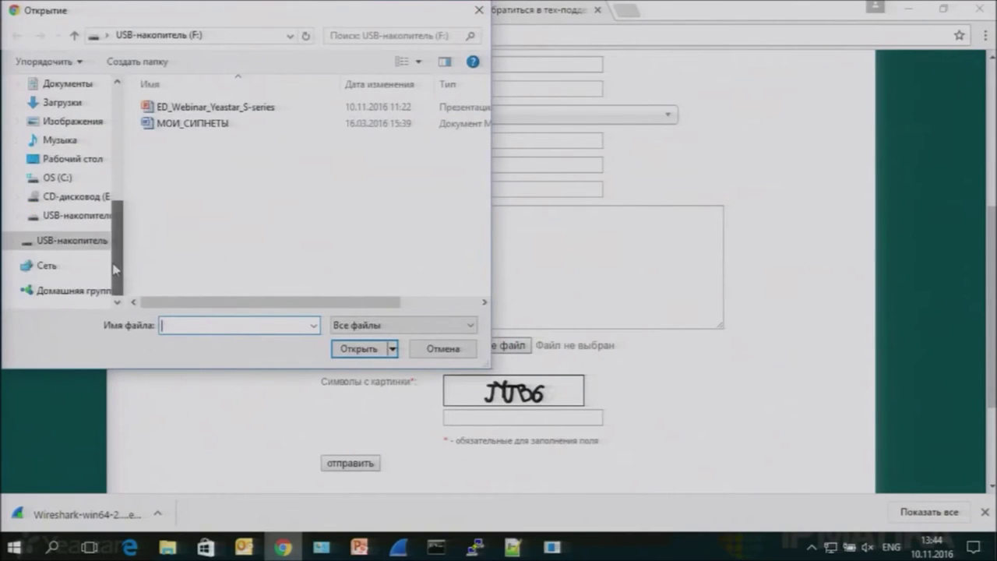
{"action": "left_click", "coordinate": [100, 160]}
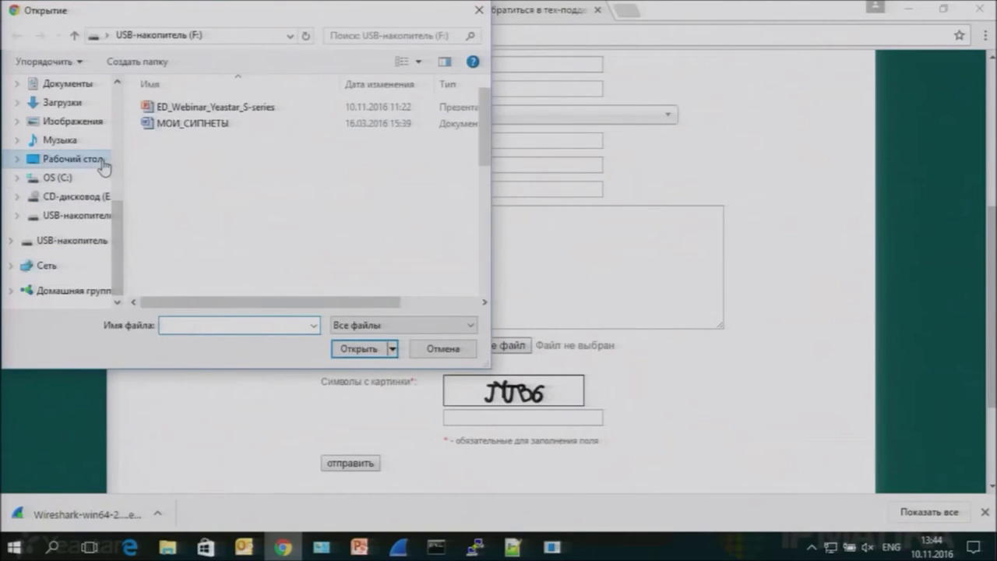
{"action": "left_click_drag", "start_coordinate": [486, 121], "coordinate": [489, 184]}
{"action": "double_click", "coordinate": [173, 221]}
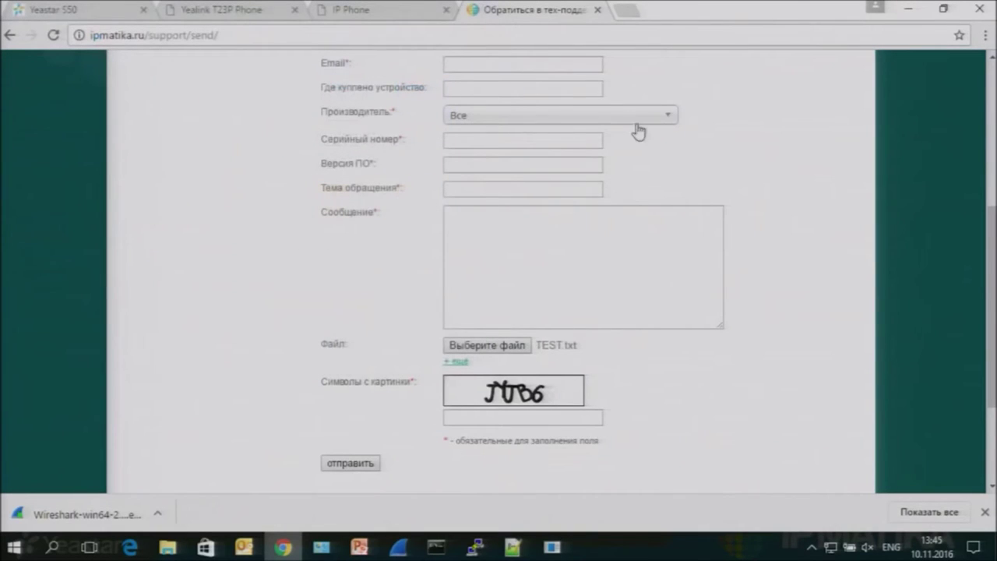
Review the support form from the contact and device fields down to the attachment, captcha and submit area, ending in the message field.
{"action": "scroll", "coordinate": [561, 187], "scroll_direction": "up", "scroll_amount": 1}
{"action": "scroll", "coordinate": [562, 187], "scroll_direction": "up", "scroll_amount": 1}
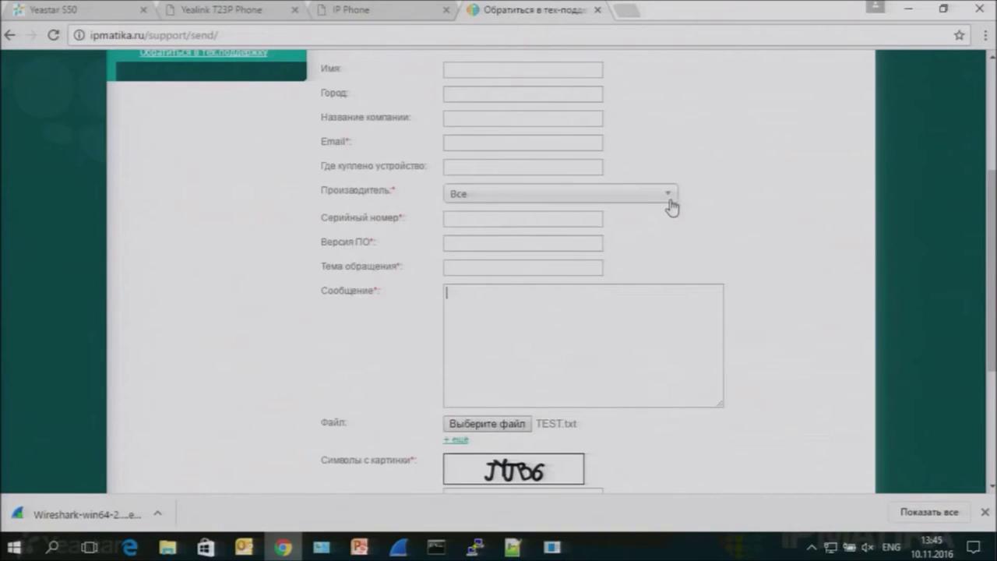
{"action": "scroll", "coordinate": [670, 205], "scroll_direction": "up", "scroll_amount": 2}
{"action": "scroll", "coordinate": [670, 206], "scroll_direction": "down", "scroll_amount": 1}
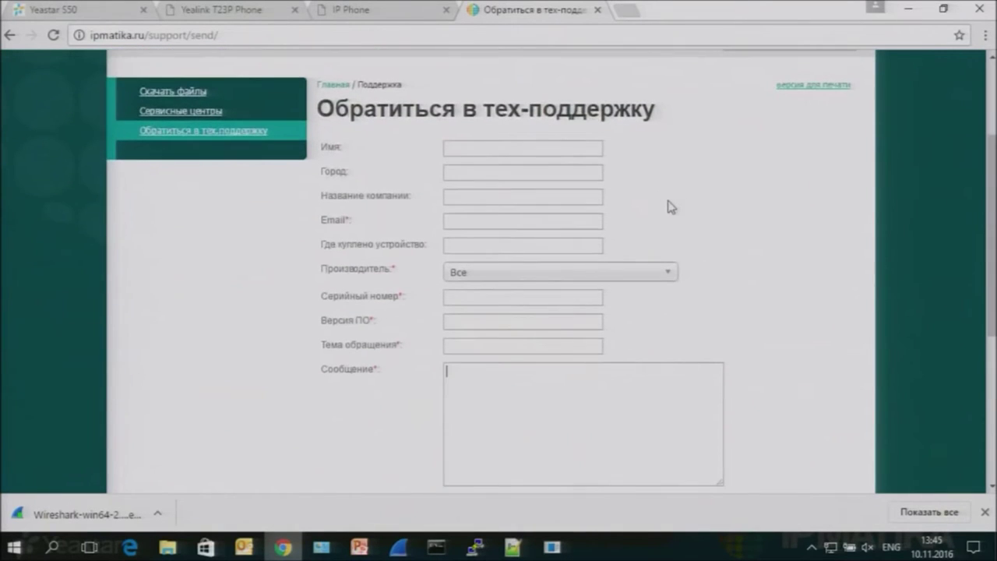
{"action": "scroll", "coordinate": [670, 206], "scroll_direction": "down", "scroll_amount": 3}
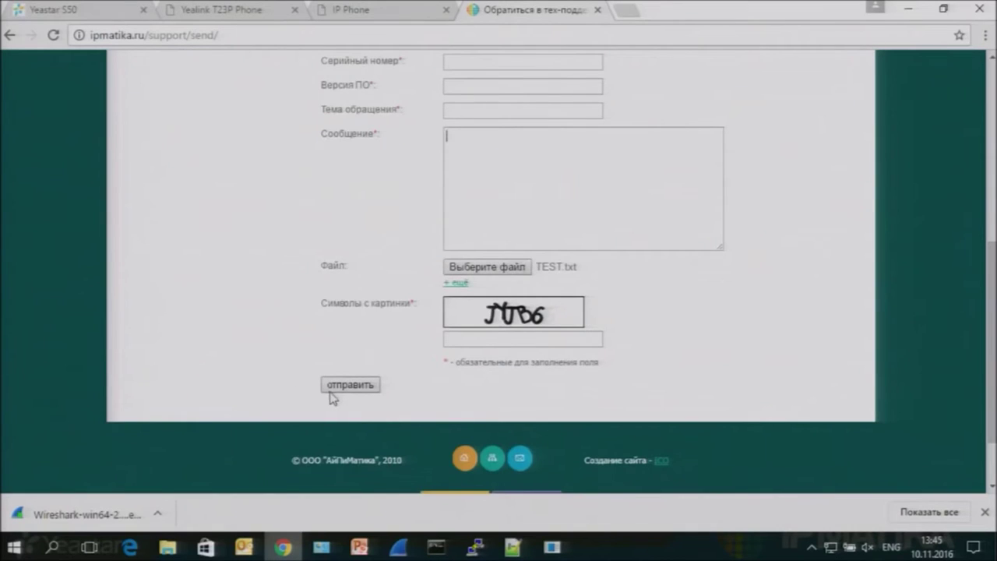
{"action": "scroll", "coordinate": [763, 312], "scroll_direction": "up", "scroll_amount": 1}
{"action": "left_click", "coordinate": [637, 253]}
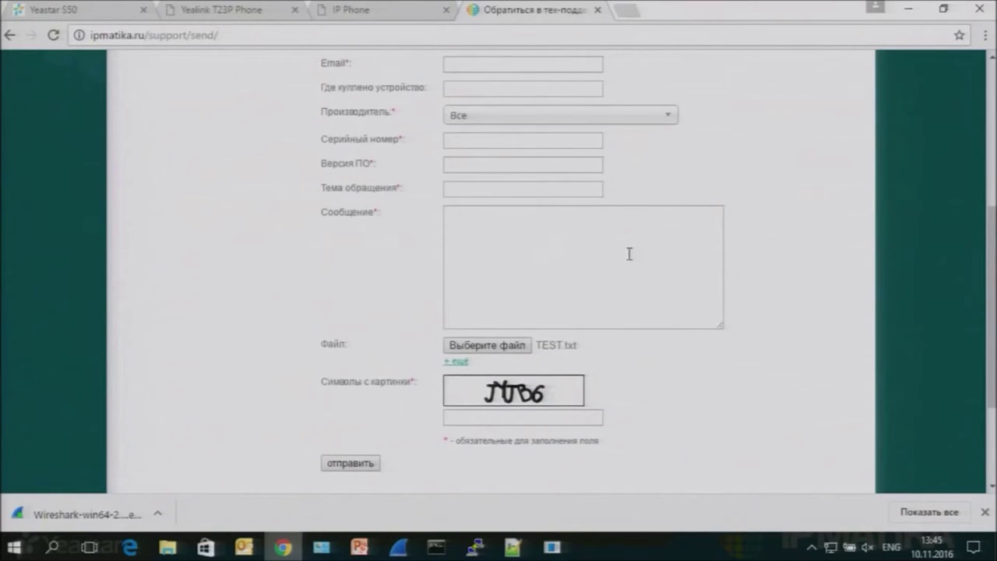
Review the support request form's fields and attachment, briefly checking the Asterisk console output in PuTTY.
{"action": "scroll", "coordinate": [636, 255], "scroll_direction": "up", "scroll_amount": 1}
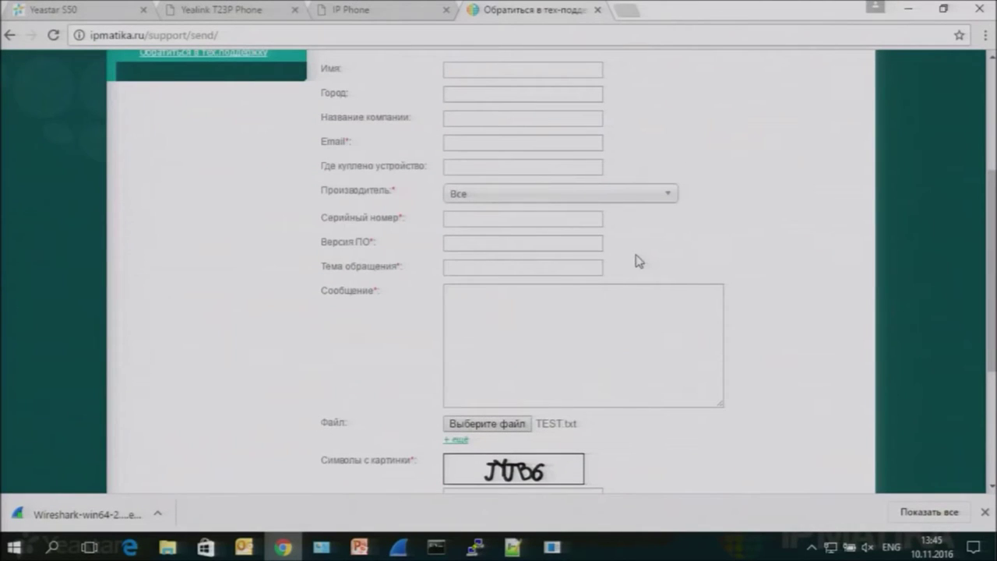
{"action": "scroll", "coordinate": [661, 256], "scroll_direction": "up", "scroll_amount": 2}
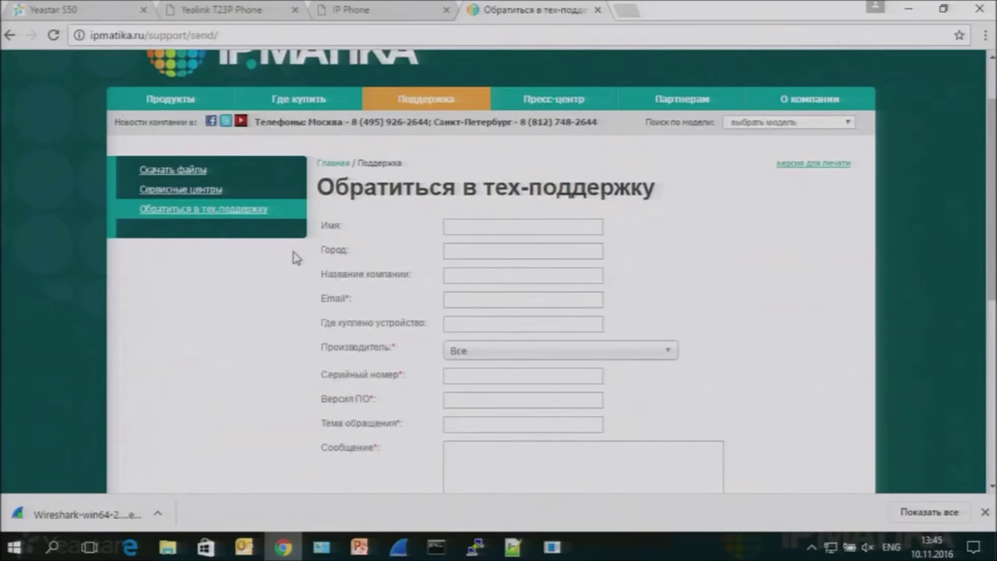
{"action": "scroll", "coordinate": [303, 251], "scroll_direction": "down", "scroll_amount": 1}
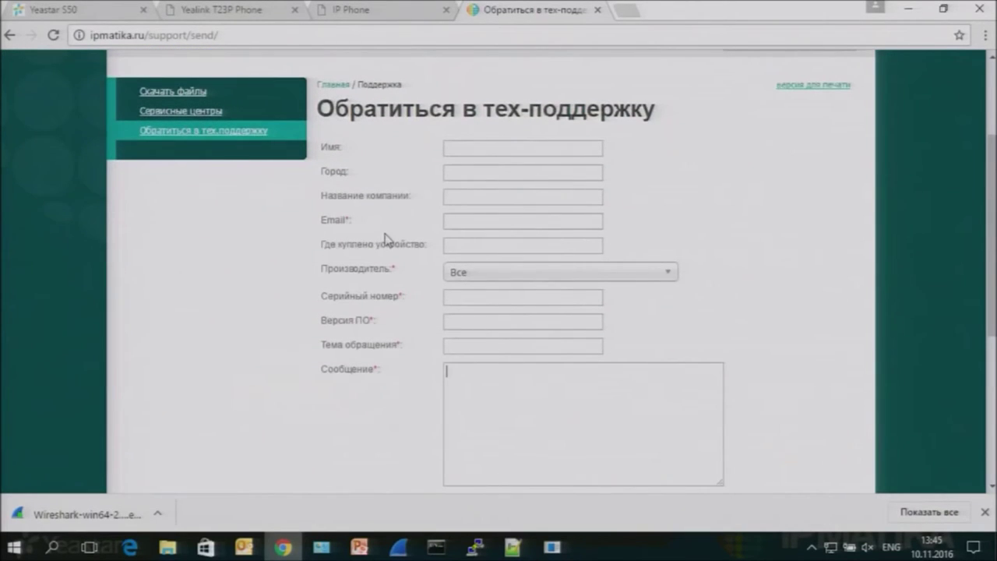
{"action": "scroll", "coordinate": [386, 238], "scroll_direction": "down", "scroll_amount": 1}
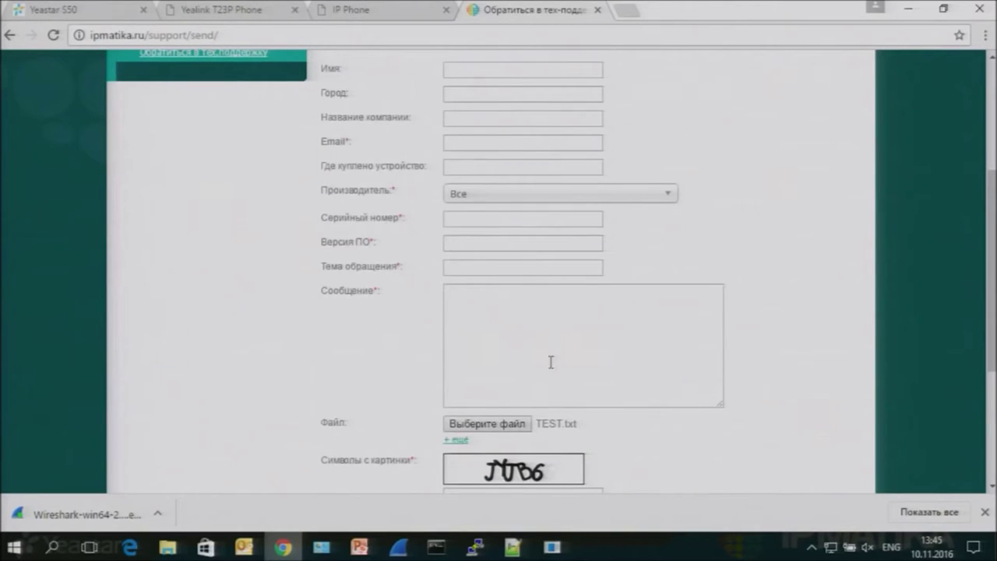
{"action": "left_click", "coordinate": [475, 546]}
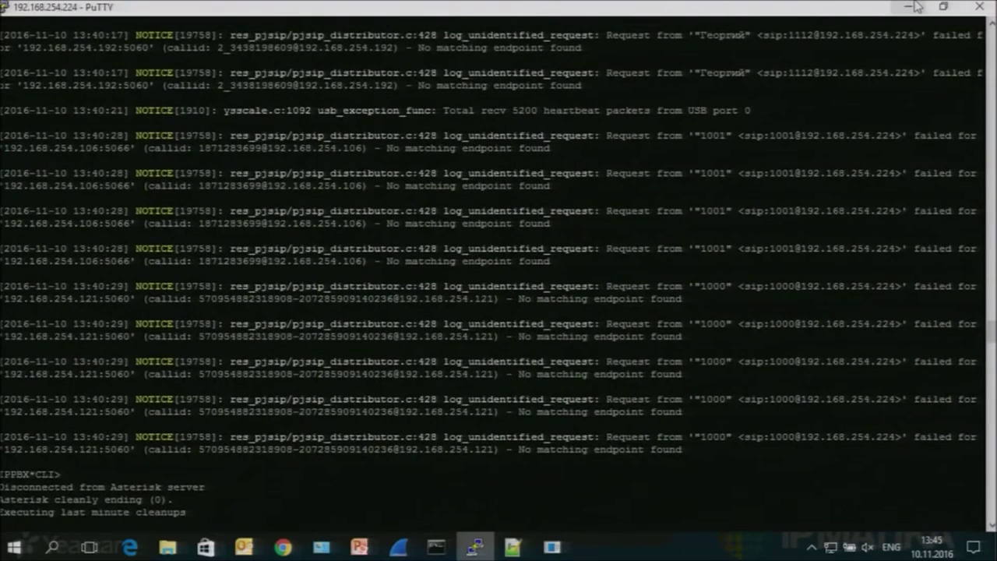
{"action": "left_click", "coordinate": [910, 6]}
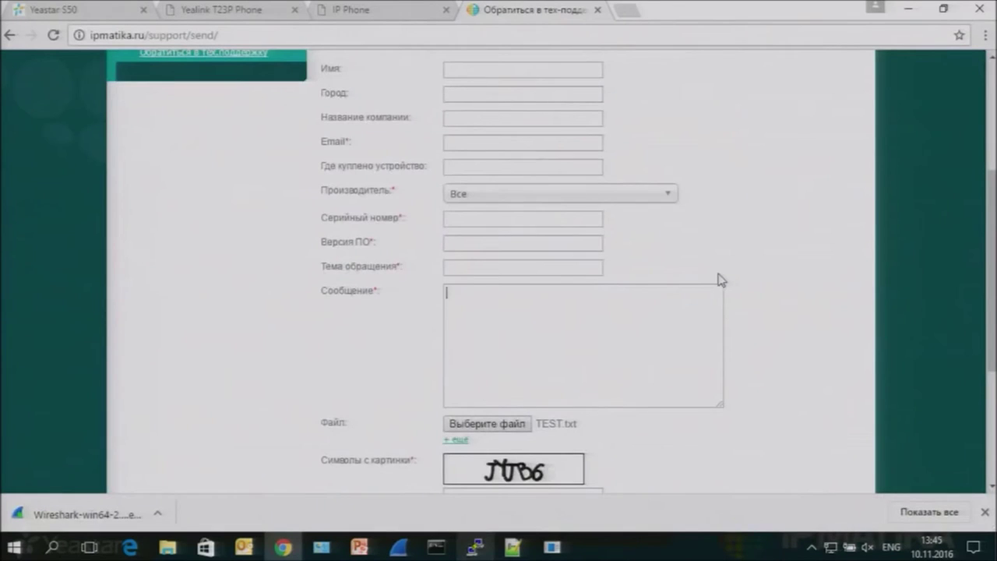
{"action": "scroll", "coordinate": [725, 277], "scroll_direction": "up", "scroll_amount": 2}
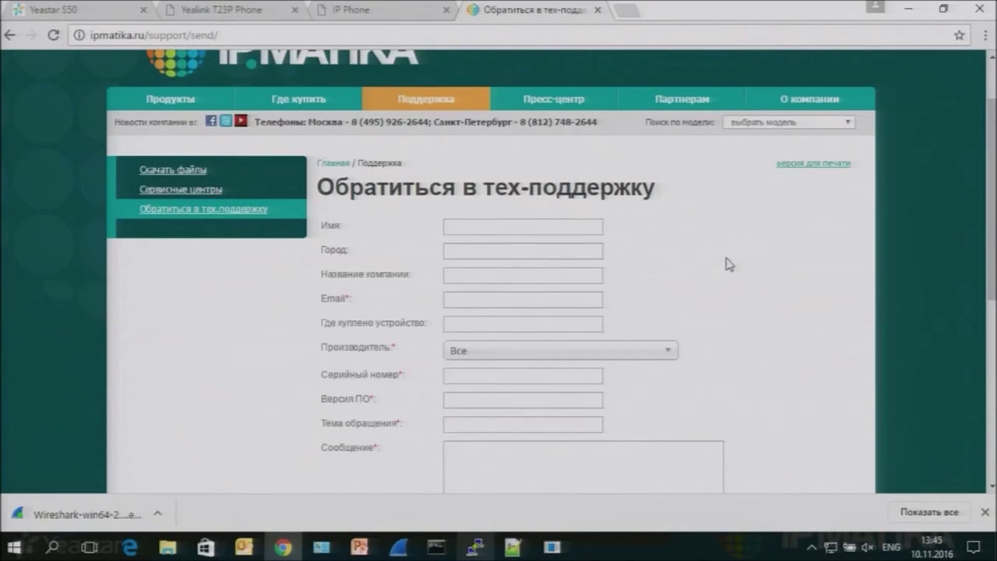
Minimise the browser, accept the Notepad++ update and allow its installer to make changes on the computer.
{"action": "left_click", "coordinate": [898, 10]}
{"action": "left_click", "coordinate": [897, 9]}
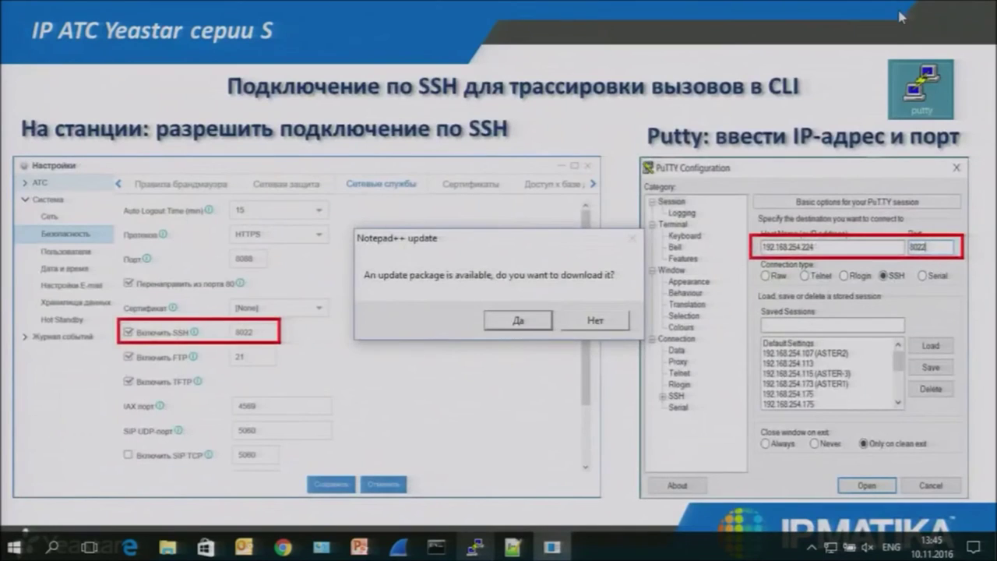
{"action": "left_click", "coordinate": [520, 320]}
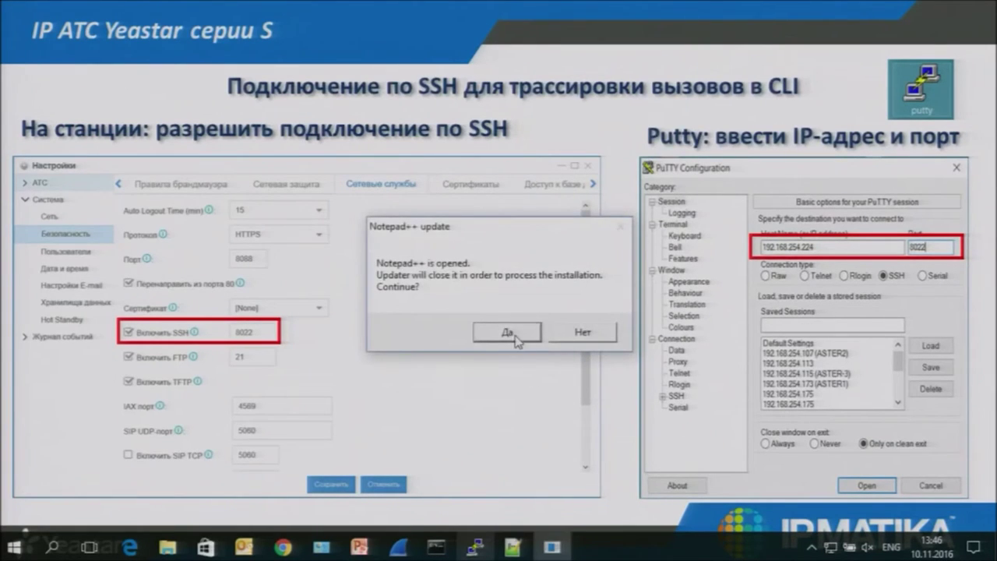
{"action": "left_click", "coordinate": [515, 334]}
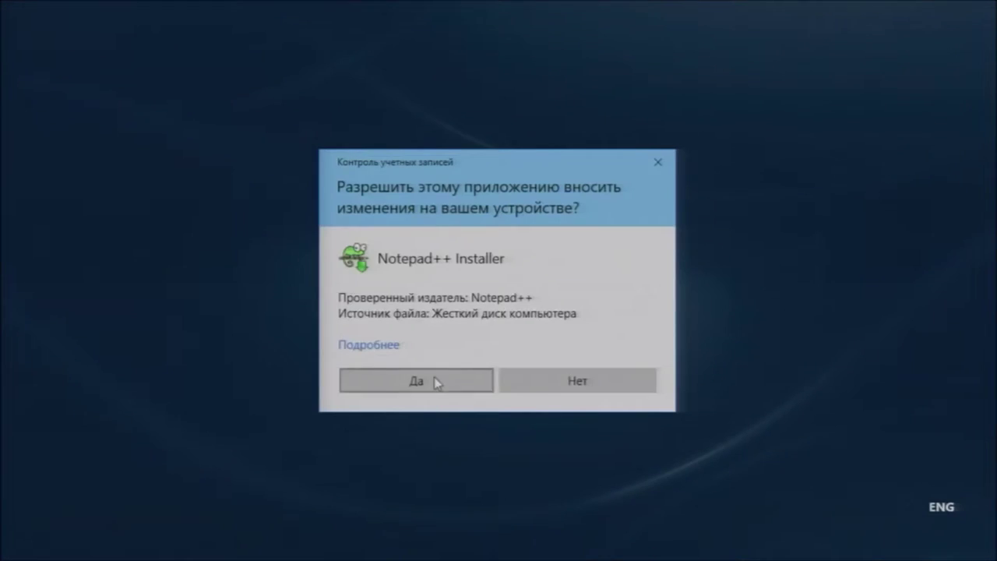
{"action": "left_click", "coordinate": [436, 381]}
{"action": "left_click", "coordinate": [501, 307]}
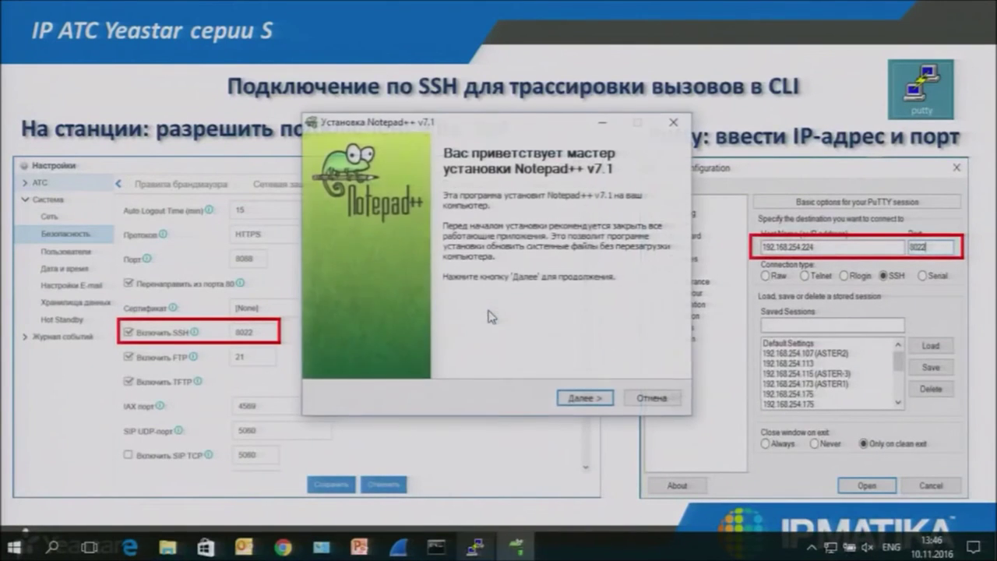
Start installing Notepad++ v7.1 in C:\Program Files (x86)\Notepad++\ and minimise the installer window.
{"action": "left_click", "coordinate": [586, 398]}
{"action": "left_click", "coordinate": [586, 398]}
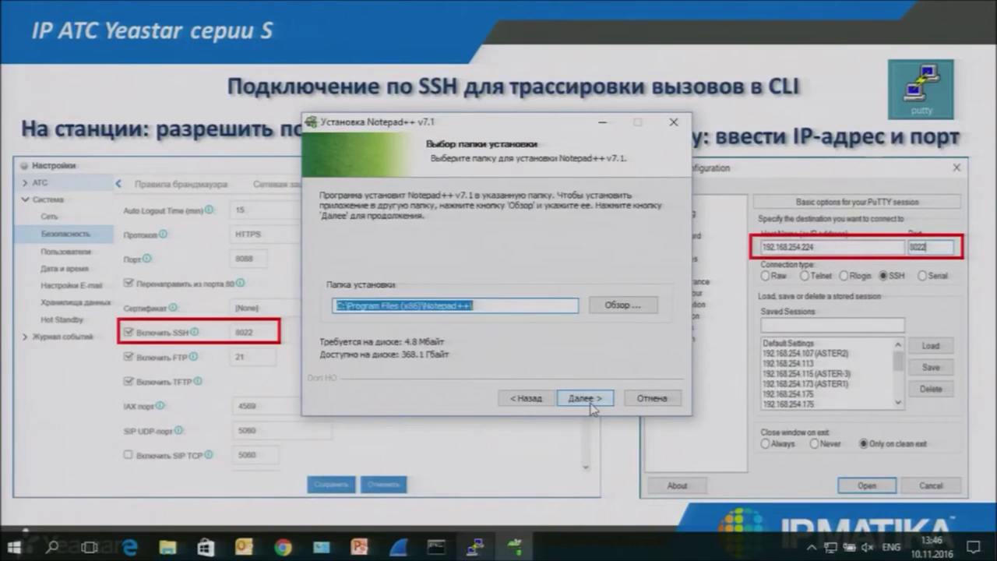
{"action": "left_click", "coordinate": [589, 400]}
{"action": "left_click", "coordinate": [589, 400]}
{"action": "left_click", "coordinate": [590, 400]}
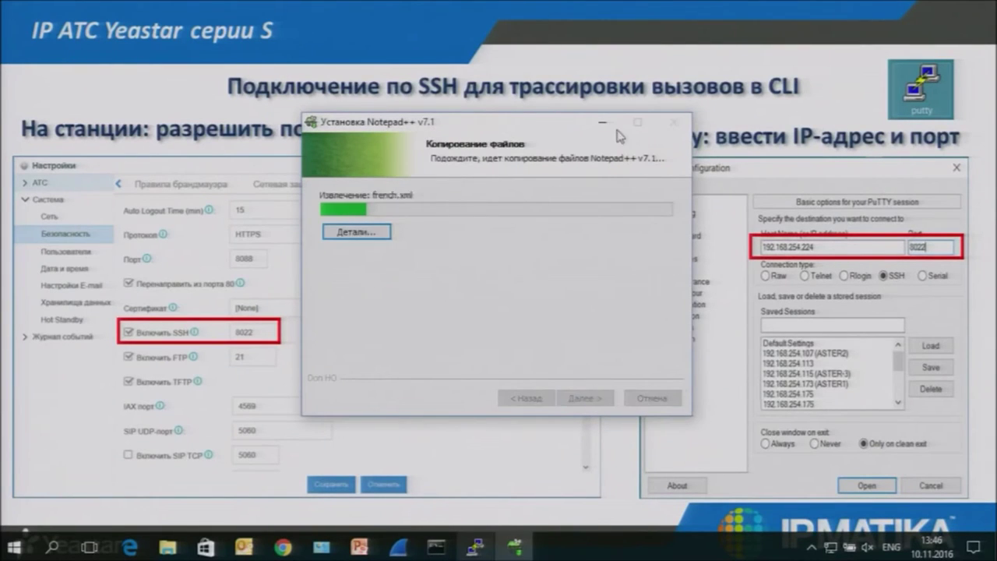
{"action": "left_click", "coordinate": [611, 125]}
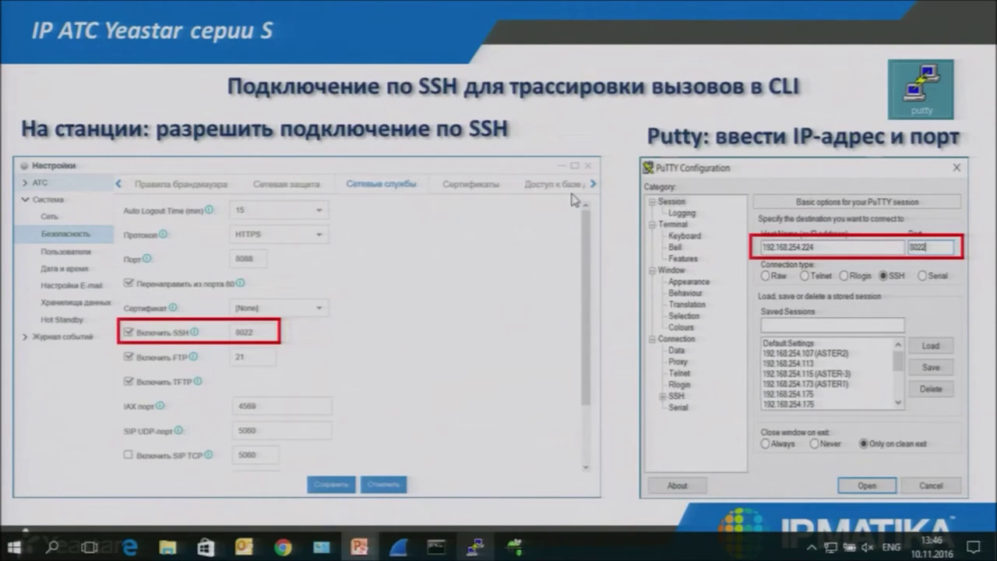
Advance the presentation to the Захват сетевых пакетов slide, switch to Yeastar S50 in Chrome and close its CDR and Settings windows.
{"action": "left_click", "coordinate": [325, 253]}
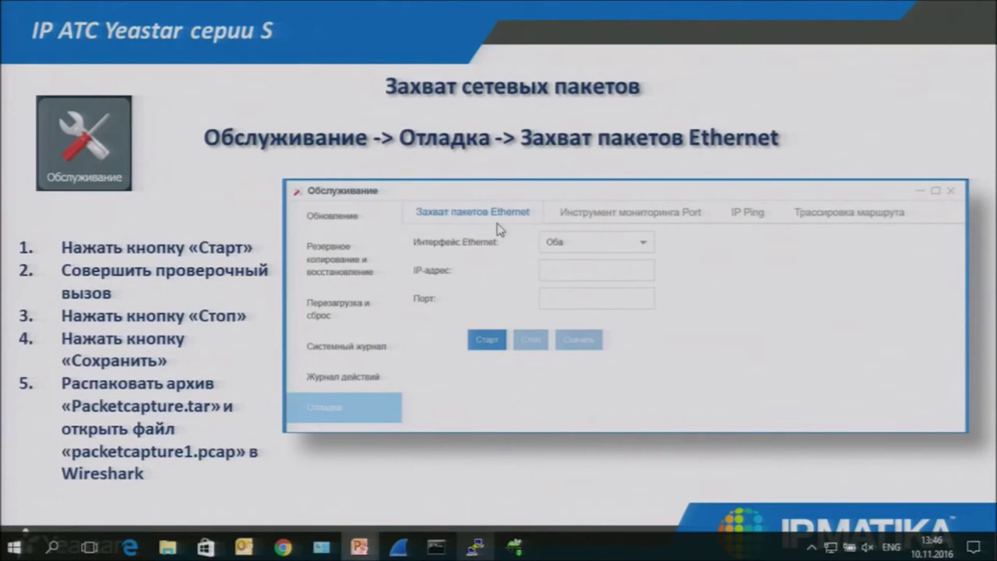
{"action": "left_click", "coordinate": [287, 547]}
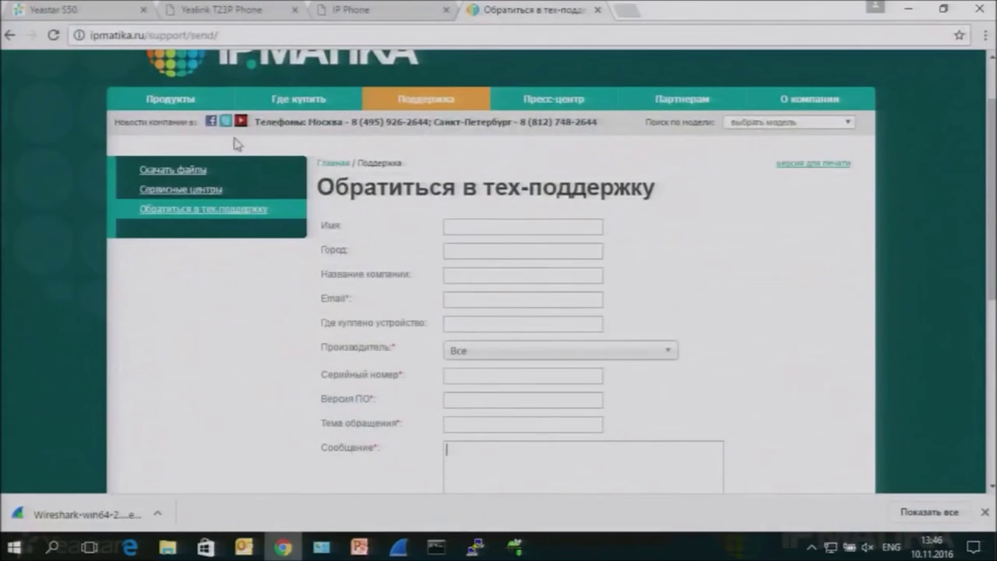
{"action": "left_click", "coordinate": [62, 11]}
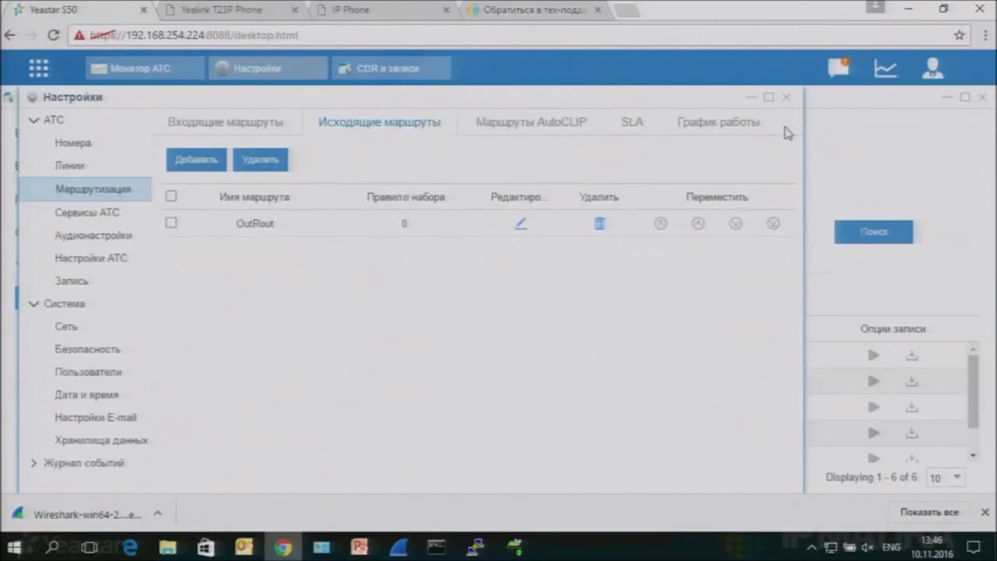
{"action": "left_click", "coordinate": [976, 107]}
{"action": "left_click", "coordinate": [982, 96]}
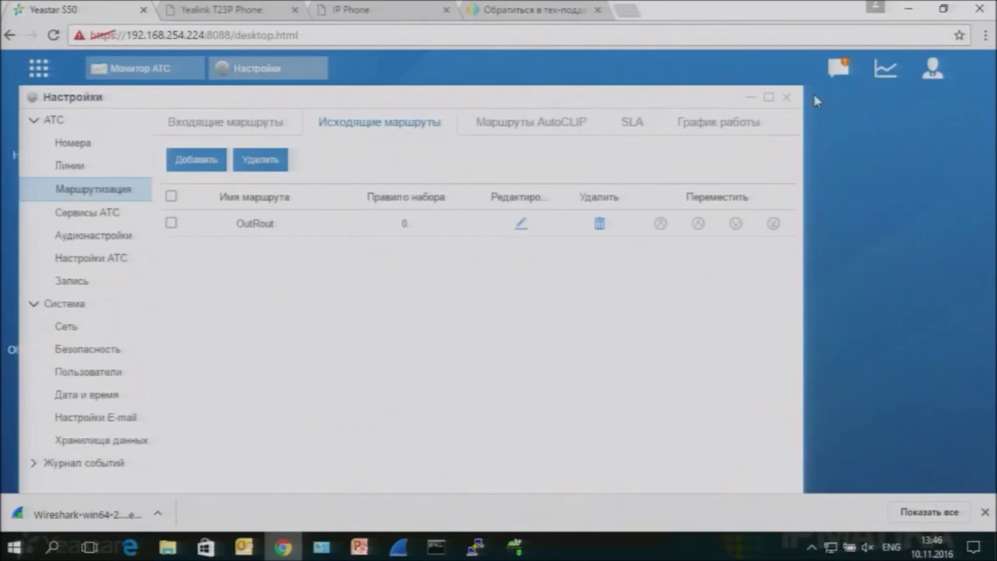
{"action": "left_click", "coordinate": [785, 99]}
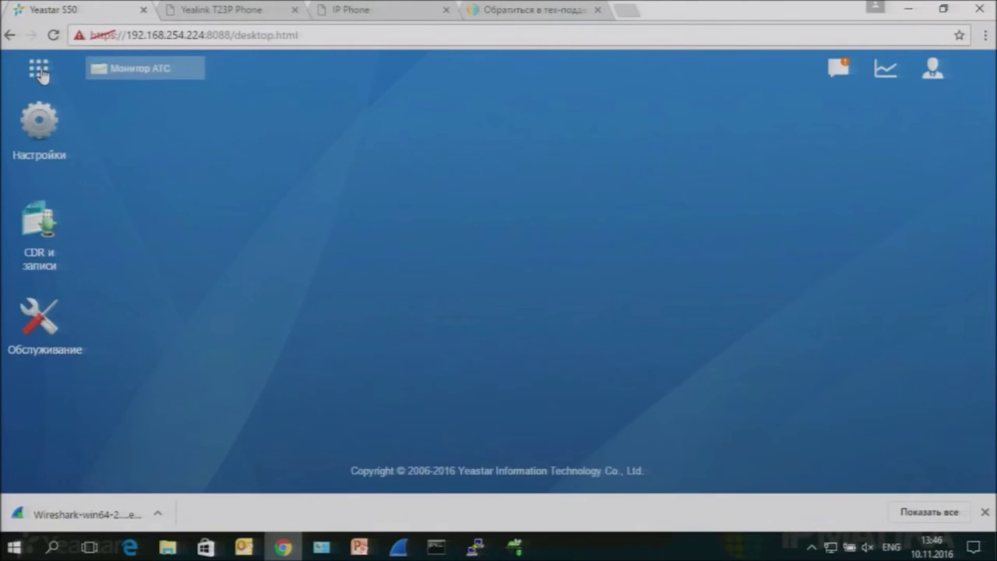
Open the Обслуживание application in a maximised window and show the Захват пакетов Ethernet page under Отладка.
{"action": "left_click", "coordinate": [39, 70]}
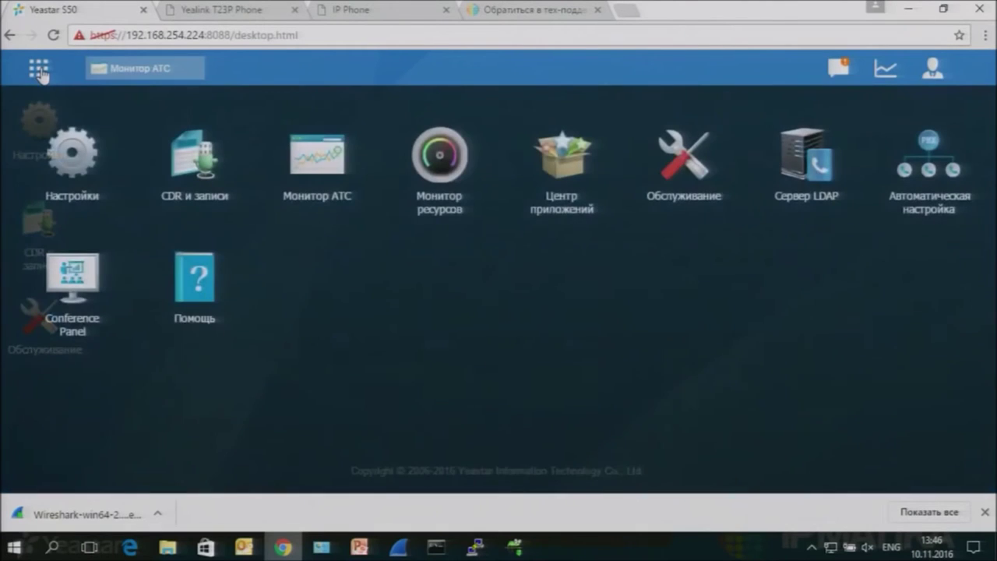
{"action": "left_click", "coordinate": [689, 176]}
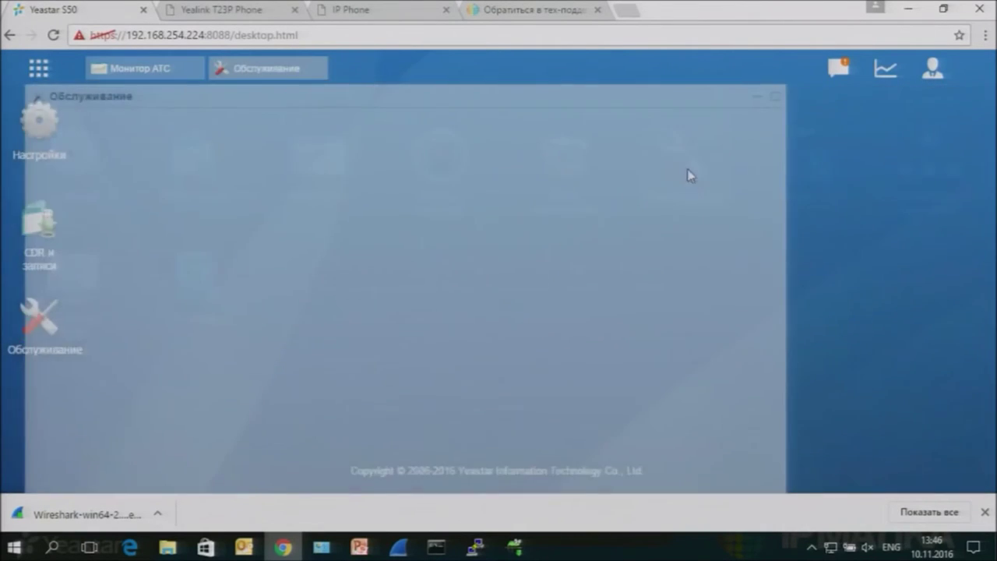
{"action": "left_click", "coordinate": [777, 107]}
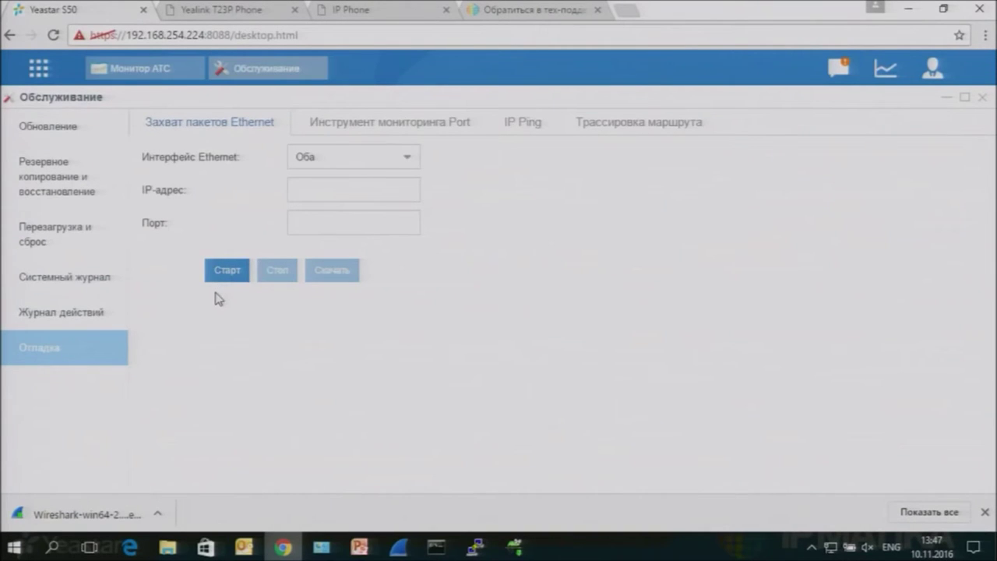
Reconnect to the Asterisk console in PuTTY with asterisk -rcvvvv and return to the packet capture page.
{"action": "left_click", "coordinate": [477, 547]}
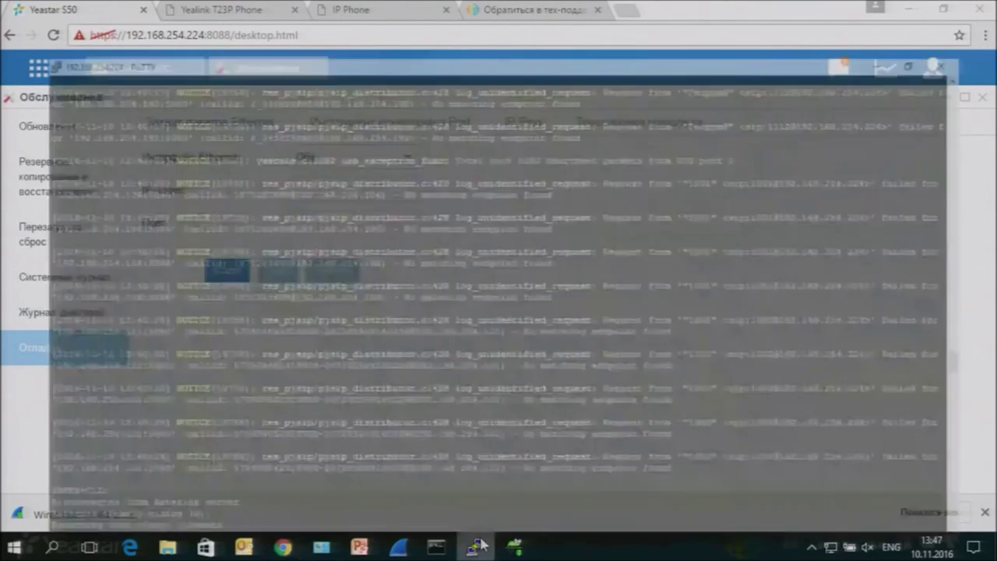
{"action": "key", "text": "Return"}
{"action": "key", "text": "Return"}
{"action": "key", "text": "Return"}
{"action": "key", "text": "Return"}
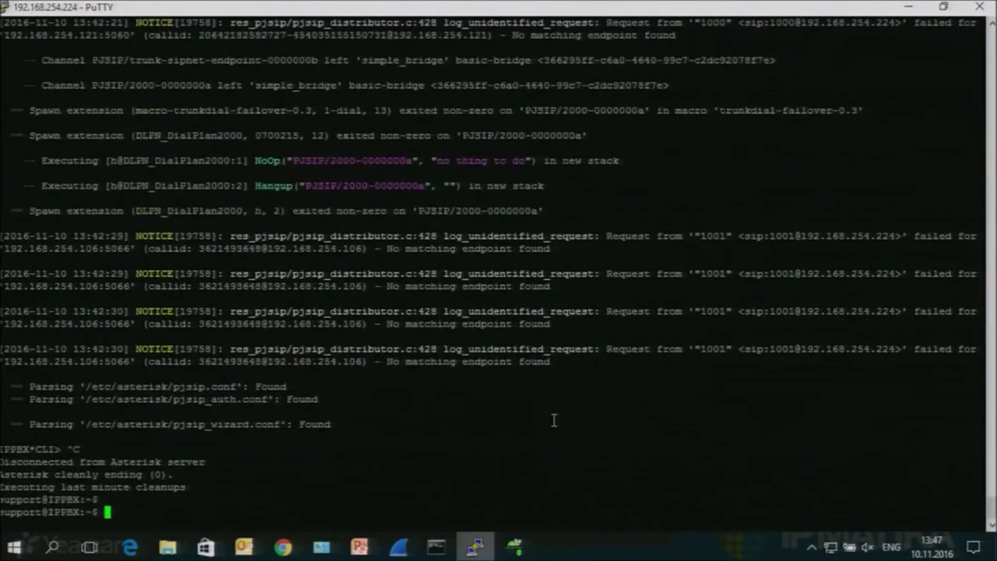
{"action": "left_click", "coordinate": [908, 6]}
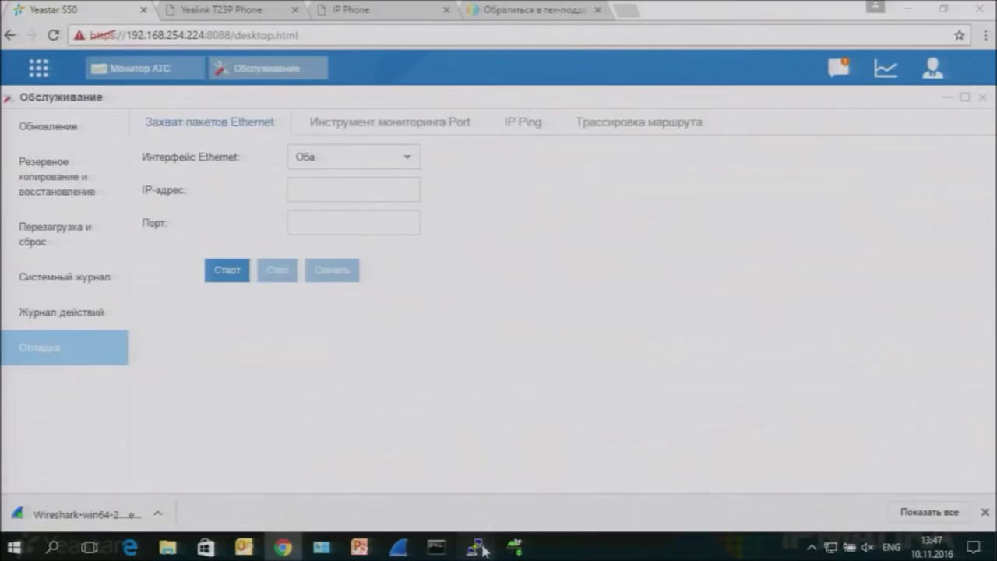
{"action": "left_click", "coordinate": [474, 548]}
{"action": "type", "text": "asterisk -rcvvvv"}
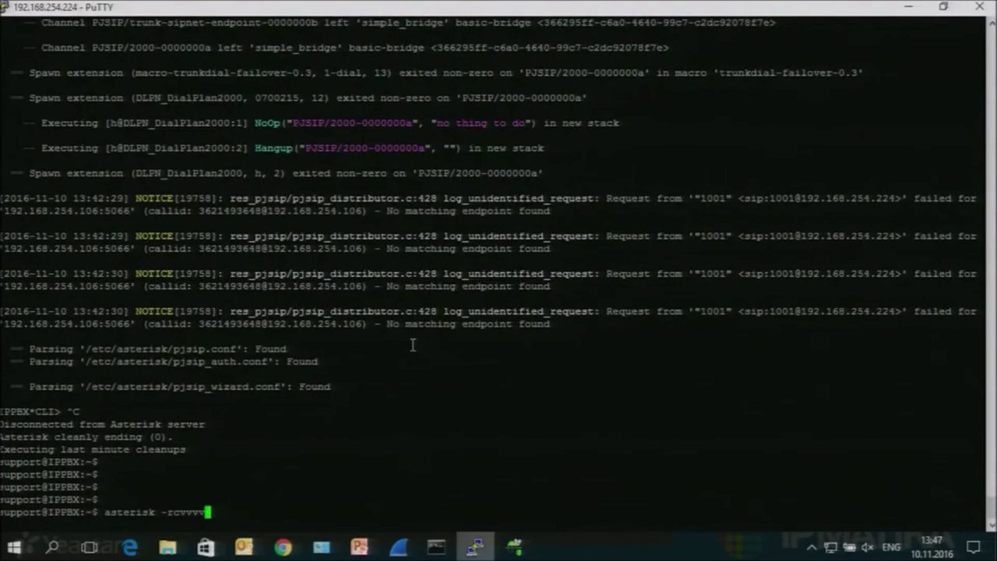
{"action": "key", "text": "Return"}
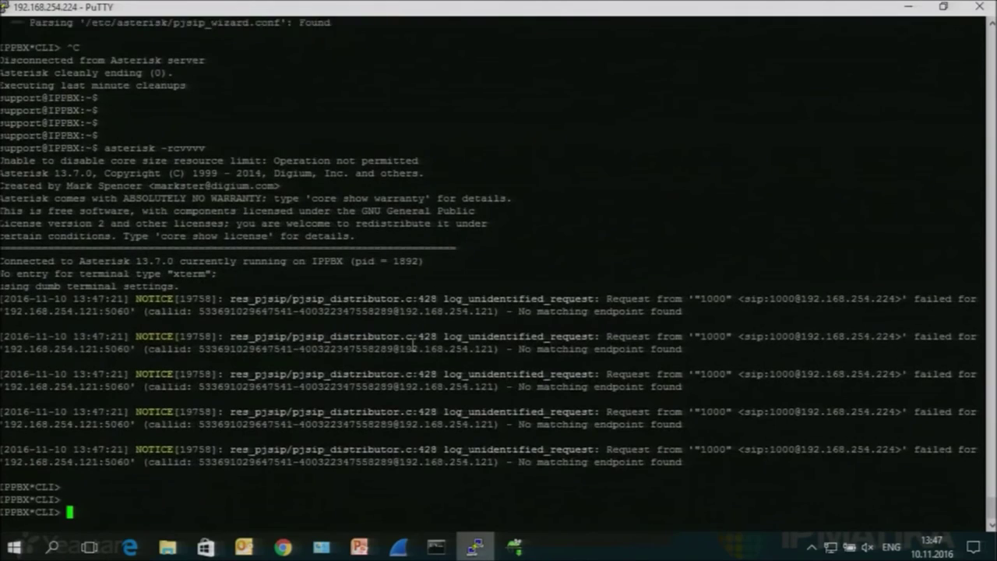
{"action": "key", "text": "Return"}
{"action": "key", "text": "Return"}
{"action": "key", "text": "Return"}
{"action": "left_click", "coordinate": [909, 7]}
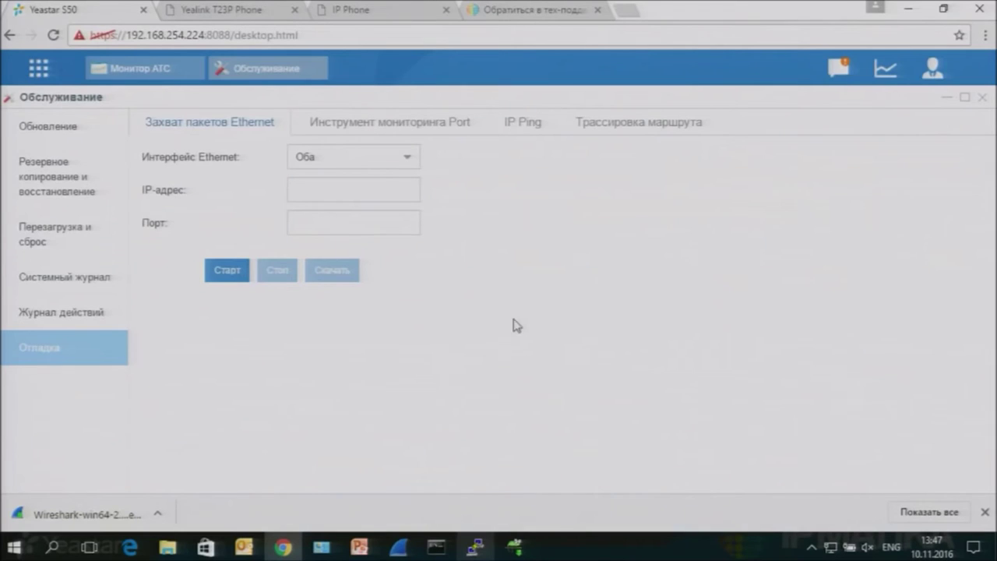
Start the Ethernet packet capture with the interface set to Оба and bring up the Asterisk console to trace a test call.
{"action": "left_click", "coordinate": [226, 273]}
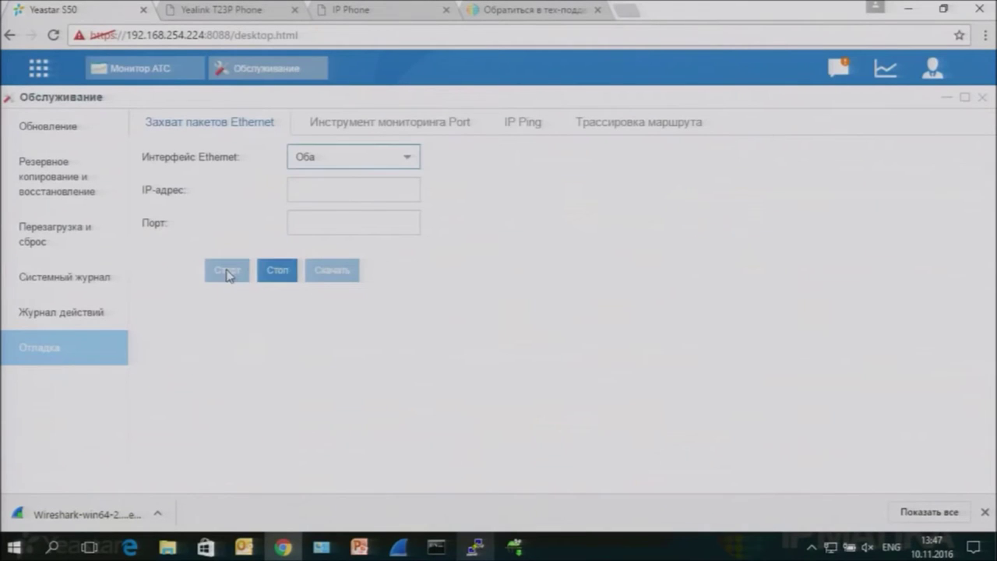
{"action": "left_click", "coordinate": [475, 546]}
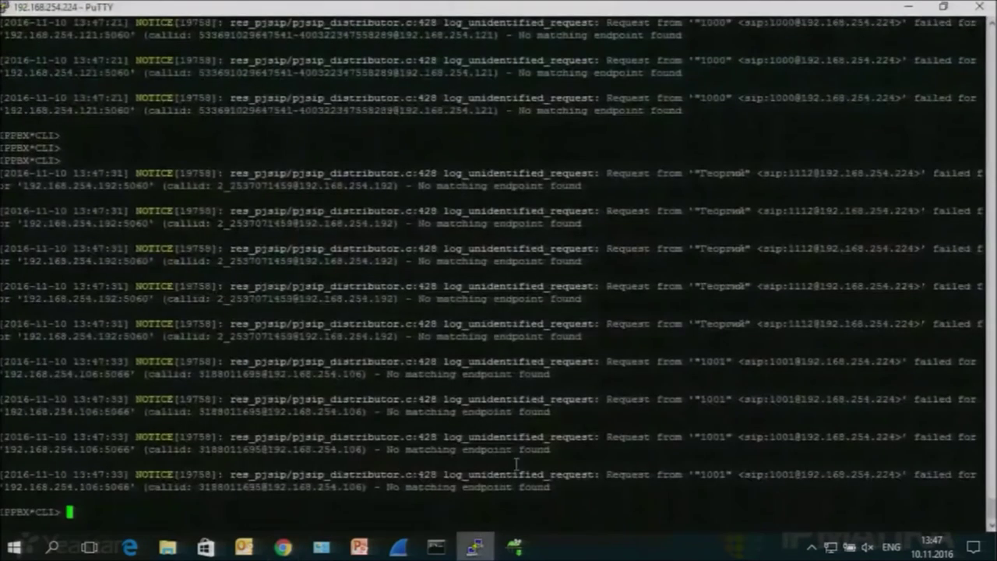
{"action": "key", "text": "Return"}
{"action": "key", "text": "Return"}
{"action": "key", "text": "Return"}
{"action": "key", "text": "Return"}
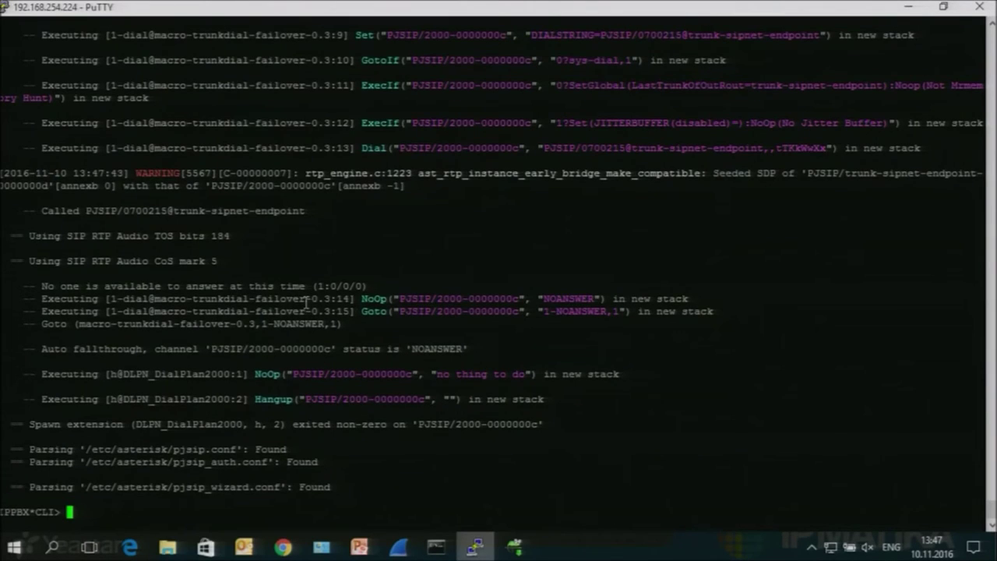
Return to Chrome, stop the Ethernet packet capture and download the capture archive.
{"action": "left_click", "coordinate": [282, 549]}
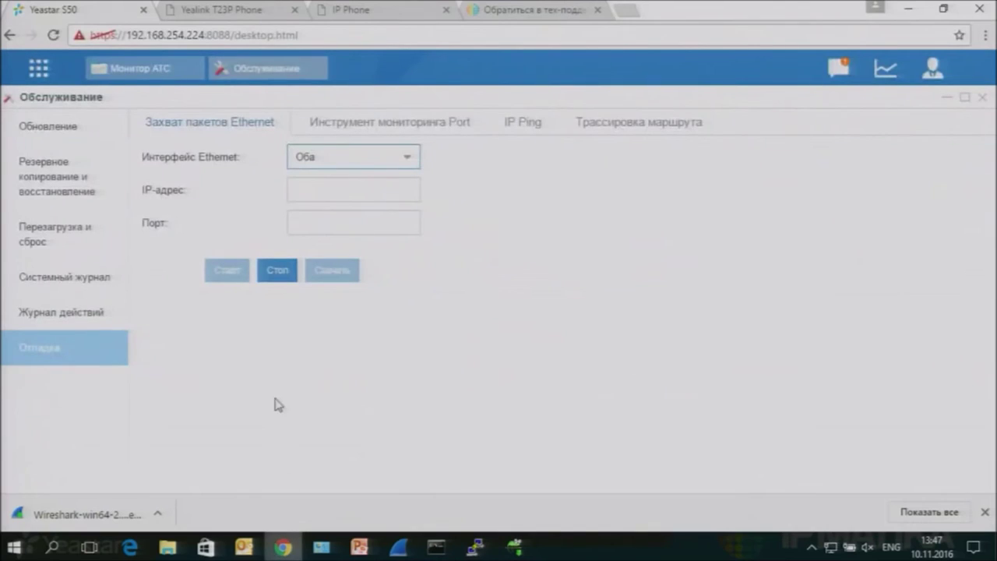
{"action": "left_click", "coordinate": [277, 277]}
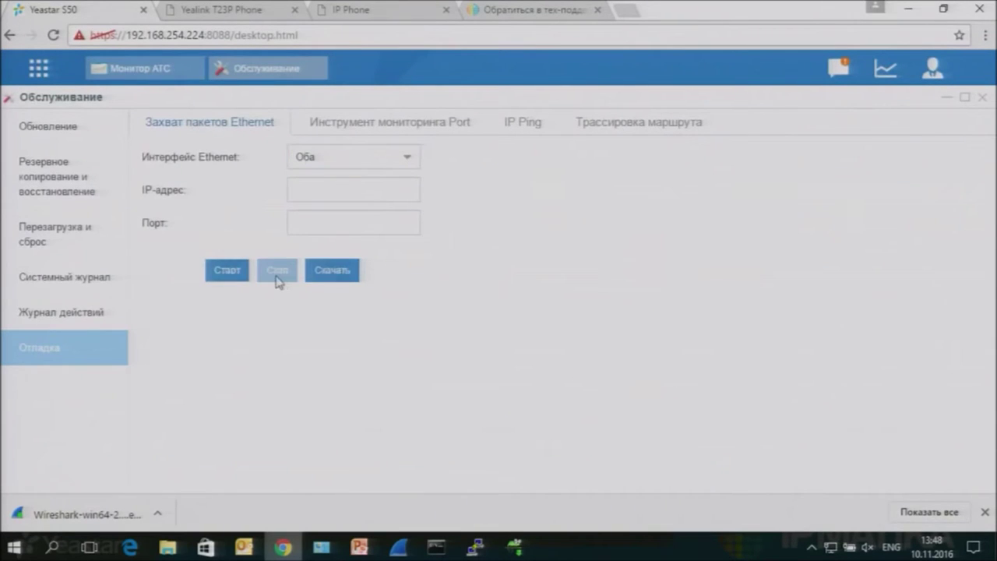
{"action": "left_click", "coordinate": [336, 276]}
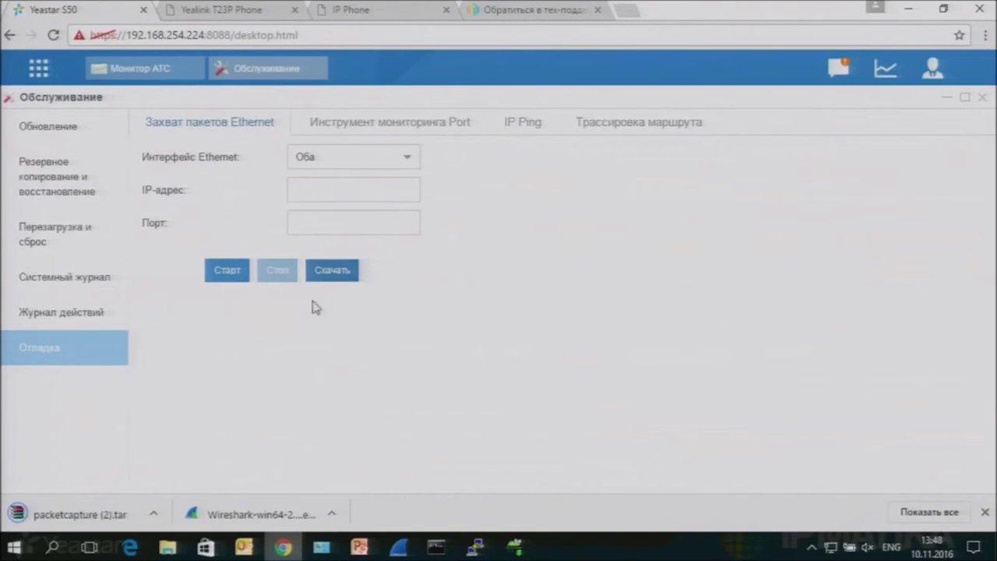
Show the downloaded packetcapture (2) archive in its folder and move it from Загрузки to the desktop.
{"action": "left_click", "coordinate": [156, 514]}
{"action": "left_click", "coordinate": [217, 463]}
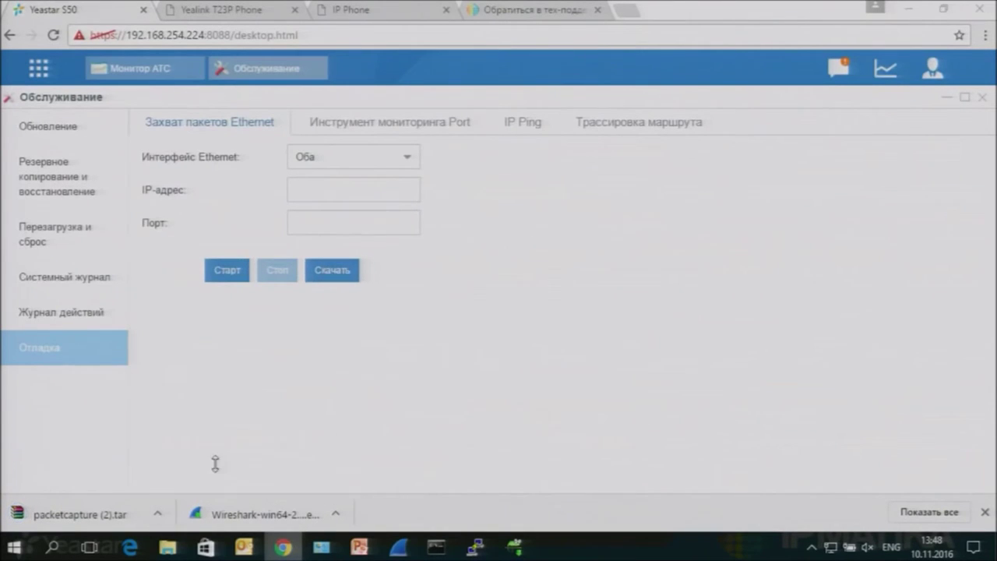
{"action": "right_click", "coordinate": [233, 104]}
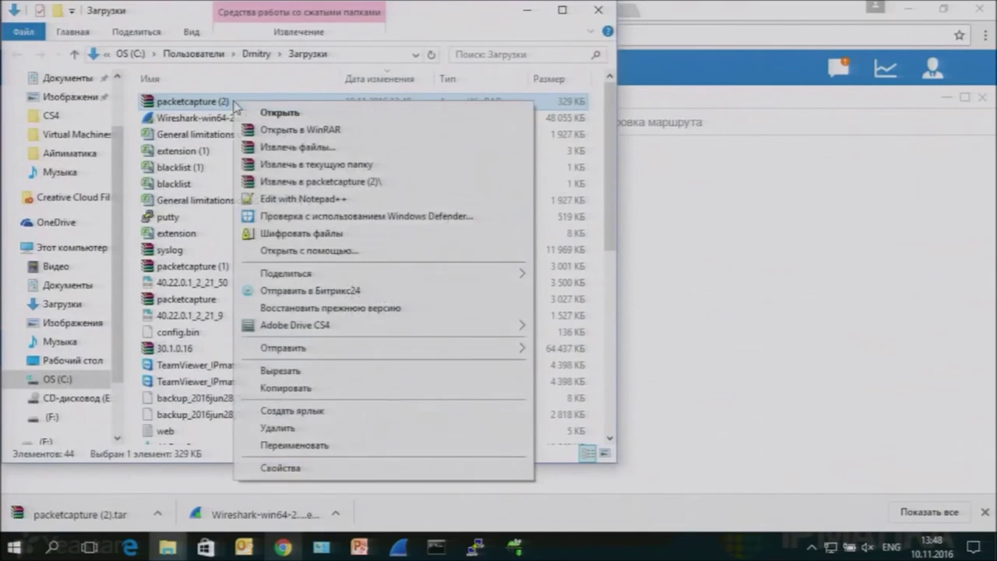
{"action": "left_click", "coordinate": [274, 371]}
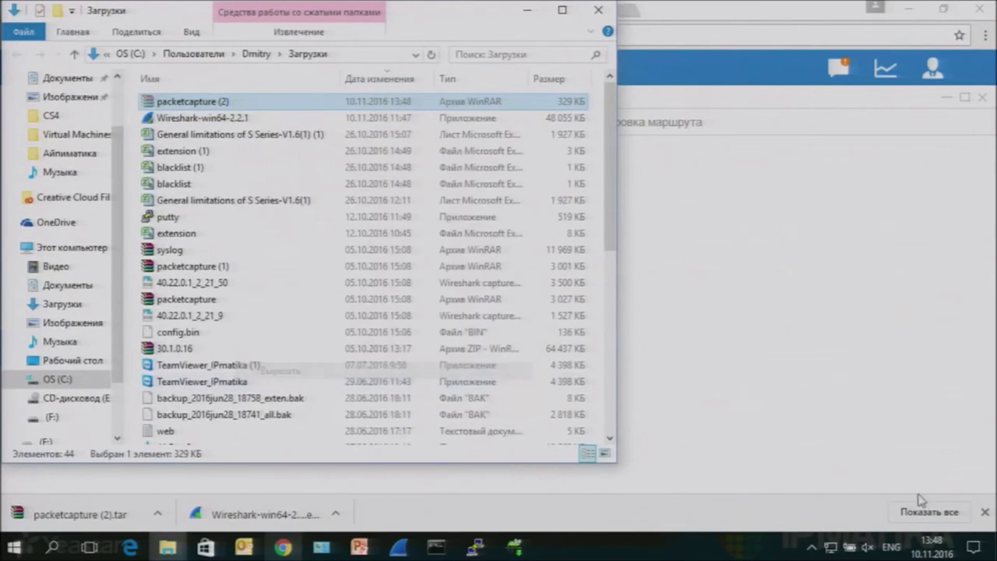
{"action": "left_click", "coordinate": [994, 546]}
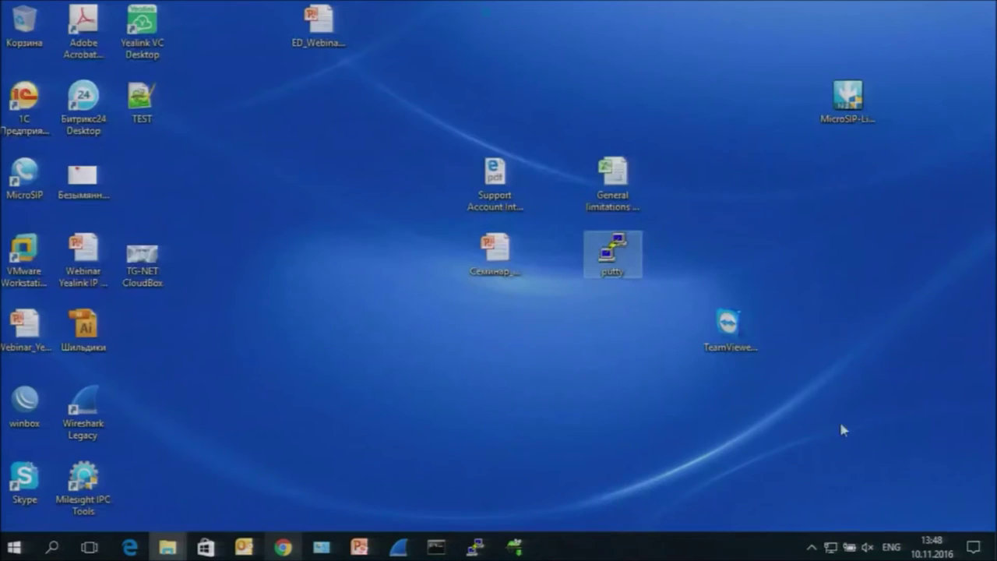
{"action": "right_click", "coordinate": [550, 363]}
{"action": "left_click", "coordinate": [600, 195]}
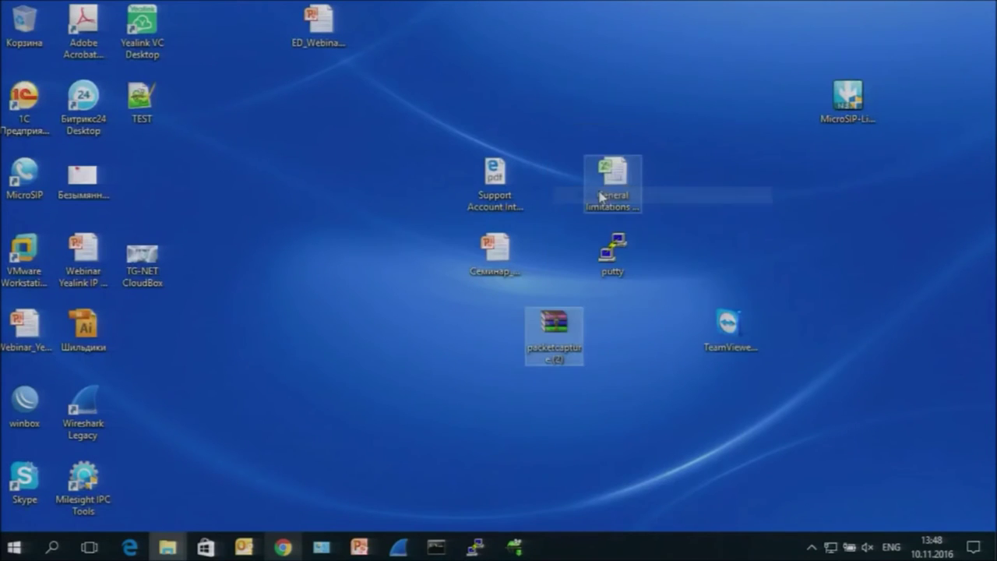
{"action": "left_click", "coordinate": [616, 410]}
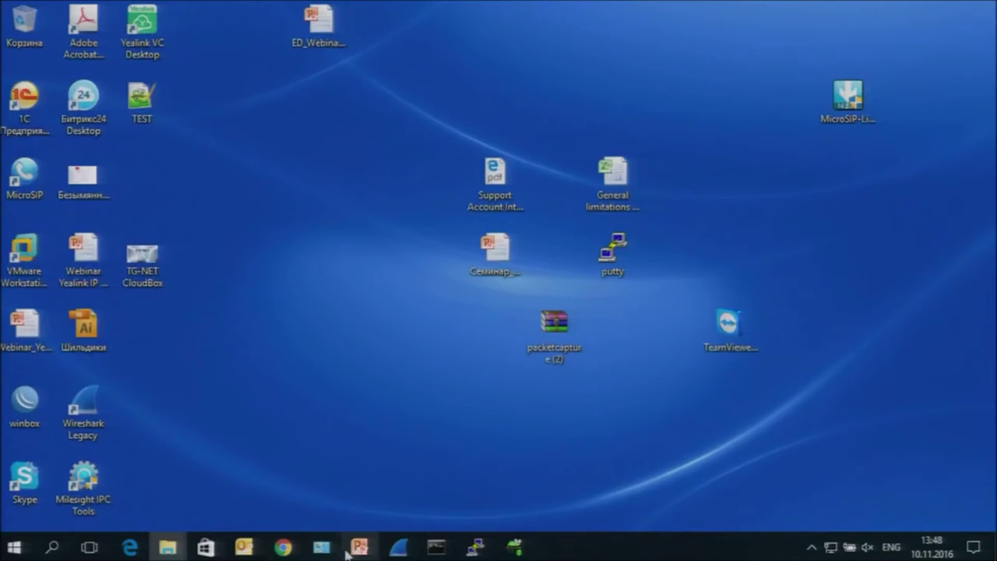
Return to Chrome and attach packetcapture (2).tar from the desktop to the IPMATIKA technical support request form.
{"action": "left_click", "coordinate": [283, 548]}
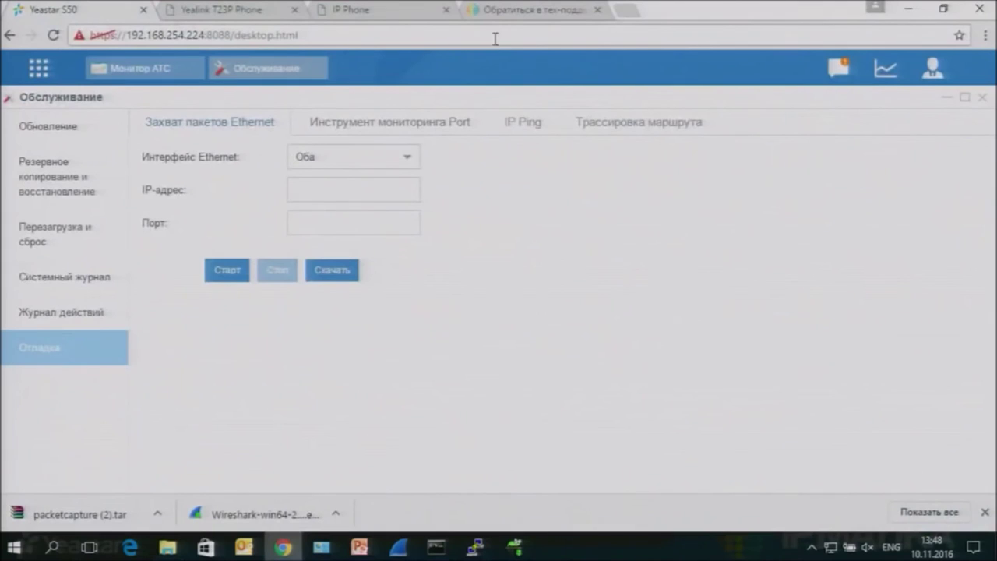
{"action": "left_click", "coordinate": [533, 16]}
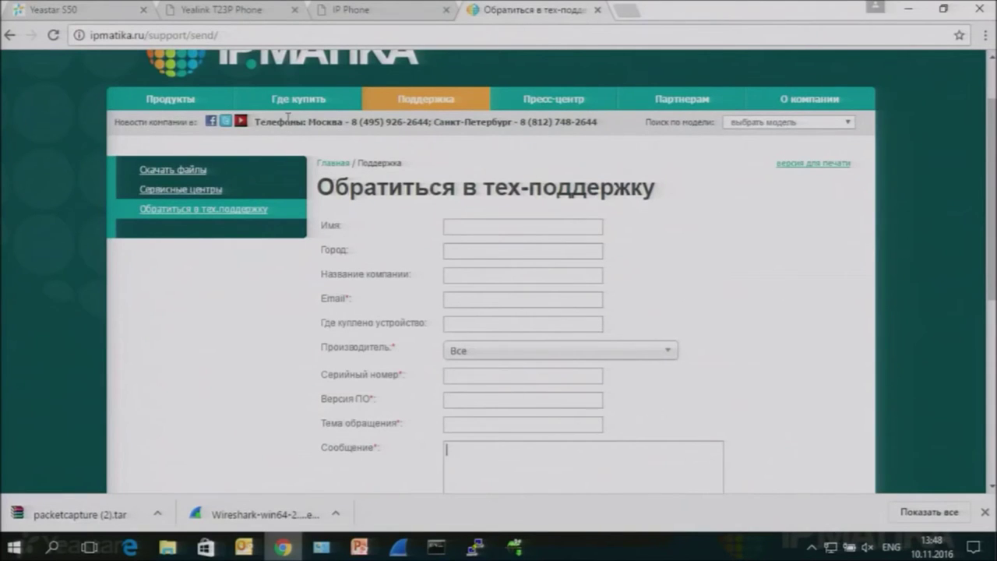
{"action": "scroll", "coordinate": [215, 348], "scroll_direction": "down", "scroll_amount": 1}
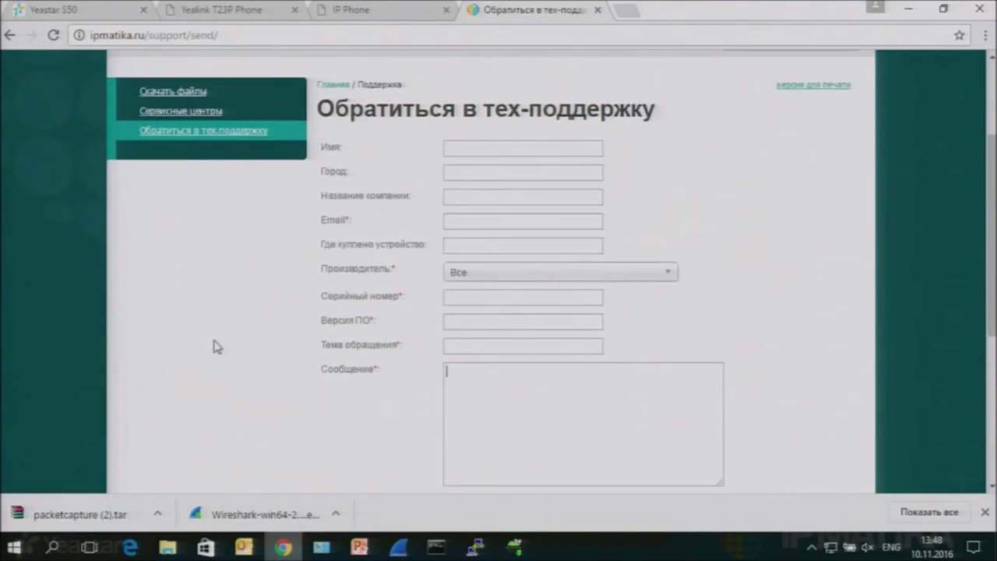
{"action": "scroll", "coordinate": [215, 348], "scroll_direction": "down", "scroll_amount": 2}
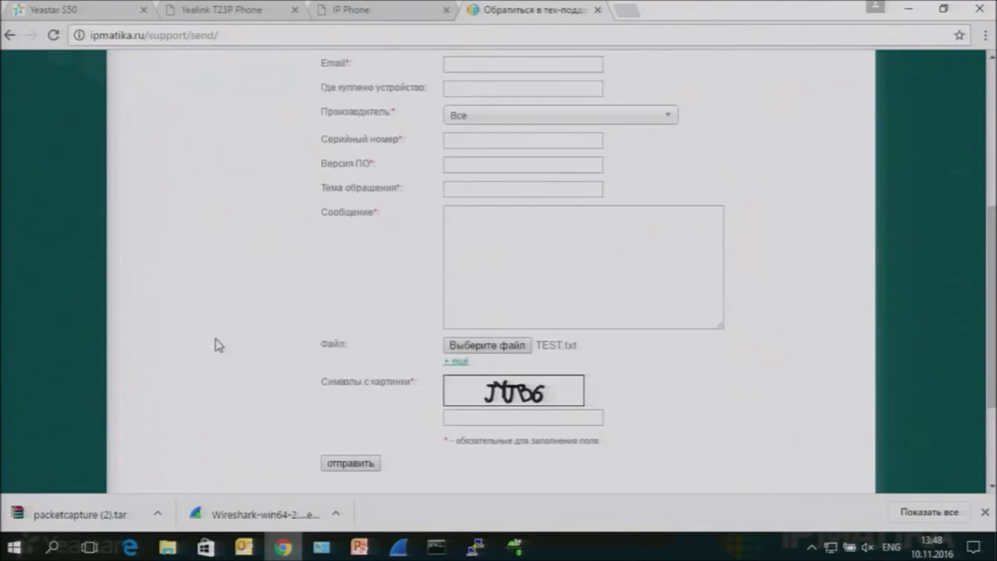
{"action": "left_click", "coordinate": [490, 346]}
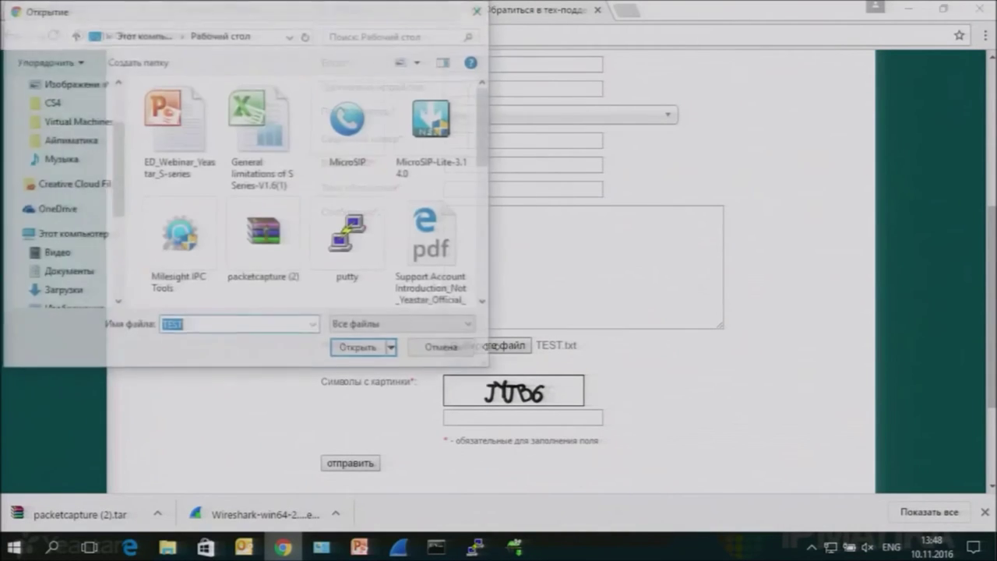
{"action": "double_click", "coordinate": [262, 242]}
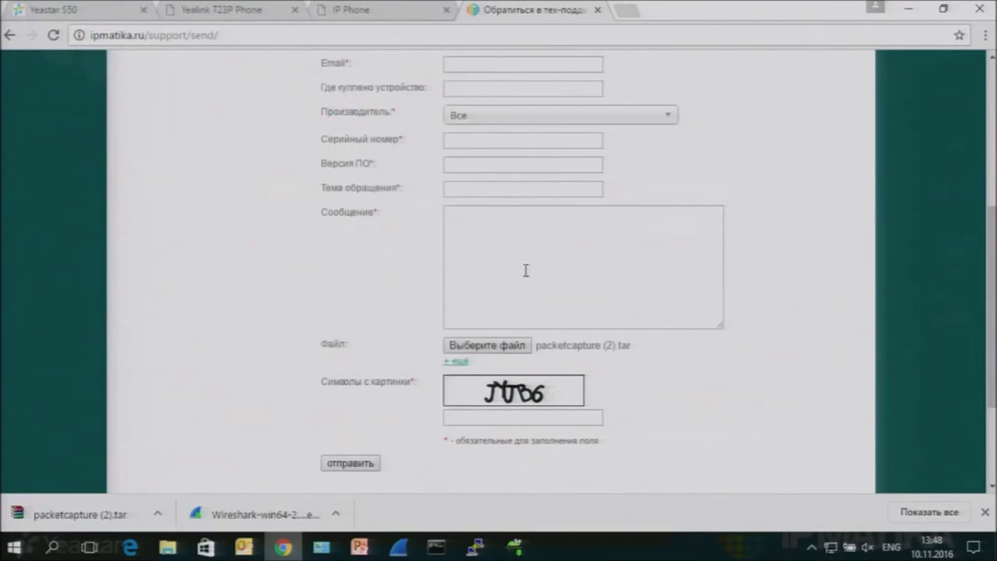
Examine the support form's contact, device, version, subject and message fields, along with its attachment and captcha section.
{"action": "scroll", "coordinate": [526, 271], "scroll_direction": "up", "scroll_amount": 1}
{"action": "scroll", "coordinate": [519, 339], "scroll_direction": "up", "scroll_amount": 1}
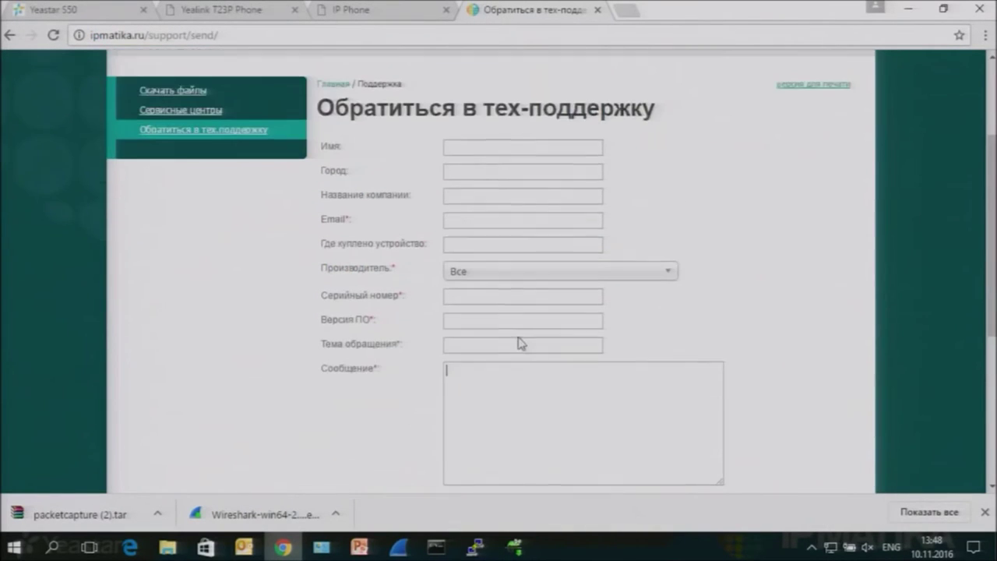
{"action": "left_click", "coordinate": [506, 402]}
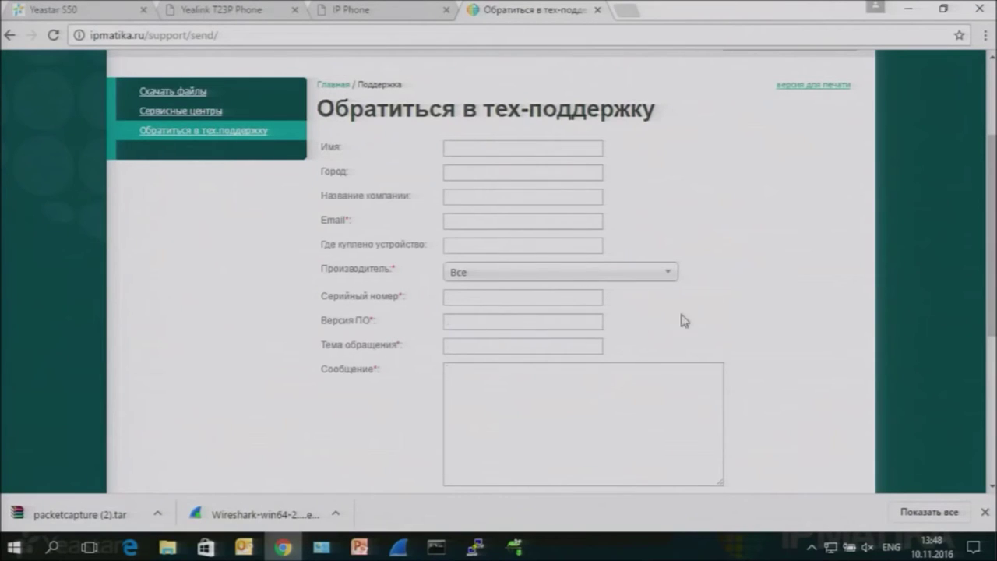
{"action": "scroll", "coordinate": [740, 301], "scroll_direction": "down", "scroll_amount": 2}
{"action": "scroll", "coordinate": [741, 301], "scroll_direction": "down", "scroll_amount": 2}
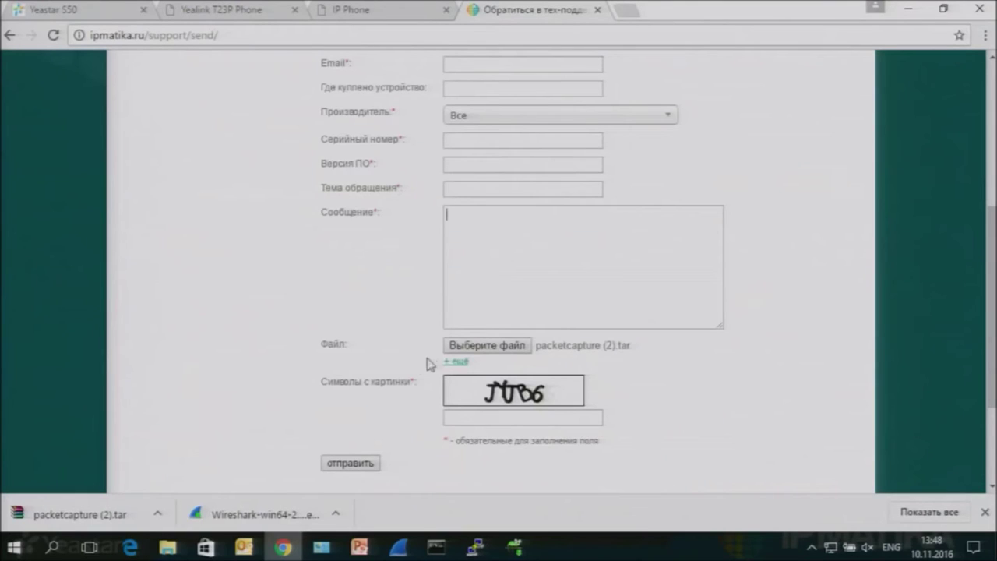
{"action": "scroll", "coordinate": [370, 354], "scroll_direction": "down", "scroll_amount": 3}
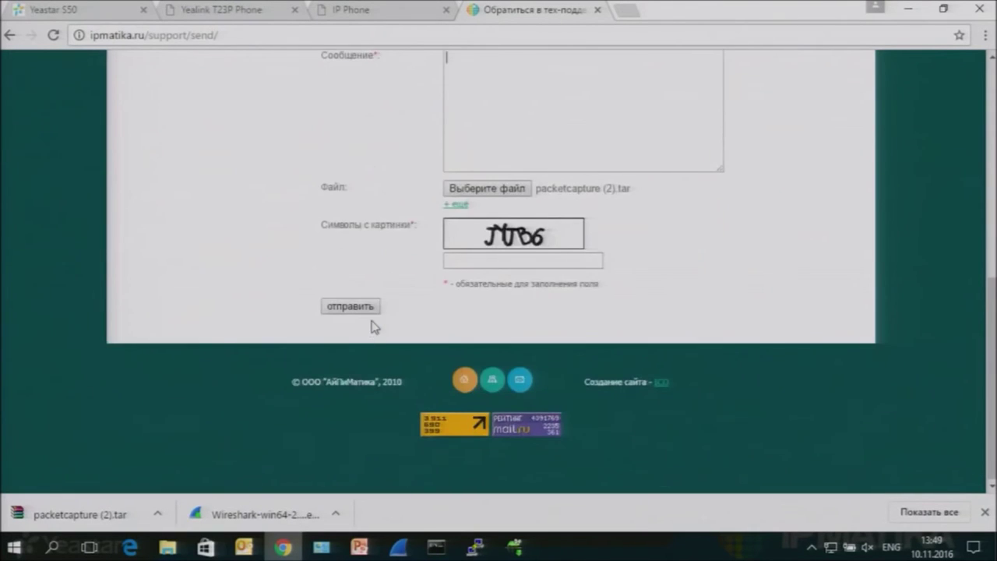
{"action": "scroll", "coordinate": [374, 331], "scroll_direction": "up", "scroll_amount": 1}
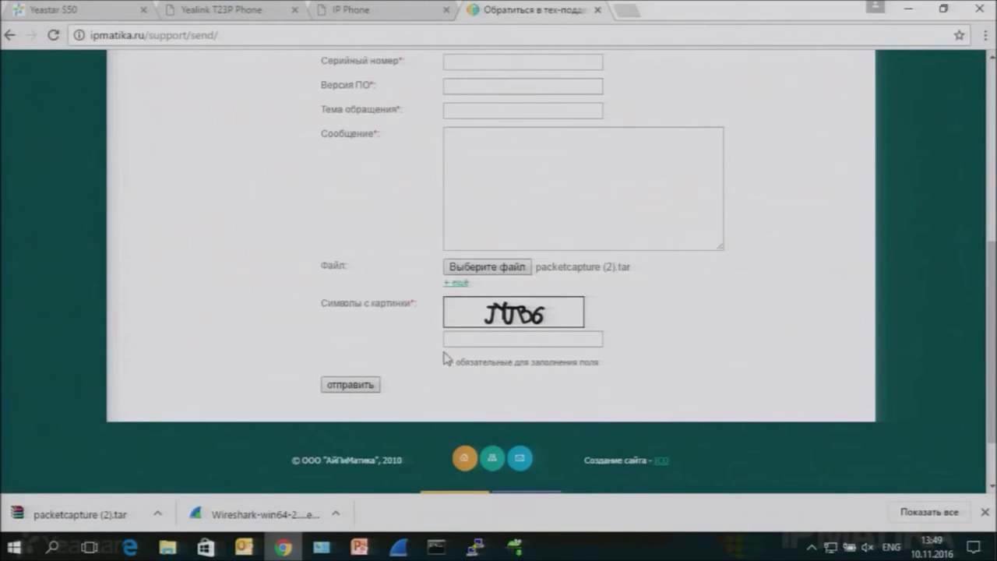
{"action": "scroll", "coordinate": [711, 265], "scroll_direction": "up", "scroll_amount": 2}
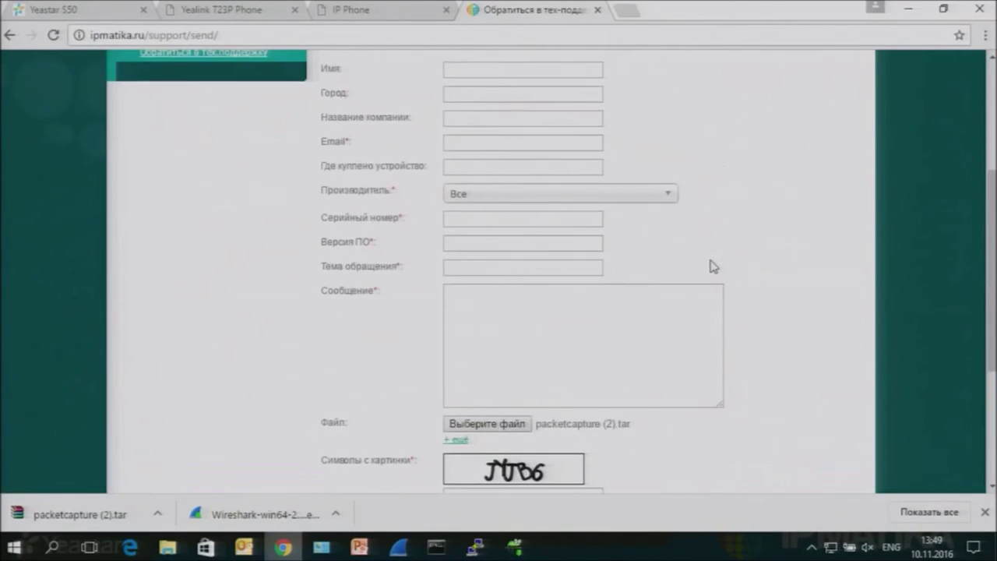
Minimise Chrome, switch to the Asterisk console in PuTTY and add empty prompt lines to separate its output.
{"action": "left_click", "coordinate": [920, 7]}
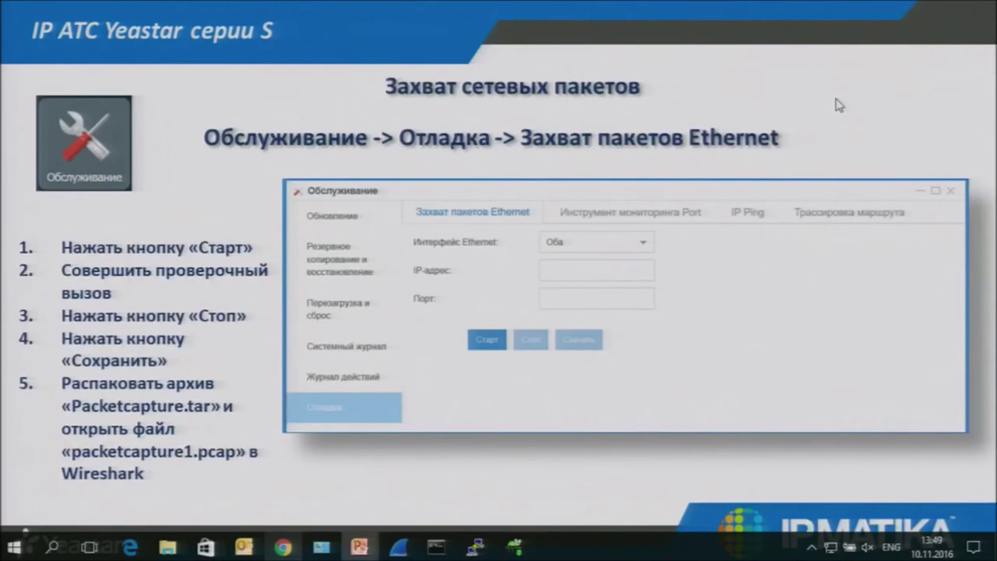
{"action": "key", "text": "super"}
{"action": "key", "text": "Escape"}
{"action": "left_click", "coordinate": [492, 550]}
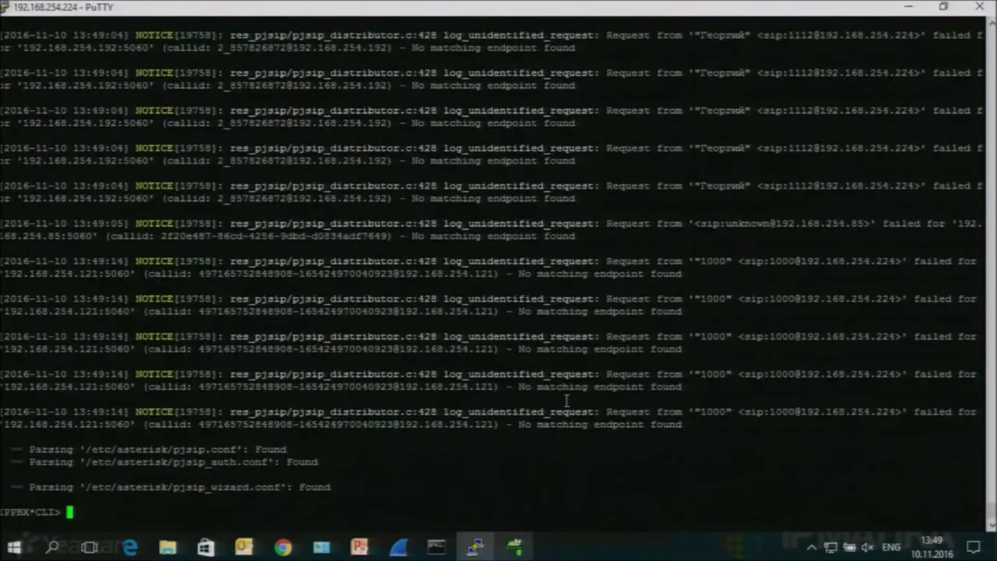
{"action": "key", "text": "Return"}
{"action": "key", "text": "Return"}
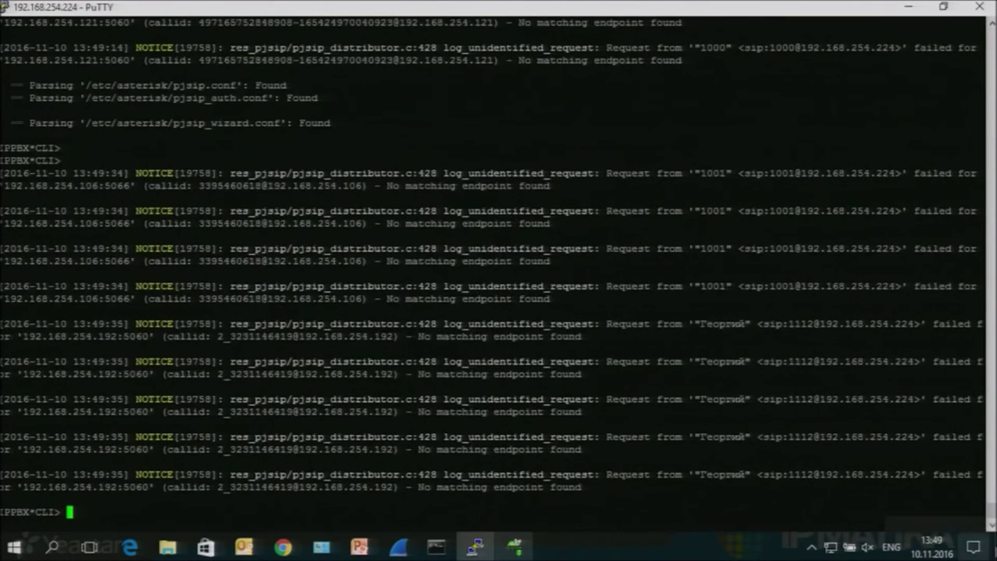
{"action": "key", "text": "super+a"}
{"action": "key", "text": "super+d"}
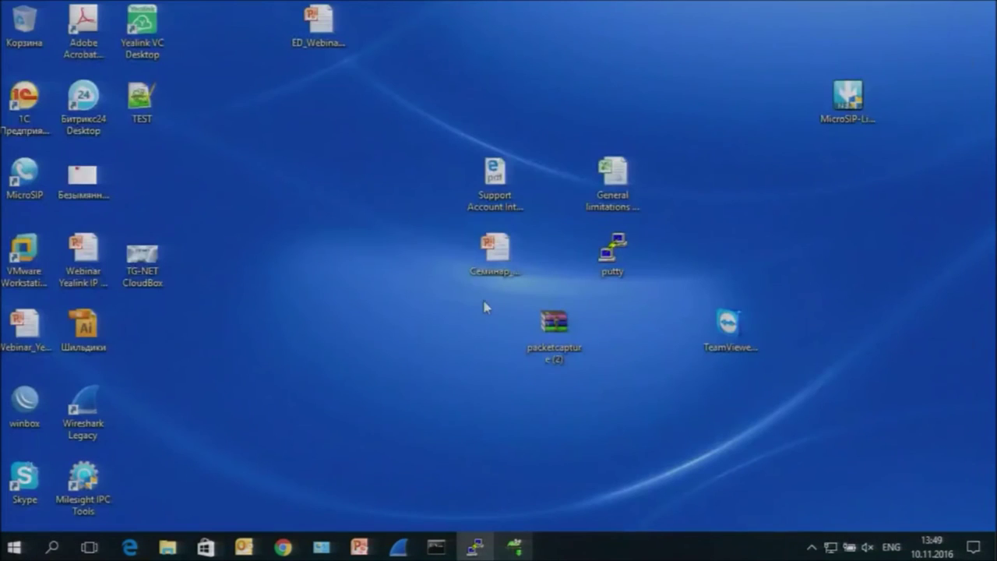
{"action": "left_click", "coordinate": [563, 335]}
{"action": "right_click", "coordinate": [563, 336]}
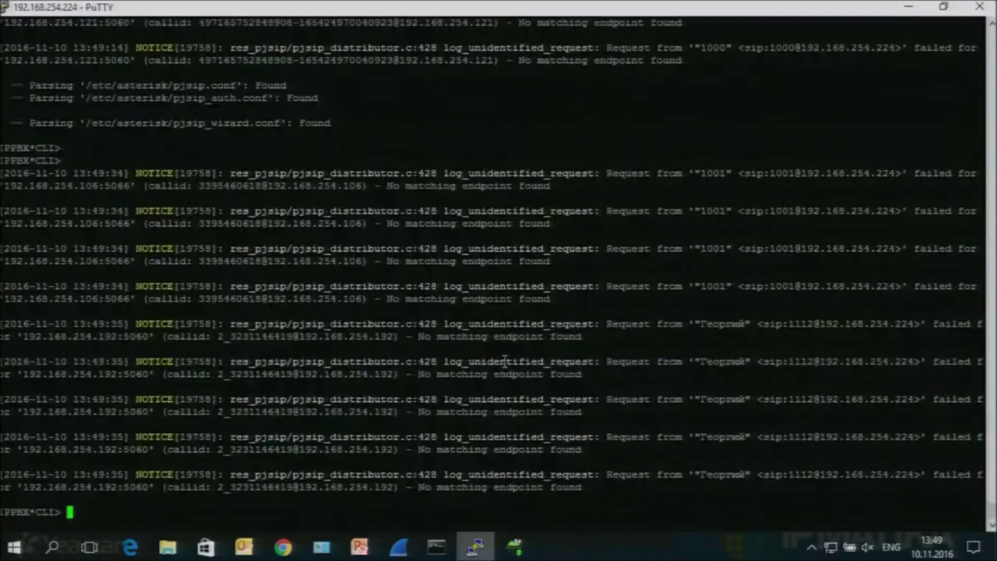
Exit the Asterisk console, examine the test call's Dial line for trunk-sipnet-endpoint and its dialled number in the trace, and minimise PuTTY.
{"action": "scroll", "coordinate": [505, 361], "scroll_direction": "up", "scroll_amount": 15}
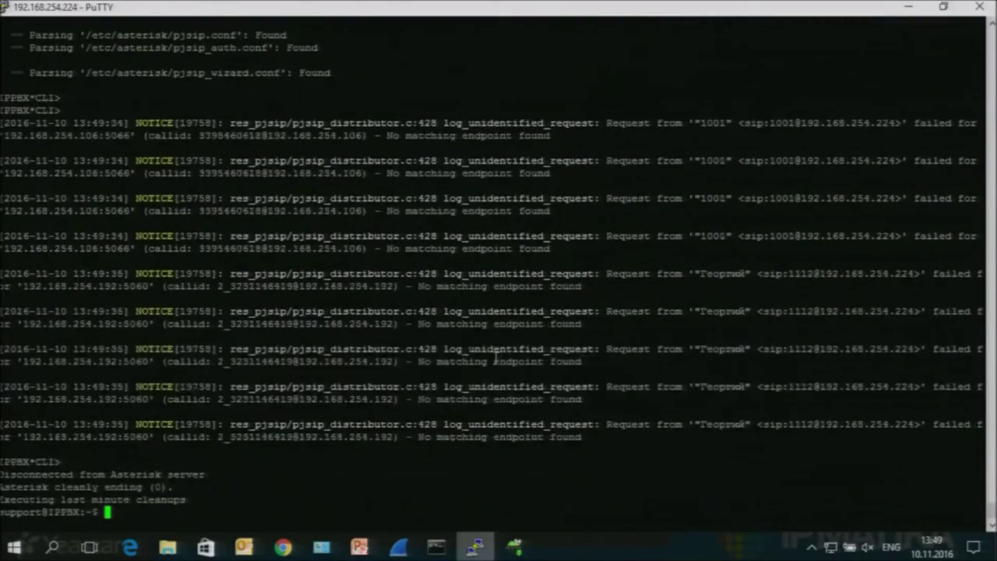
{"action": "scroll", "coordinate": [499, 359], "scroll_direction": "up", "scroll_amount": 10}
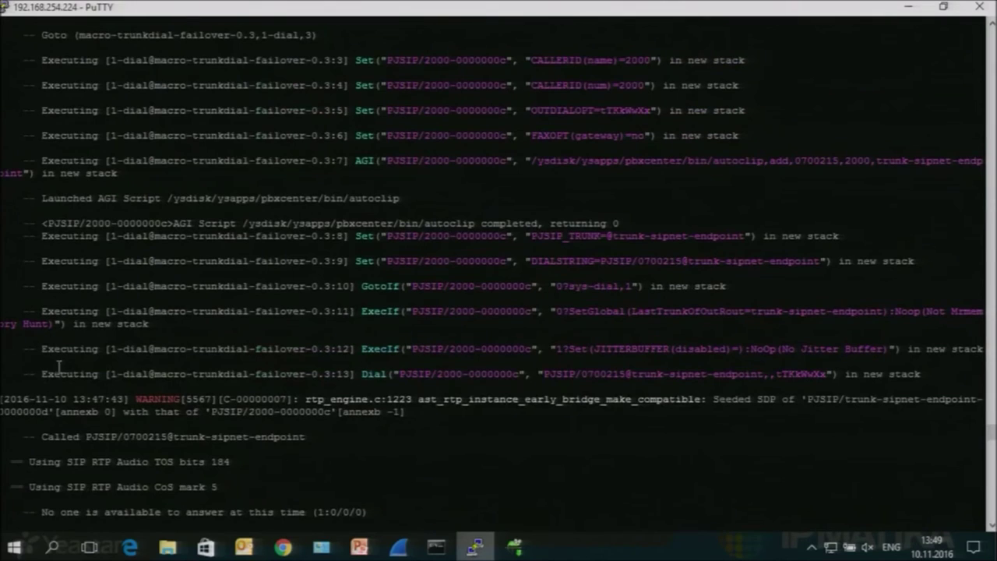
{"action": "left_click_drag", "start_coordinate": [43, 374], "coordinate": [703, 374]}
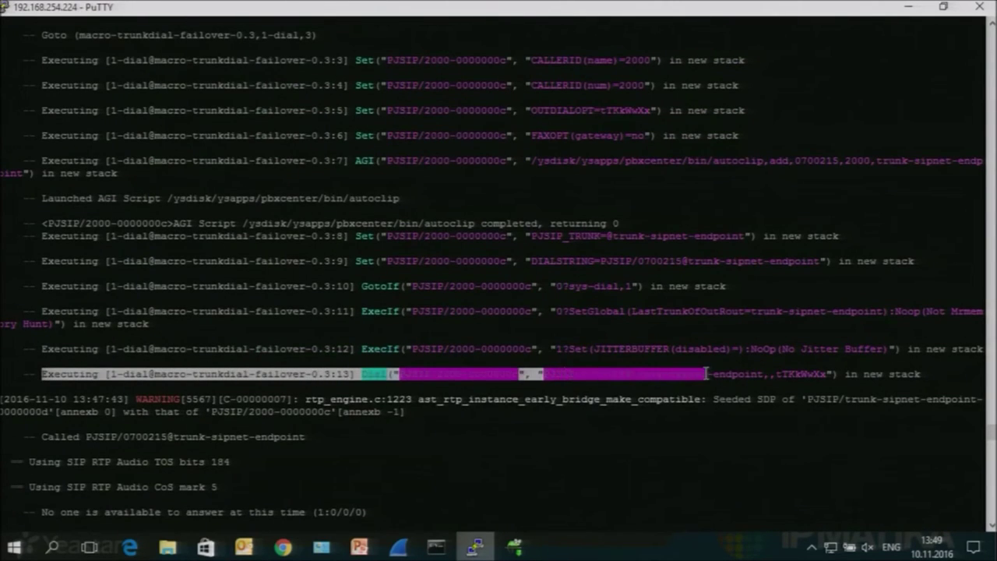
{"action": "left_click", "coordinate": [706, 374]}
{"action": "left_click_drag", "start_coordinate": [545, 374], "coordinate": [567, 374]}
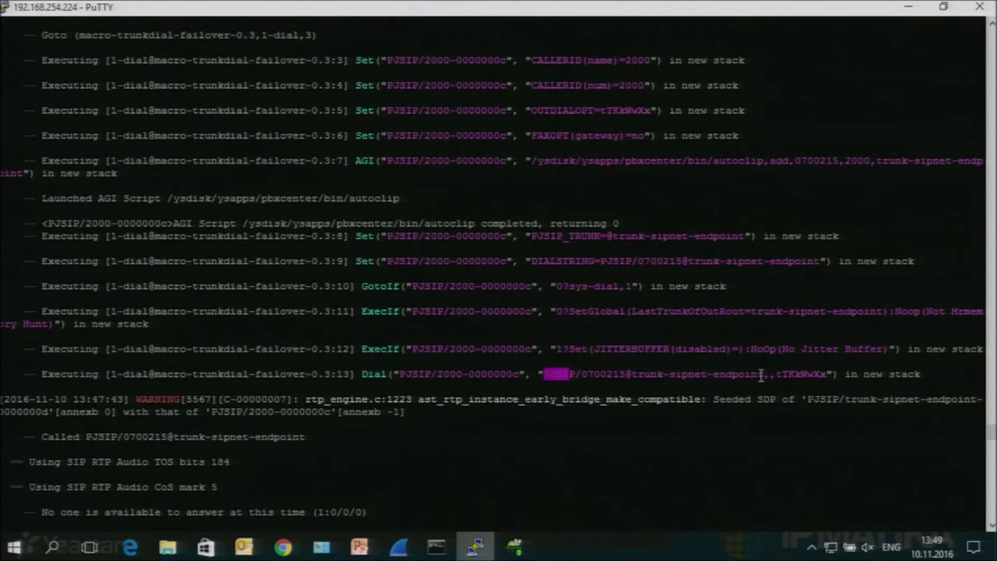
{"action": "left_click_drag", "start_coordinate": [626, 374], "coordinate": [585, 374]}
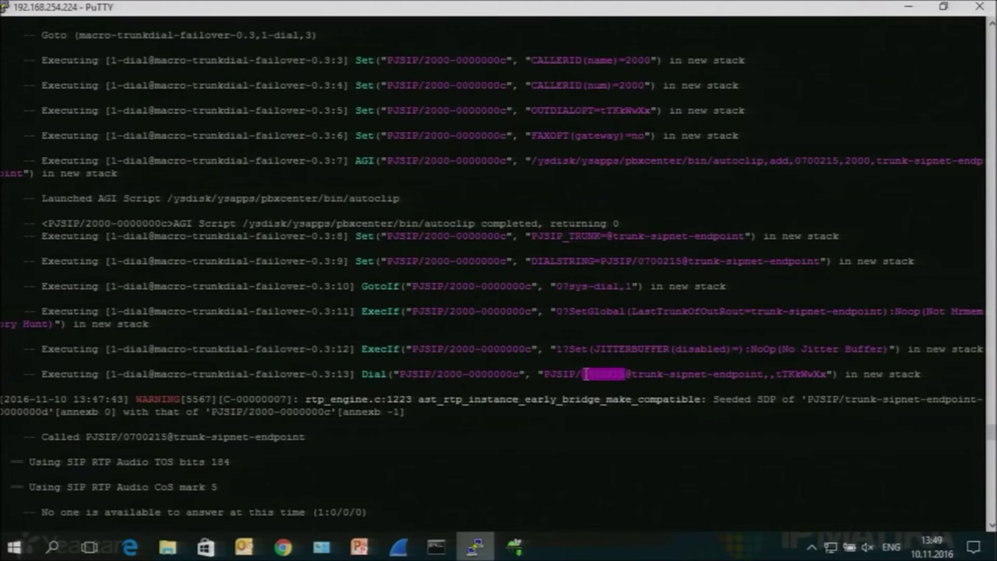
{"action": "left_click", "coordinate": [627, 395]}
{"action": "scroll", "coordinate": [624, 374], "scroll_direction": "down", "scroll_amount": 15}
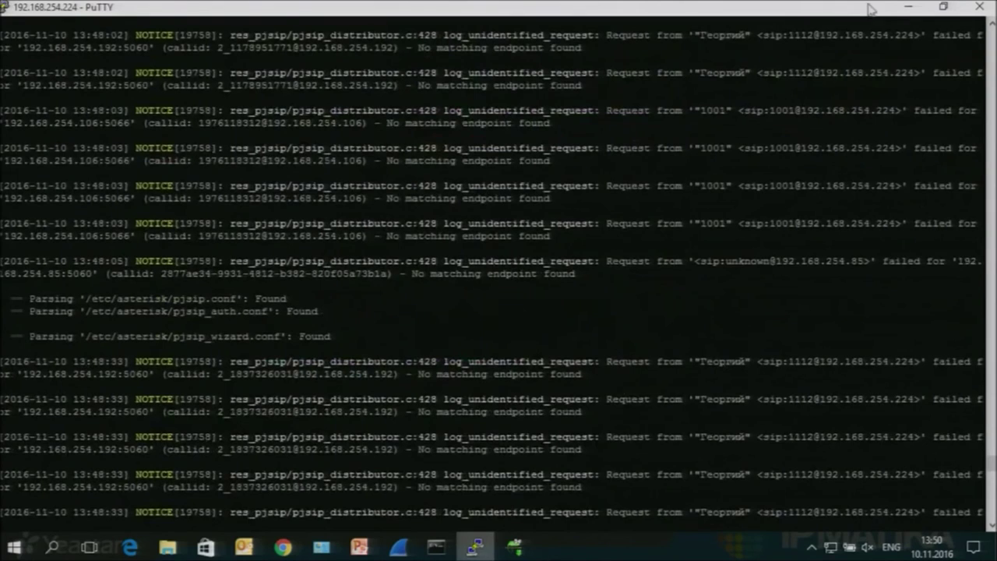
{"action": "left_click", "coordinate": [908, 7]}
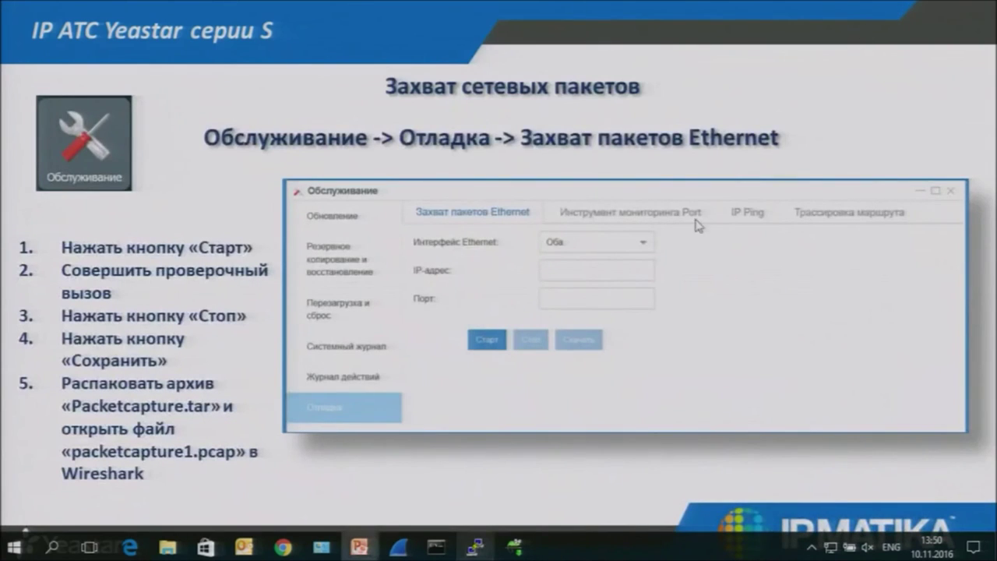
Show the desktop and extract the packetcapture (2) archive into its own packetcapture (2) folder.
{"action": "key", "text": "super"}
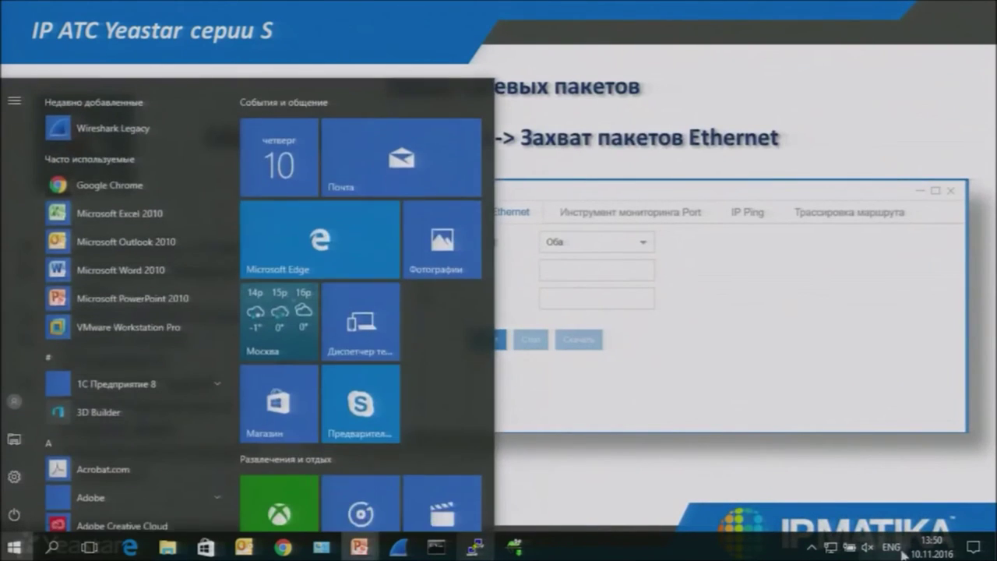
{"action": "key", "text": "Escape"}
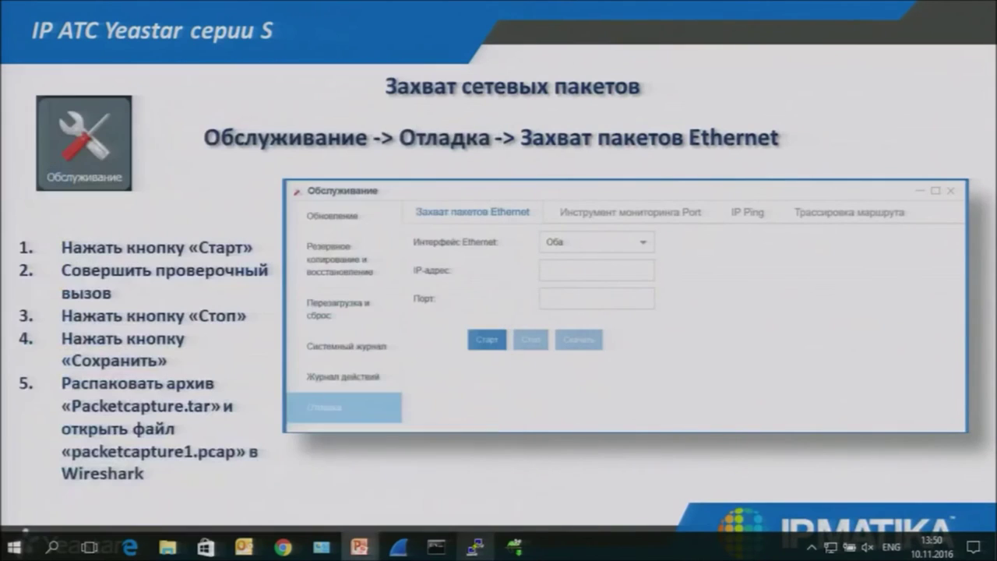
{"action": "left_click", "coordinate": [993, 549]}
{"action": "left_click", "coordinate": [663, 472]}
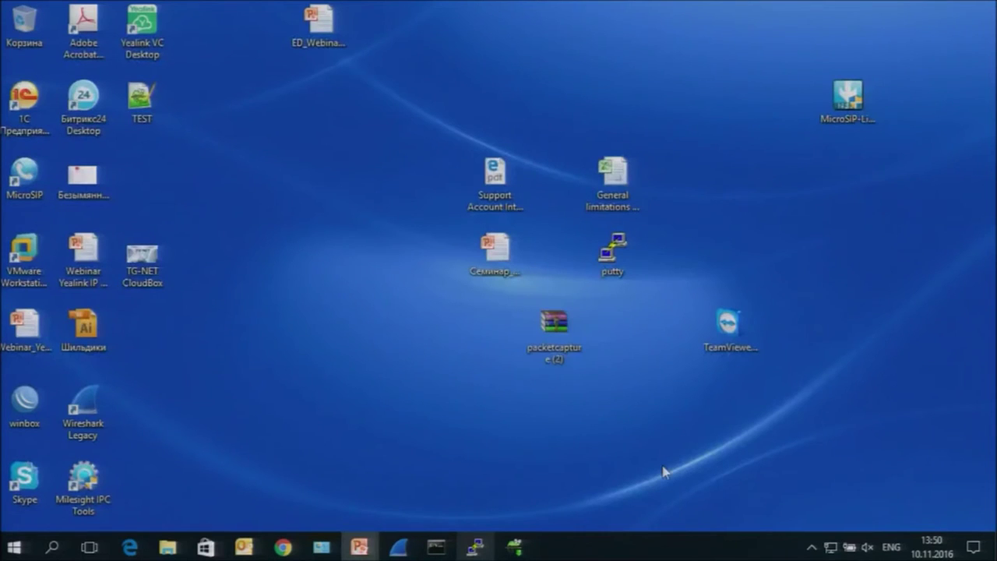
{"action": "right_click", "coordinate": [557, 348]}
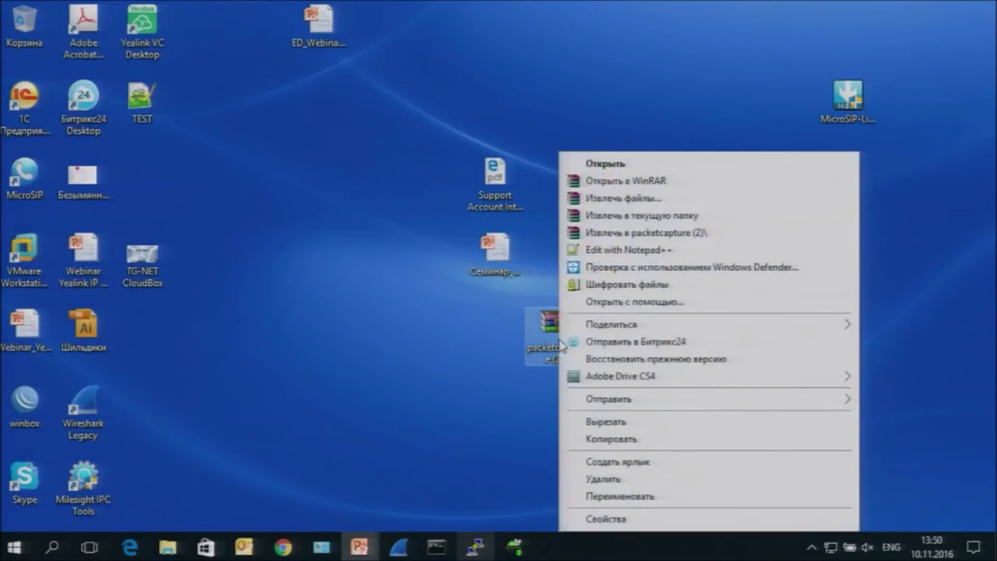
{"action": "left_click", "coordinate": [644, 233]}
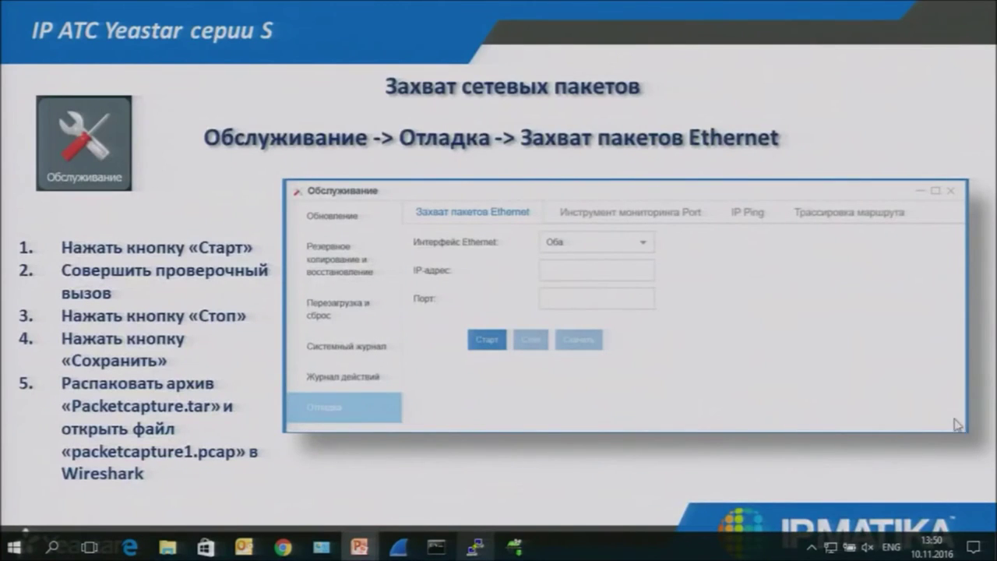
Open packetcapture1 from the extracted packetcapture (2) folder on the desktop in Wireshark and maximise the capture window.
{"action": "key", "text": "super+d"}
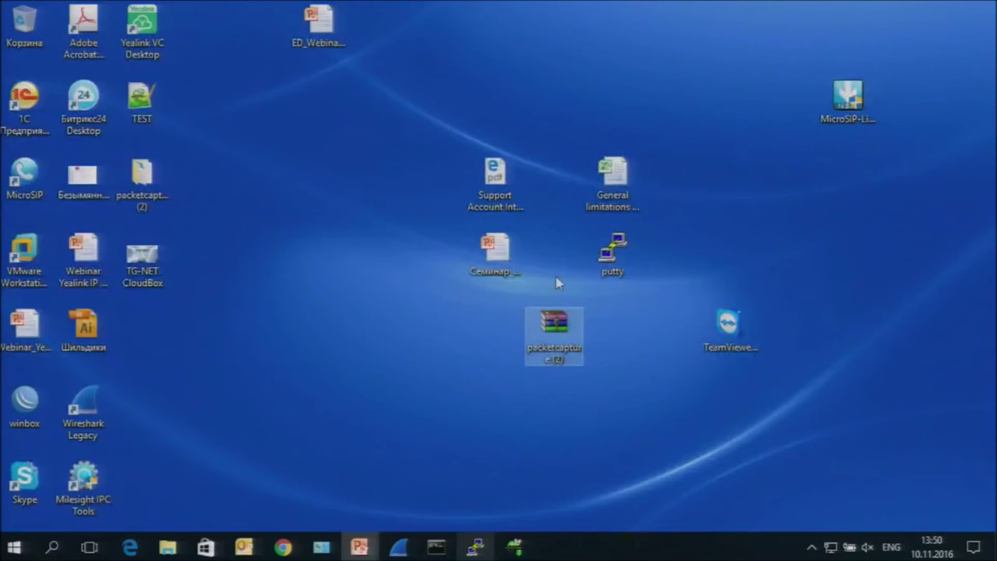
{"action": "double_click", "coordinate": [142, 177]}
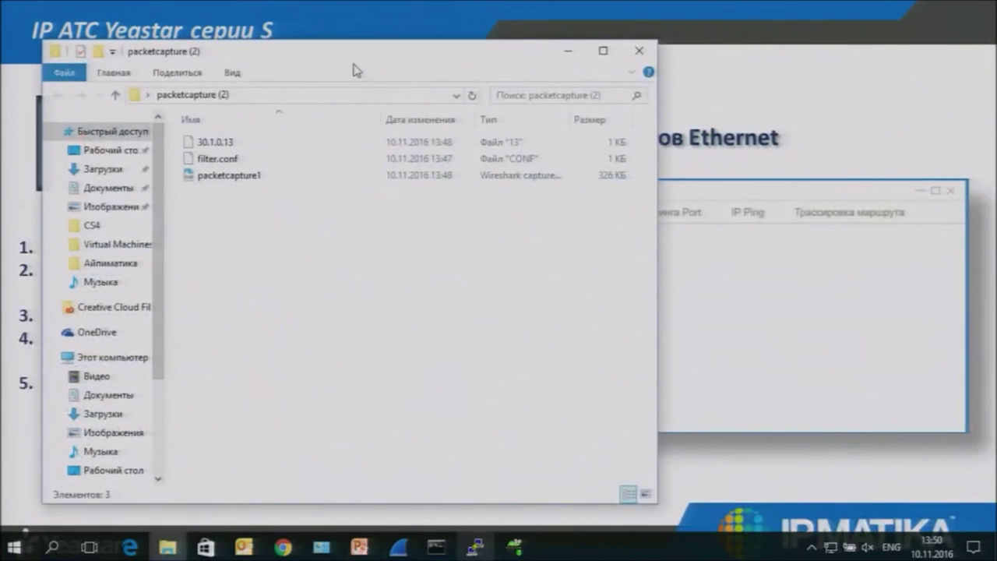
{"action": "left_click_drag", "start_coordinate": [468, 62], "coordinate": [724, 80]}
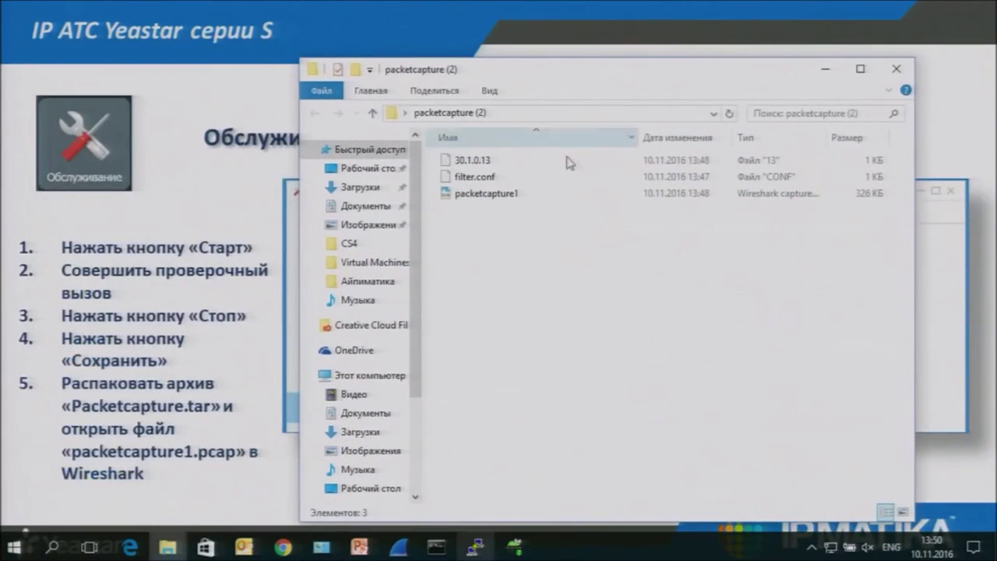
{"action": "left_click", "coordinate": [506, 201]}
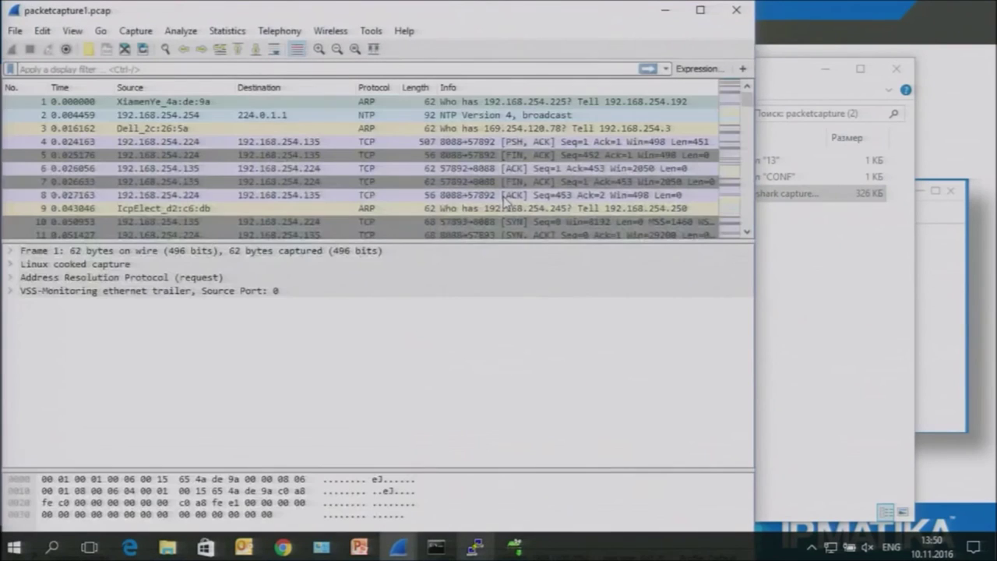
{"action": "left_click", "coordinate": [700, 10]}
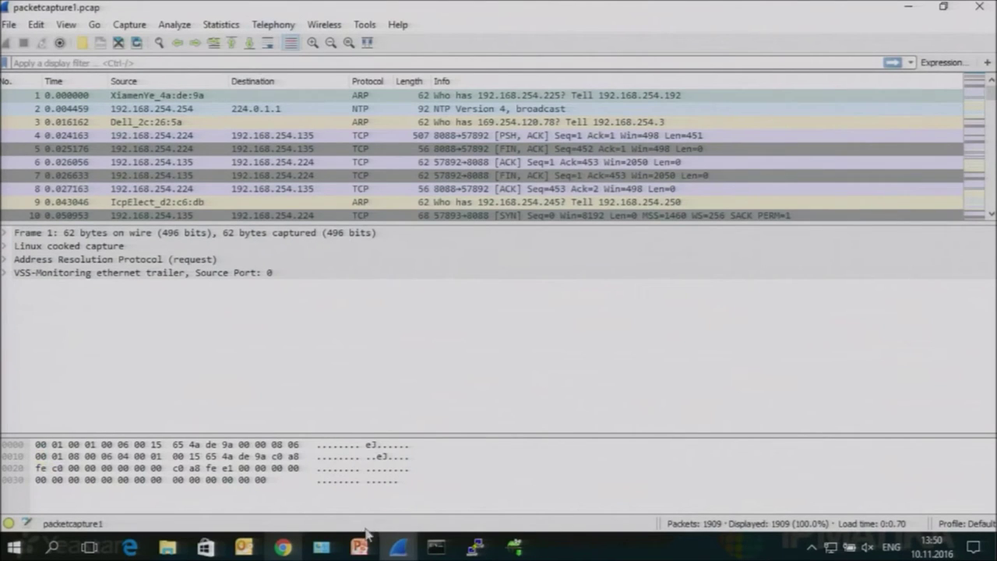
Switch to the PowerPoint slide show and advance to the slide on network packet analysis.
{"action": "mouse_move", "coordinate": [362, 542]}
{"action": "left_click", "coordinate": [421, 442]}
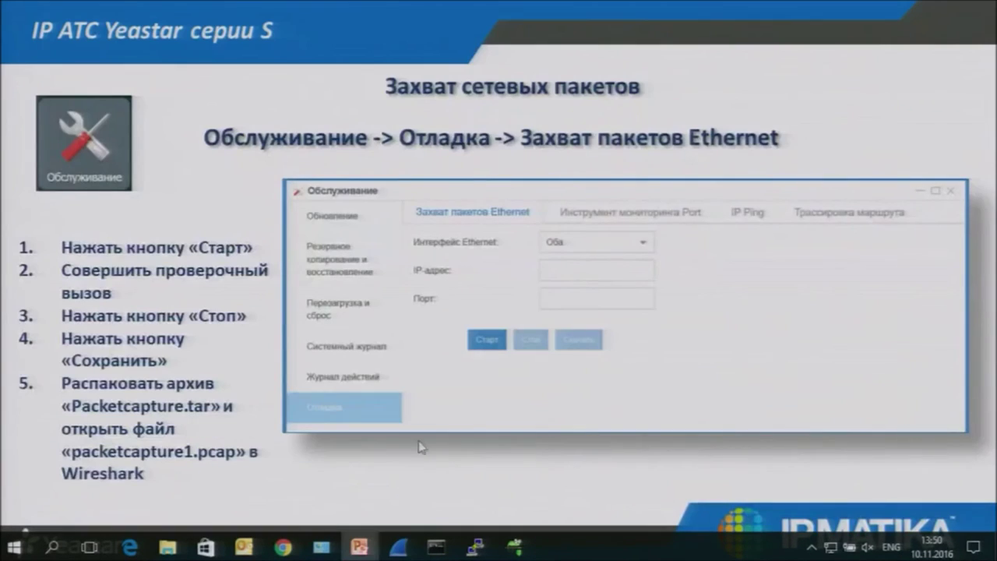
{"action": "left_click", "coordinate": [462, 346]}
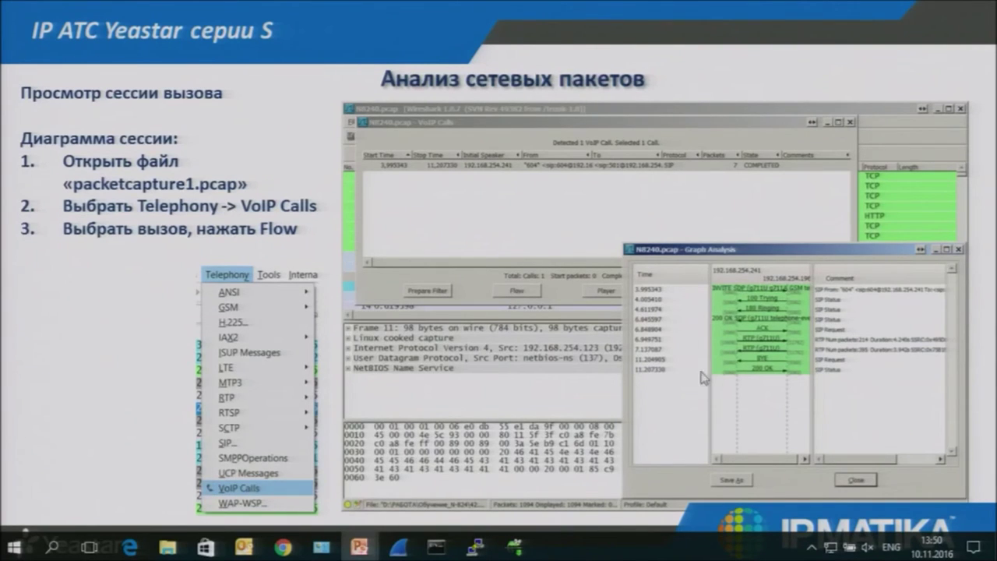
Return to packetcapture1.pcap in Wireshark and open its list of SIP flows.
{"action": "key", "text": "super"}
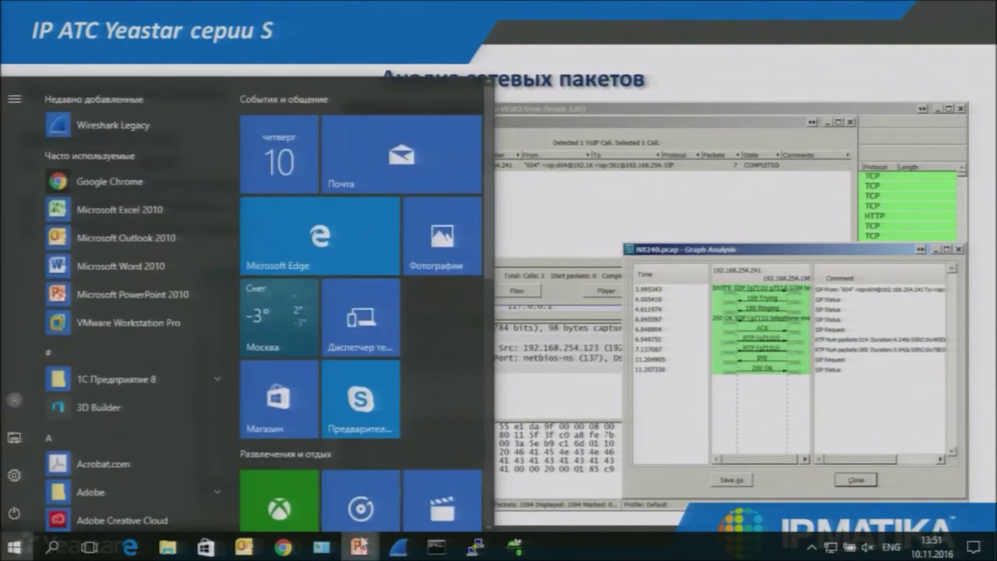
{"action": "mouse_move", "coordinate": [398, 548]}
{"action": "left_click", "coordinate": [445, 502]}
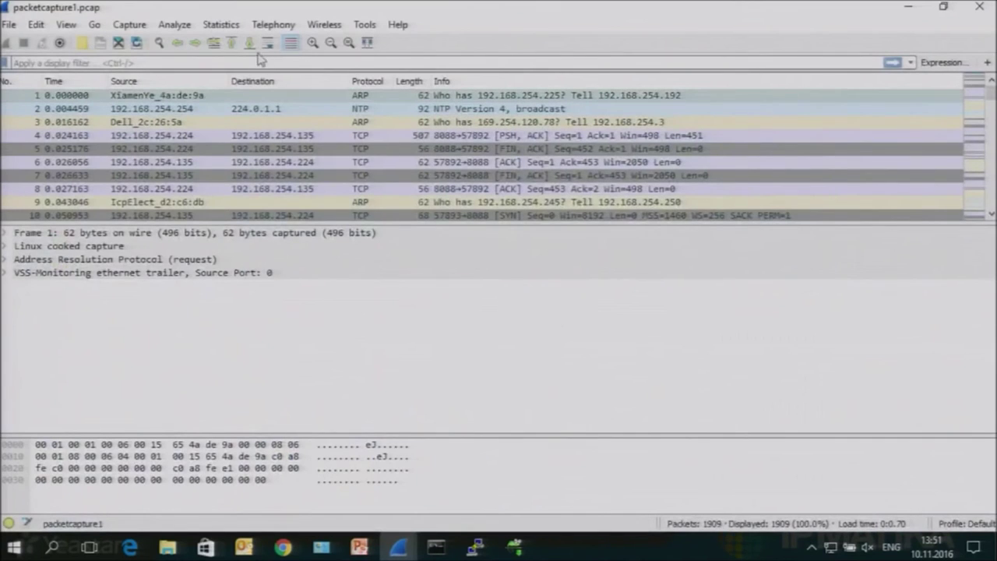
{"action": "left_click", "coordinate": [273, 24]}
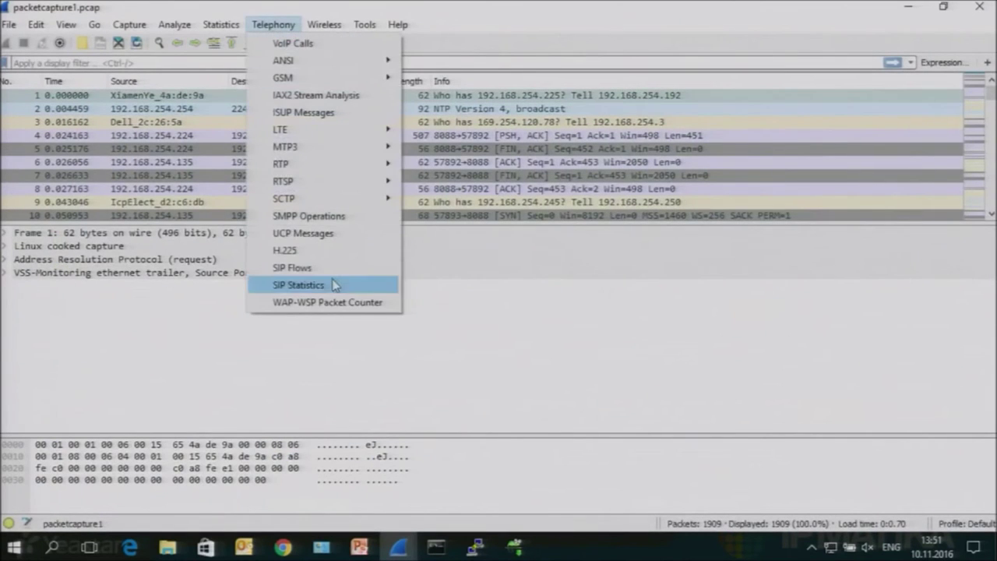
{"action": "left_click", "coordinate": [289, 30]}
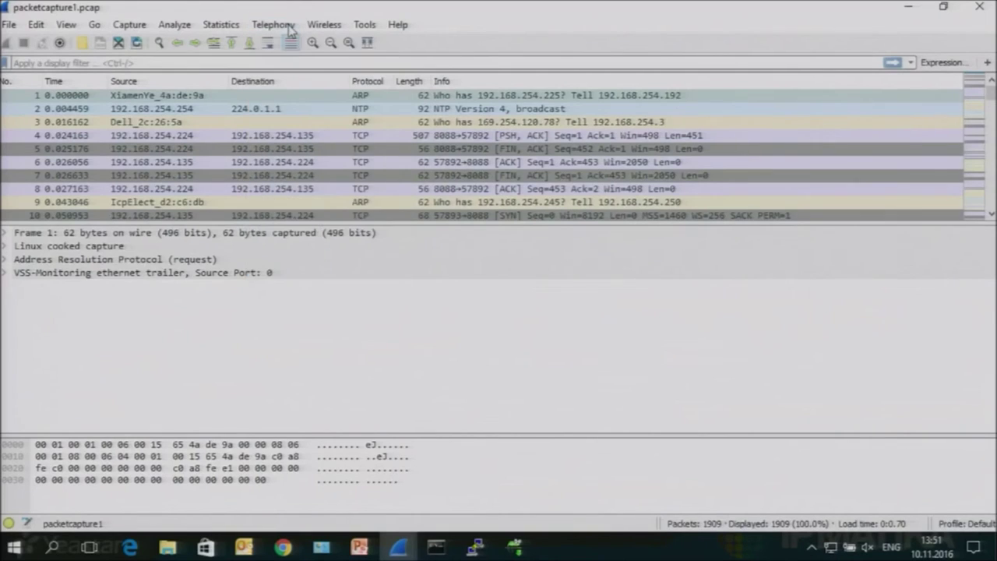
{"action": "left_click", "coordinate": [289, 28]}
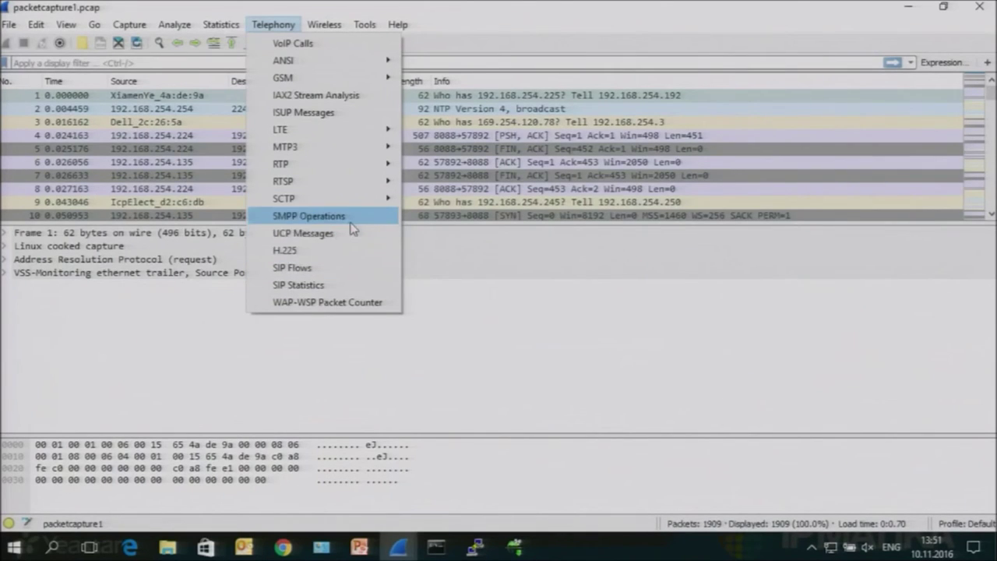
{"action": "left_click", "coordinate": [340, 277]}
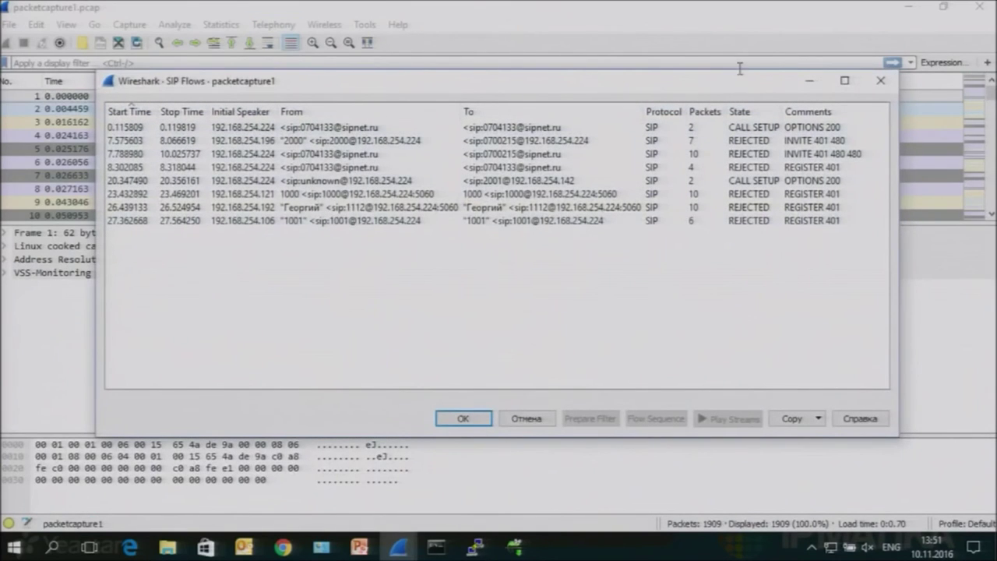
Try the SIP Flows window maximised, restore it, and reposition and widen it on both sides.
{"action": "left_click", "coordinate": [844, 81]}
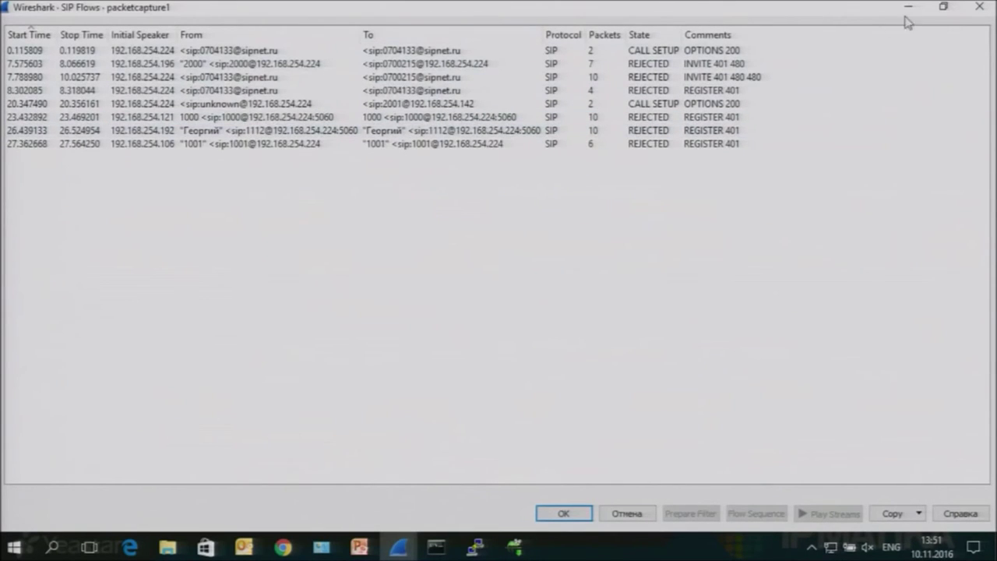
{"action": "left_click", "coordinate": [944, 6]}
{"action": "left_click_drag", "start_coordinate": [672, 84], "coordinate": [725, 97]}
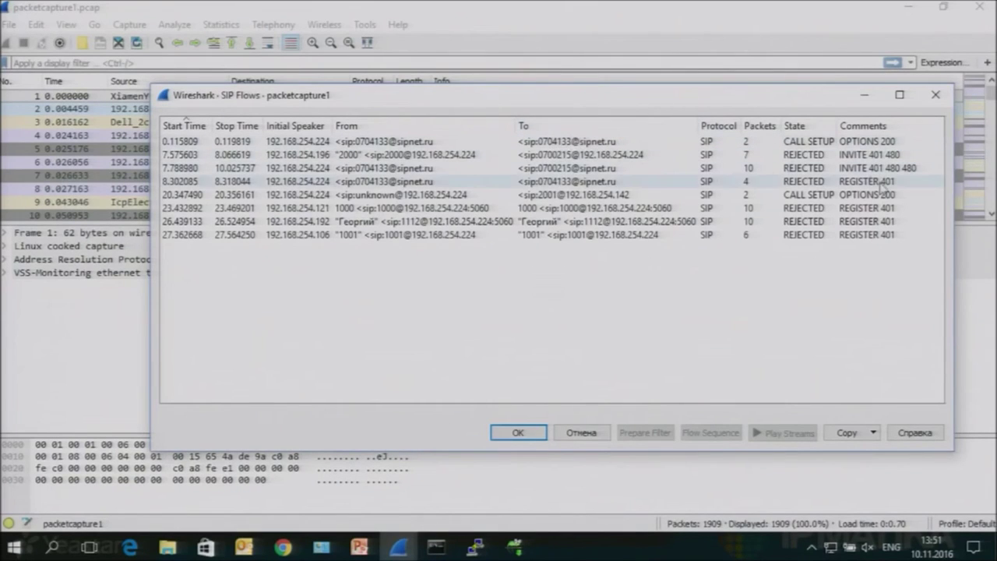
{"action": "left_click_drag", "start_coordinate": [956, 233], "coordinate": [969, 233]}
{"action": "left_click_drag", "start_coordinate": [153, 223], "coordinate": [46, 223]}
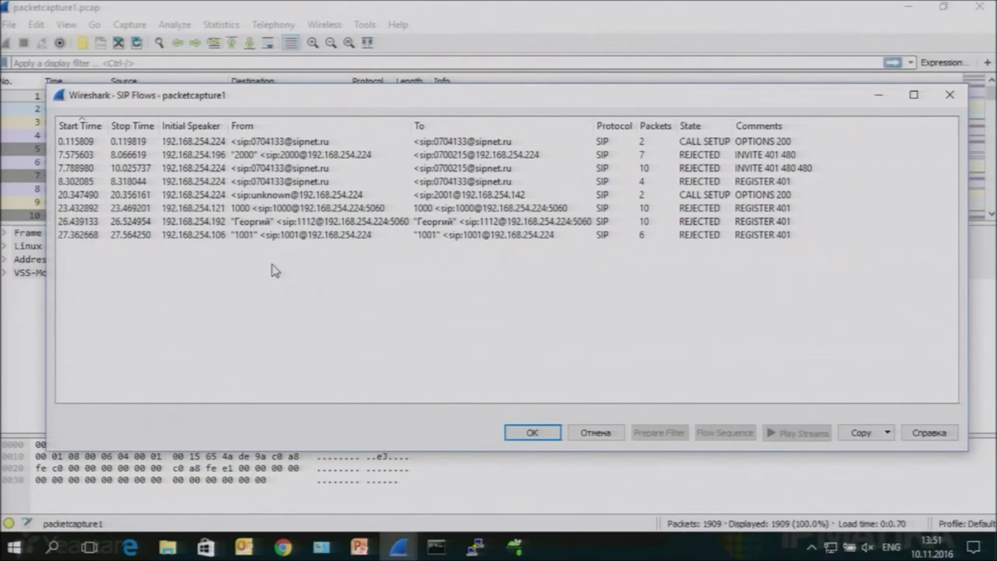
Close the SIP Flows window and the capture, and delete the extracted packetcapture (2) folder from the desktop.
{"action": "left_click", "coordinate": [950, 94]}
{"action": "left_click", "coordinate": [983, 8]}
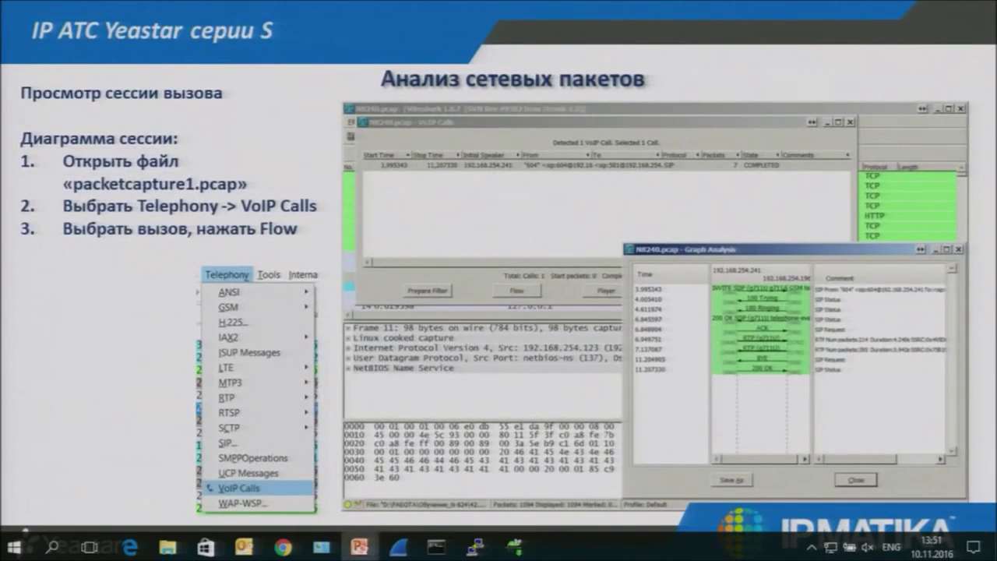
{"action": "left_click", "coordinate": [995, 548]}
{"action": "left_click", "coordinate": [692, 469]}
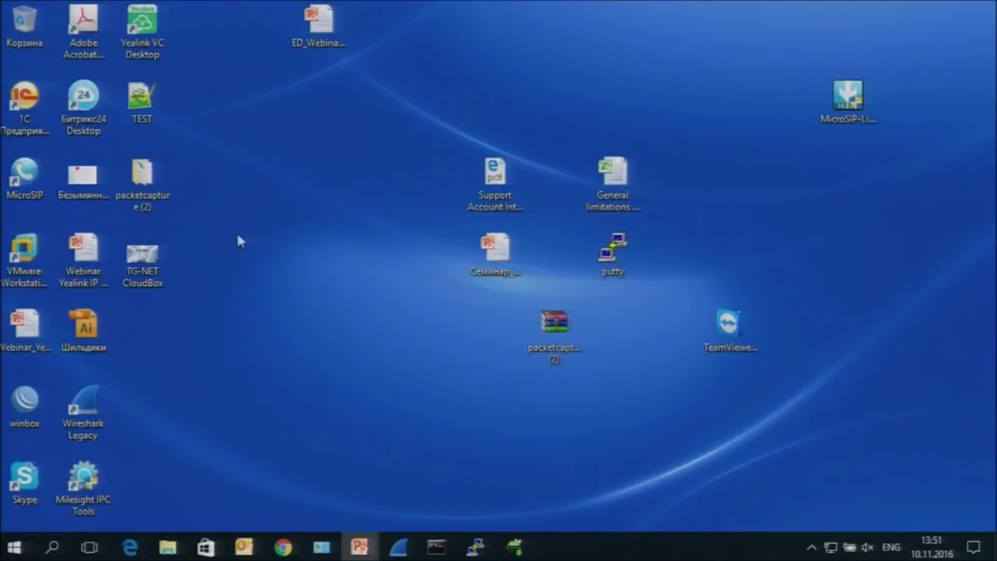
{"action": "left_click", "coordinate": [142, 176]}
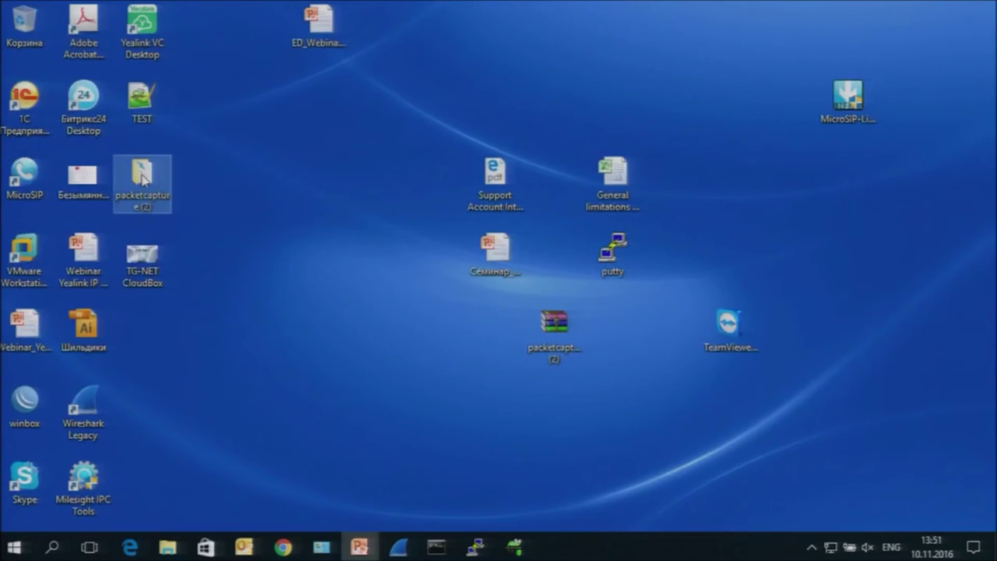
{"action": "key", "text": "Delete"}
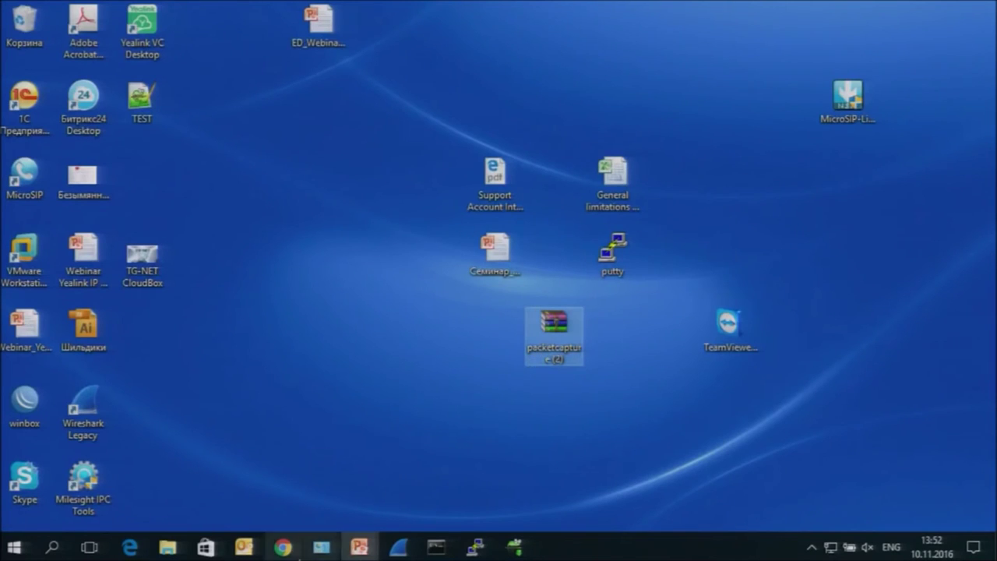
Switch to Chrome, request the folder location of the downloaded packetcapture (2).tar and minimise the browser.
{"action": "left_click", "coordinate": [289, 552]}
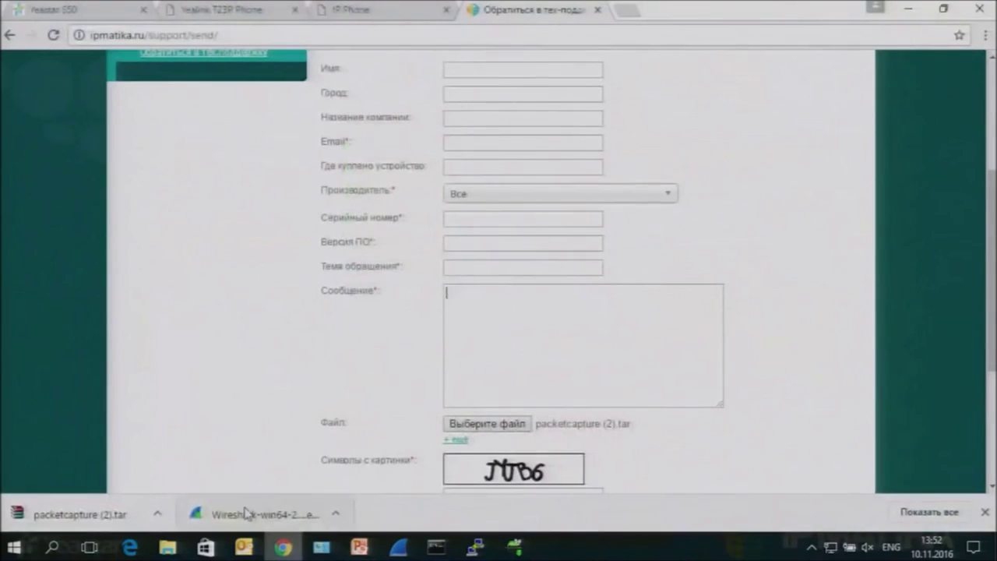
{"action": "left_click", "coordinate": [159, 515]}
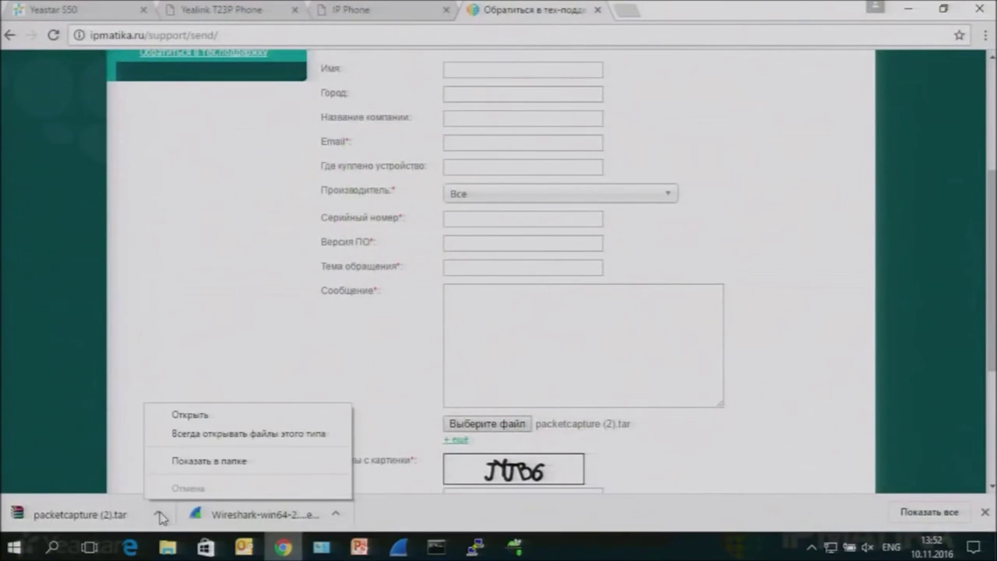
{"action": "left_click", "coordinate": [209, 461]}
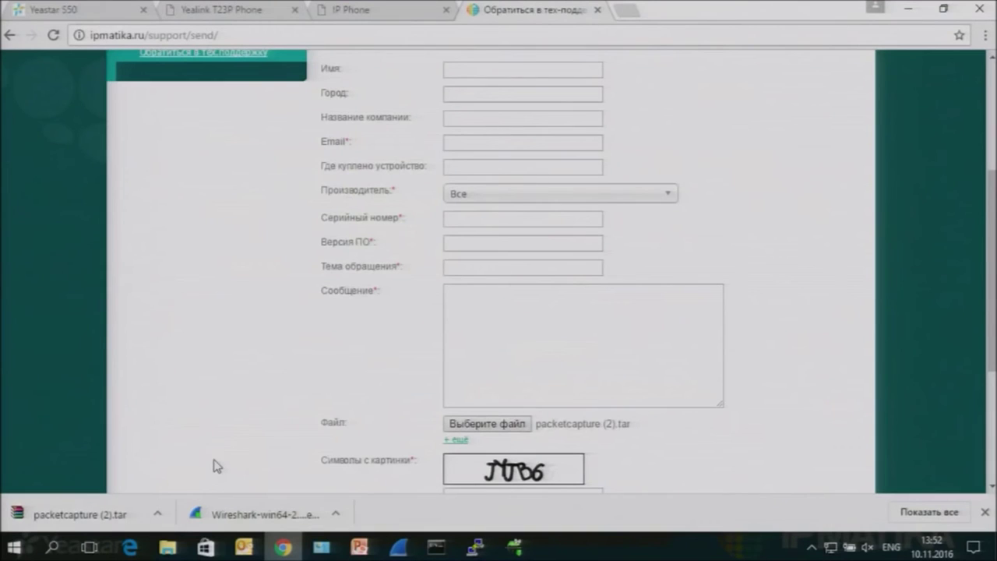
{"action": "left_click", "coordinate": [907, 11]}
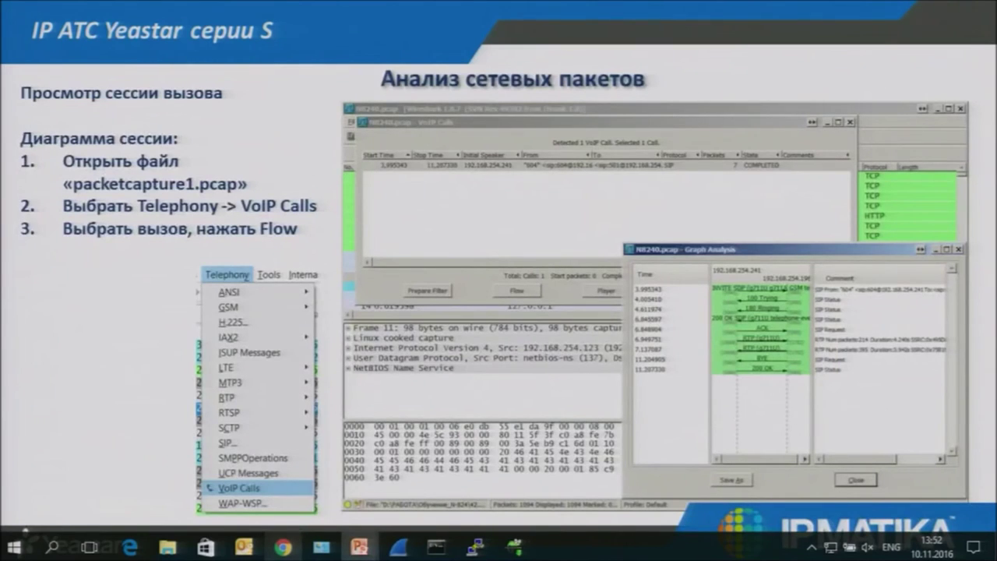
Extract the packetcapture (2) archive on the desktop into its own packetcapture (2) folder again.
{"action": "key", "text": "super+d"}
{"action": "right_click", "coordinate": [568, 337]}
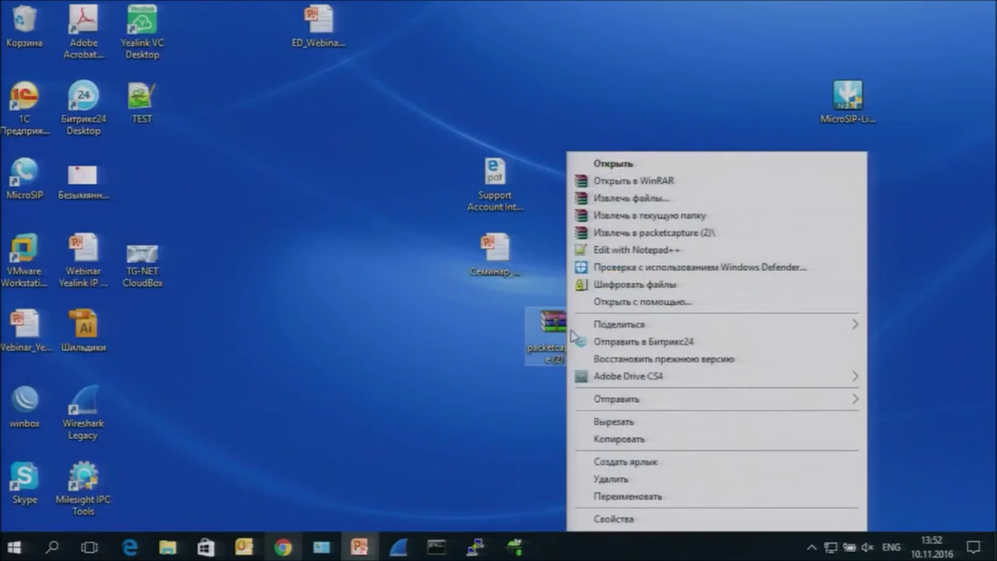
{"action": "key", "text": "super+d"}
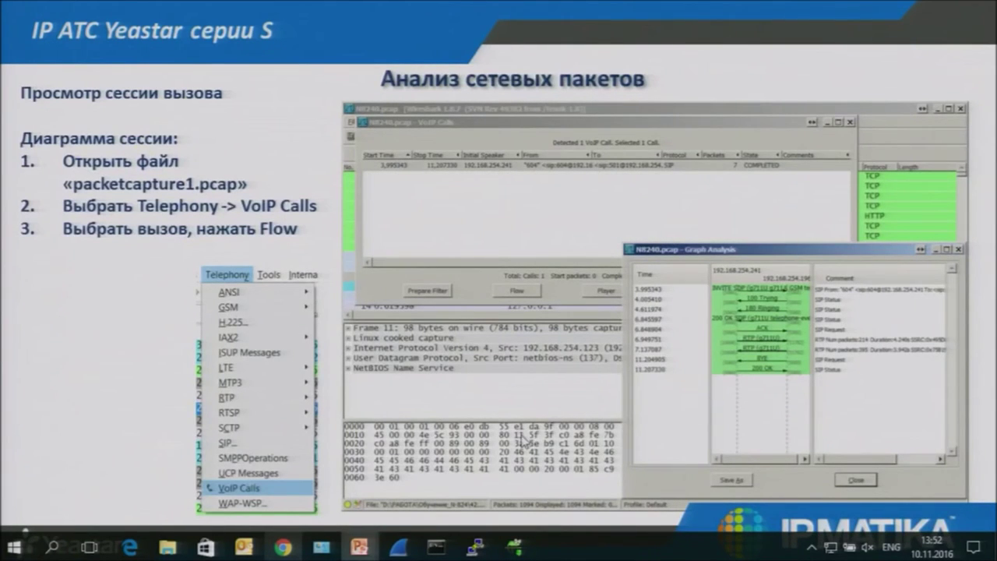
{"action": "key", "text": "super+d"}
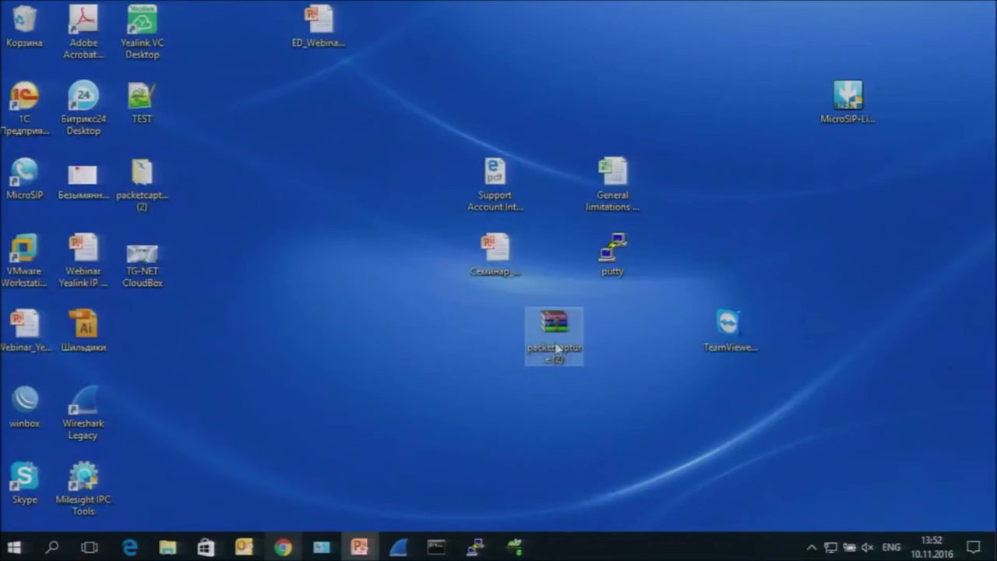
Open packetcapture1 from the newly extracted folder in Wireshark and bring up its SIP Flows window.
{"action": "double_click", "coordinate": [142, 184]}
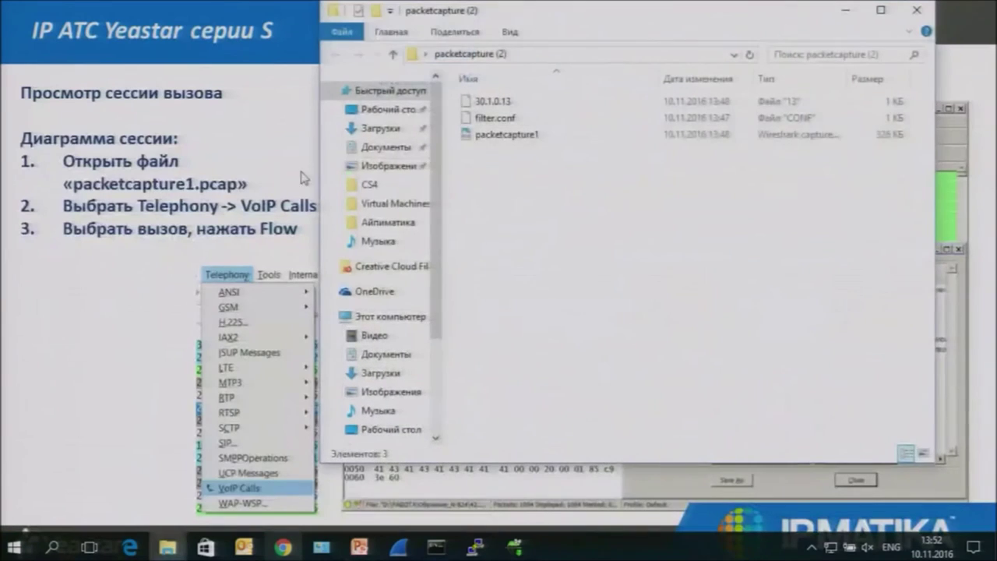
{"action": "double_click", "coordinate": [505, 139]}
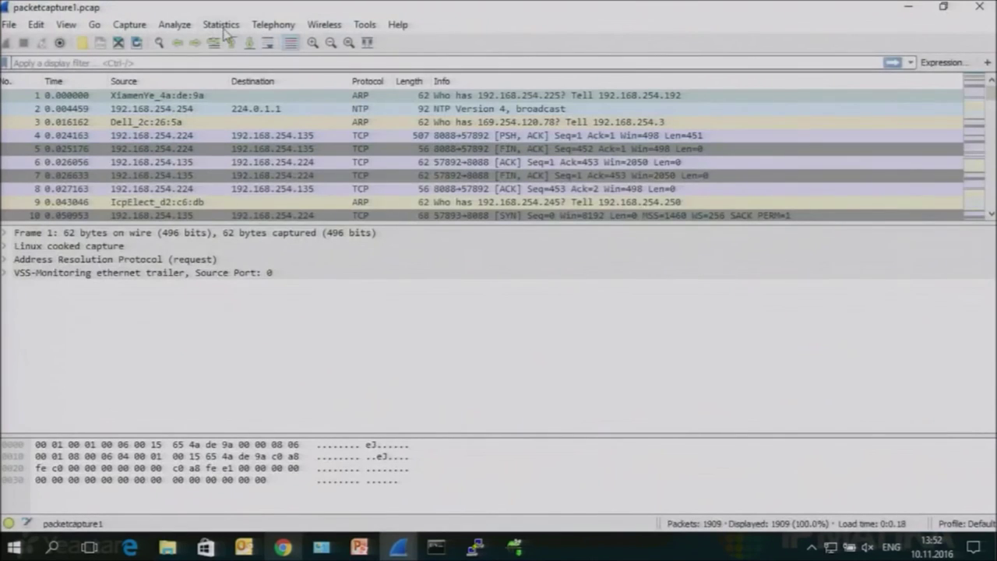
{"action": "left_click", "coordinate": [275, 25]}
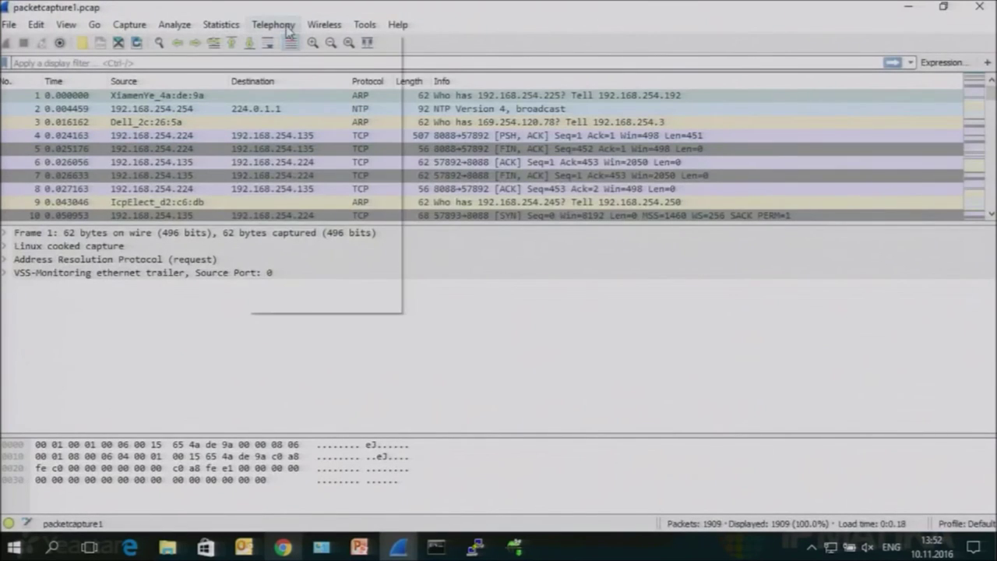
{"action": "left_click", "coordinate": [334, 269]}
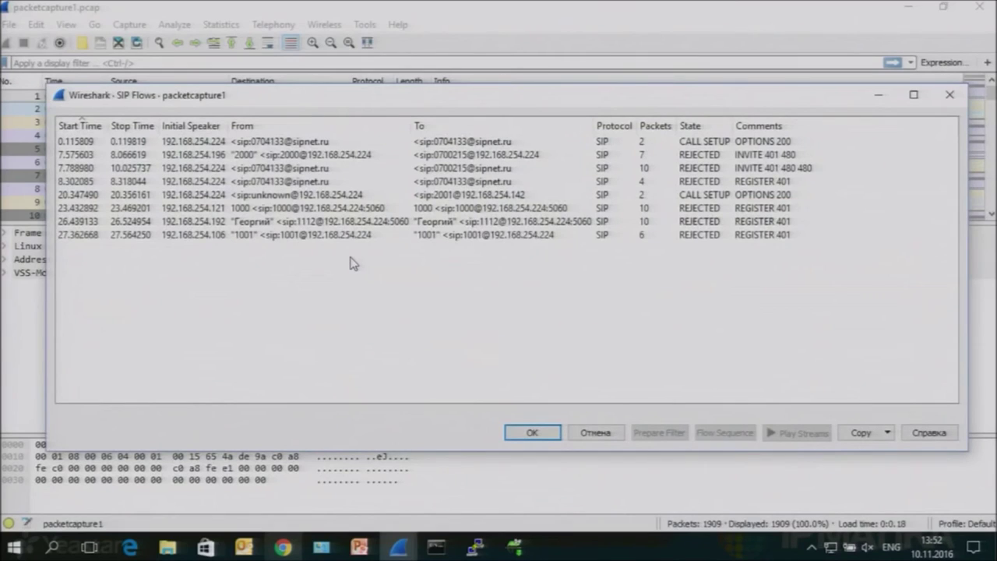
Maximise the SIP Flows window and examine the first OPTIONS flow, extension 2000's INVITE flow and the trunk's REGISTER flow.
{"action": "left_click", "coordinate": [320, 145]}
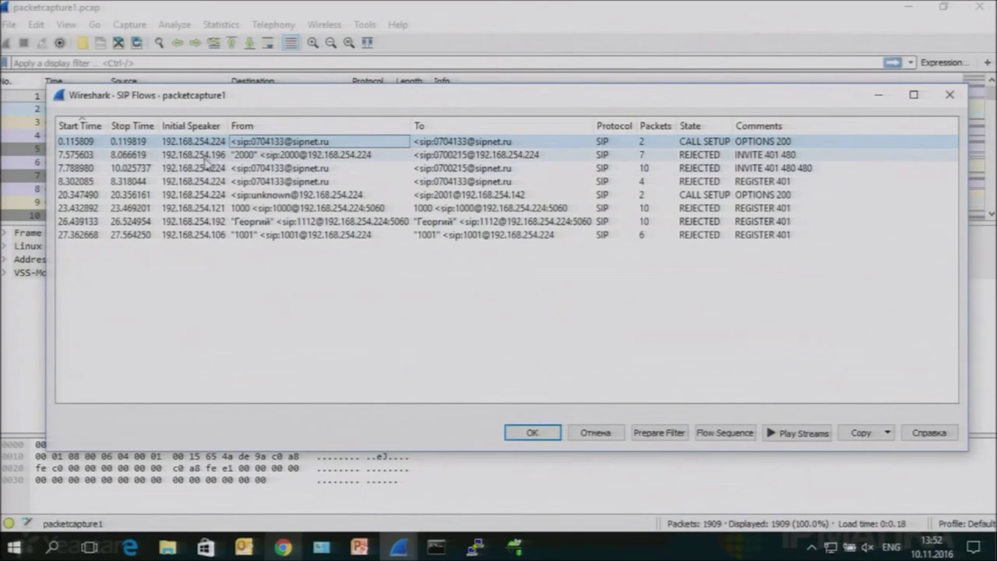
{"action": "left_click", "coordinate": [913, 95]}
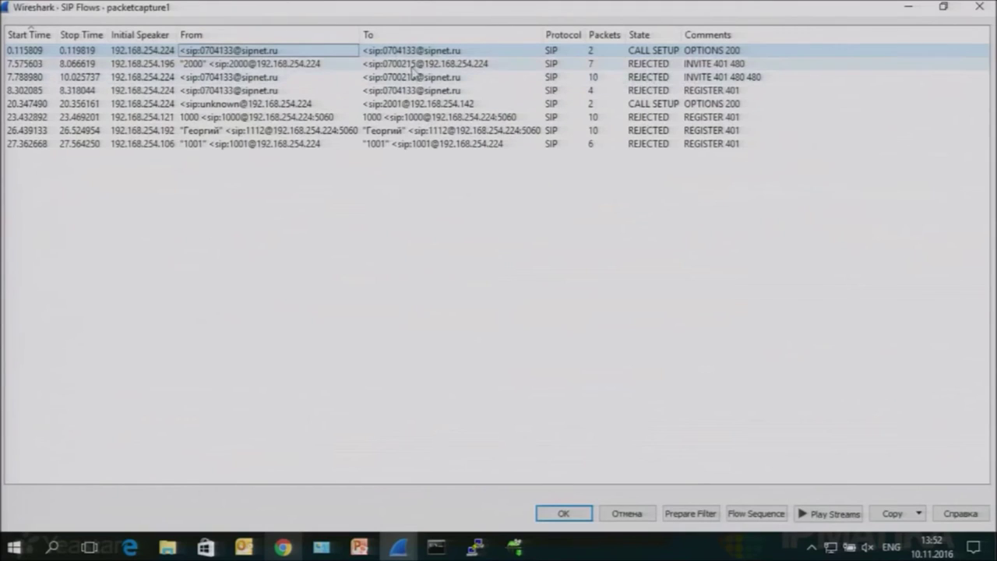
{"action": "left_click", "coordinate": [306, 66]}
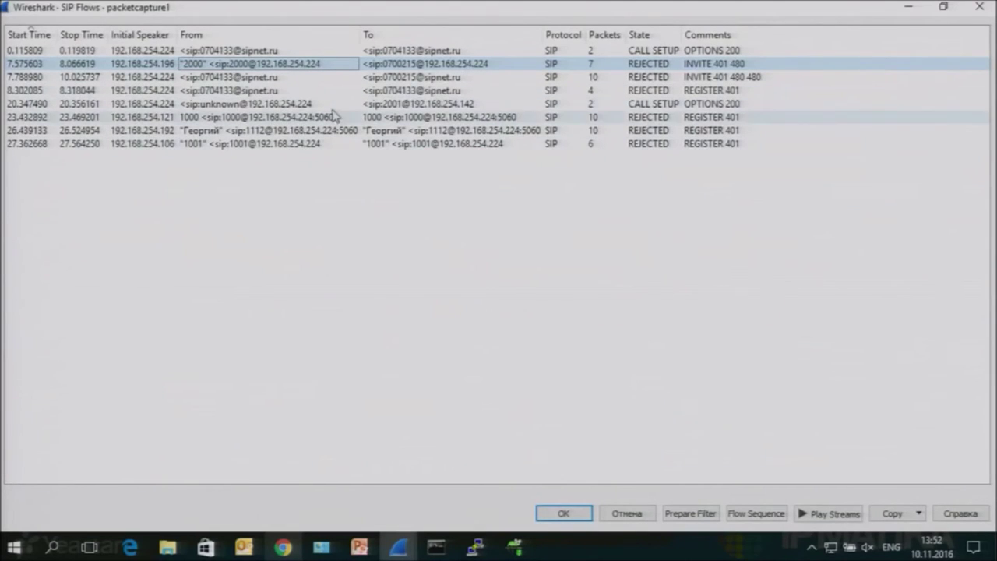
{"action": "left_click", "coordinate": [315, 92]}
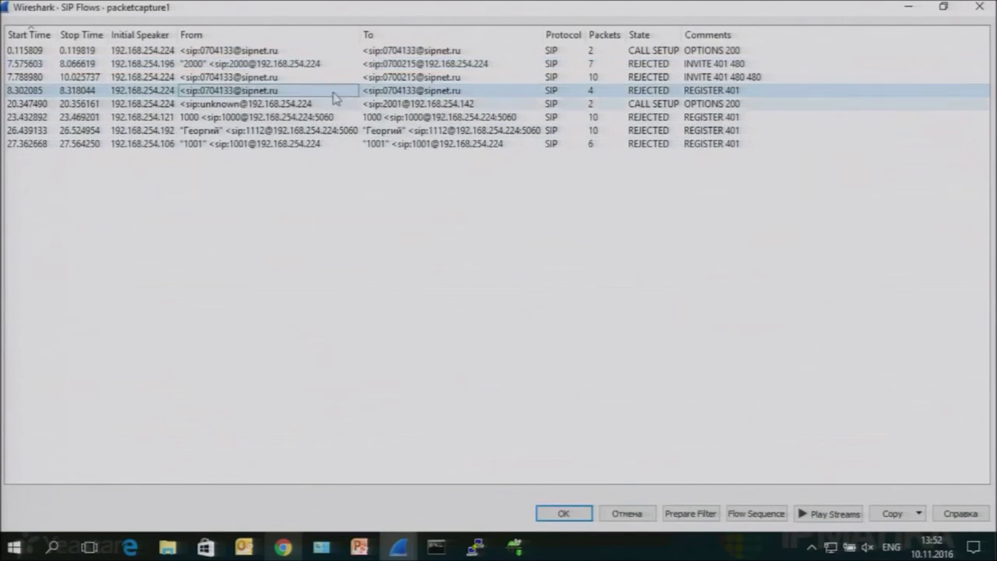
Widen the Initial Speaker column in the SIP flow list and select the first OPTIONS flow.
{"action": "left_click", "coordinate": [284, 51]}
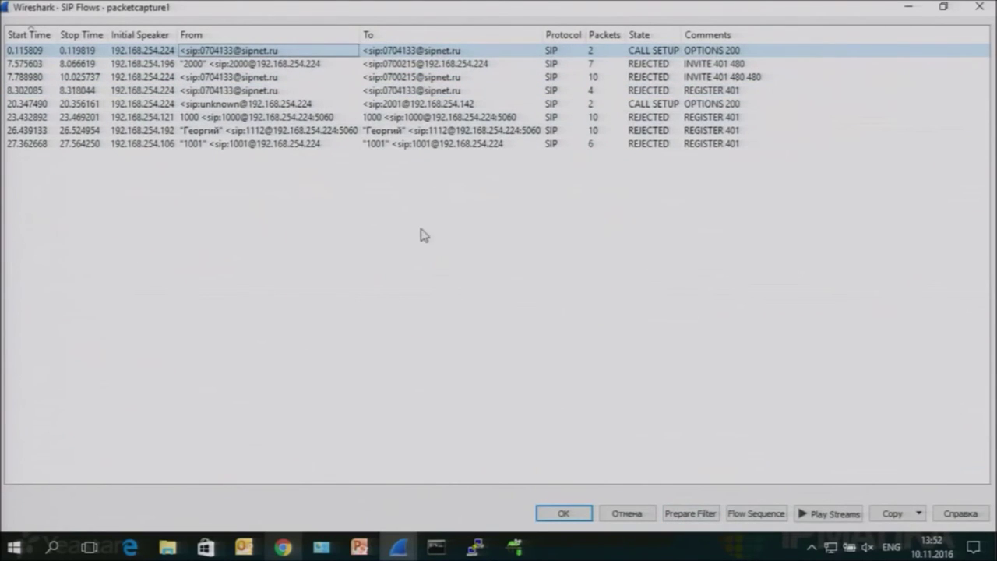
{"action": "left_click", "coordinate": [321, 67]}
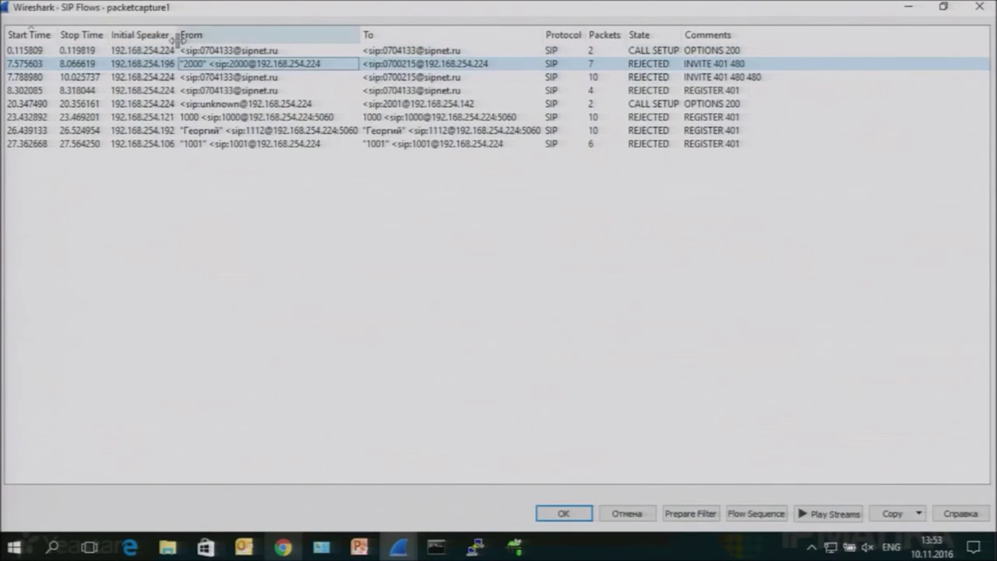
{"action": "left_click_drag", "start_coordinate": [181, 36], "coordinate": [245, 35]}
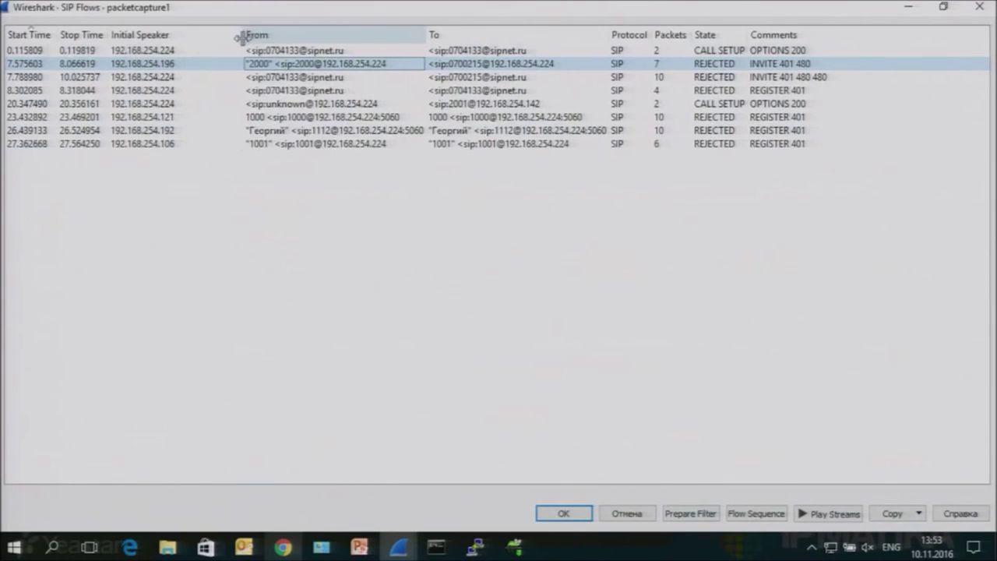
{"action": "left_click", "coordinate": [219, 51]}
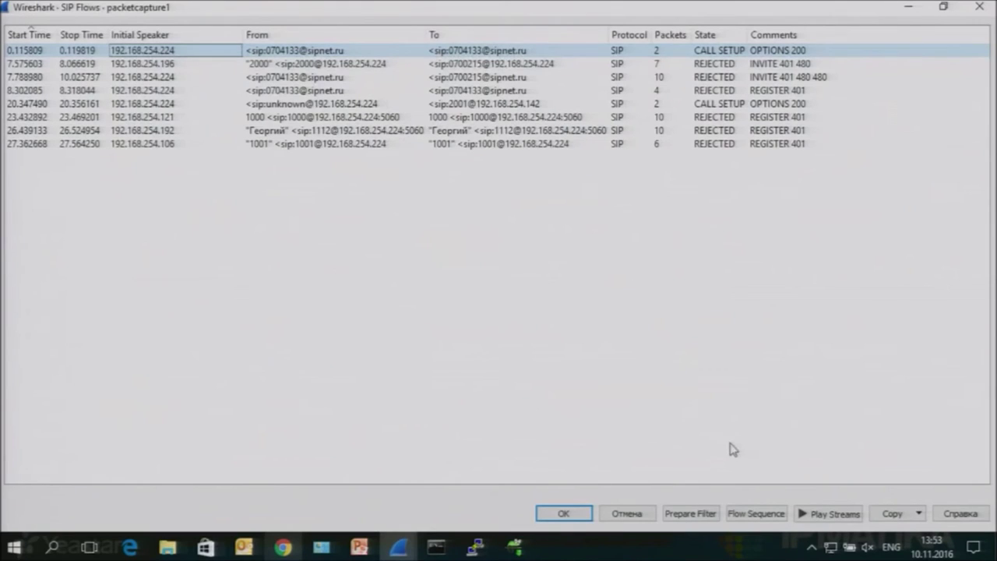
Examine the call flow diagram of the selected OPTIONS flow in a maximised window and close it.
{"action": "left_click", "coordinate": [774, 517]}
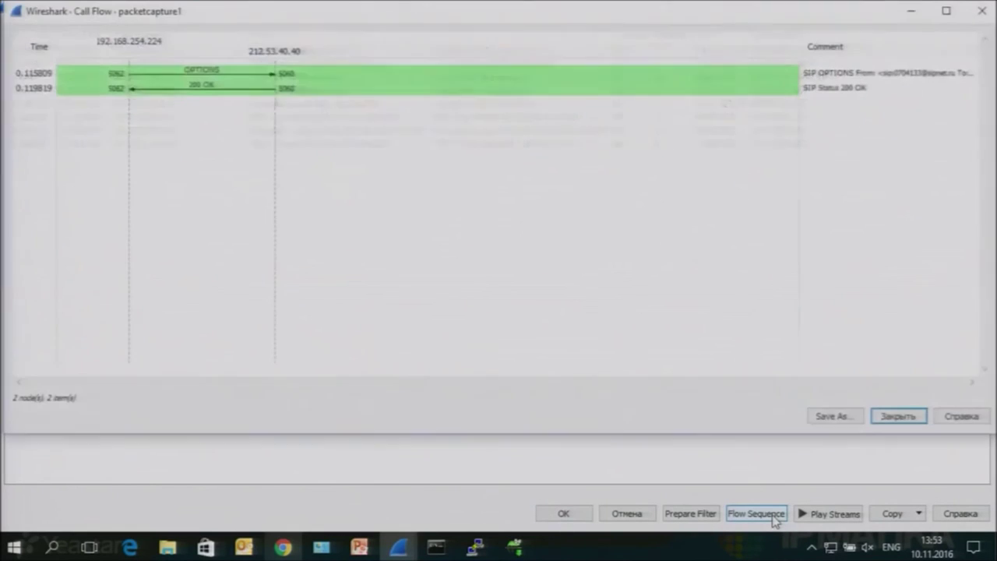
{"action": "left_click", "coordinate": [948, 10]}
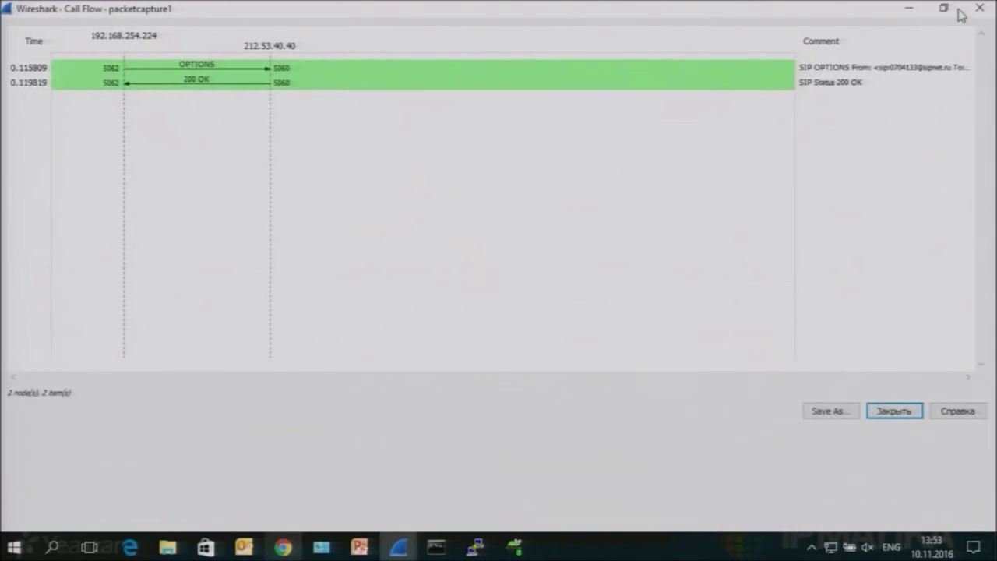
{"action": "left_click", "coordinate": [948, 10]}
{"action": "left_click", "coordinate": [980, 6]}
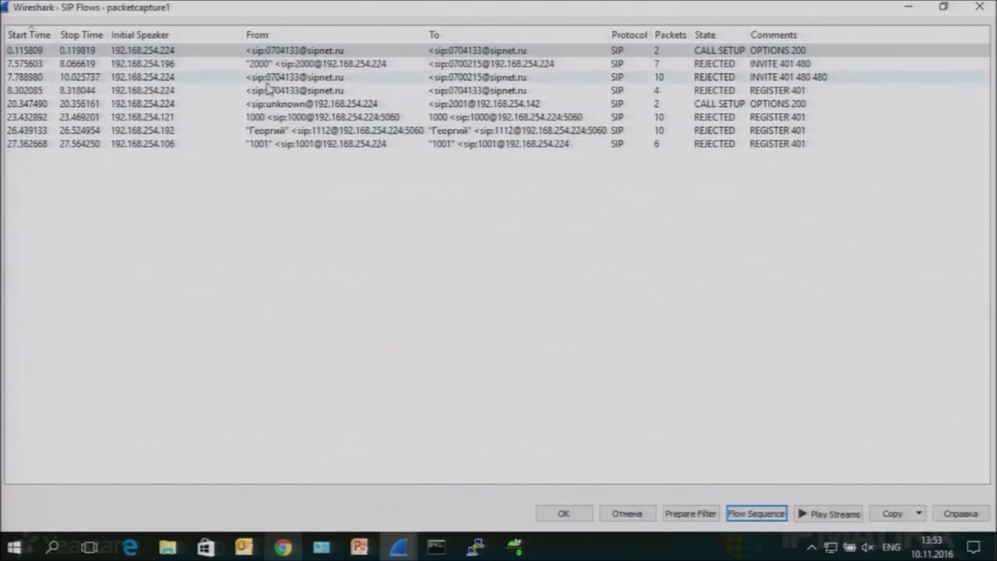
Review the remaining SIP flows and bring up the flow sequence of the trunk's outgoing INVITE flow to sipnet.ru.
{"action": "left_click", "coordinate": [426, 65]}
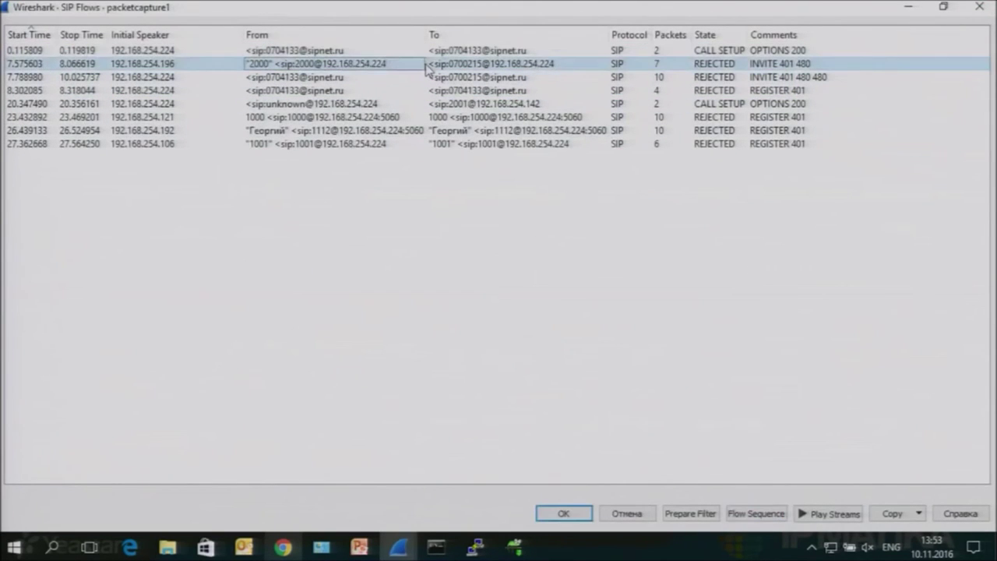
{"action": "left_click", "coordinate": [415, 105]}
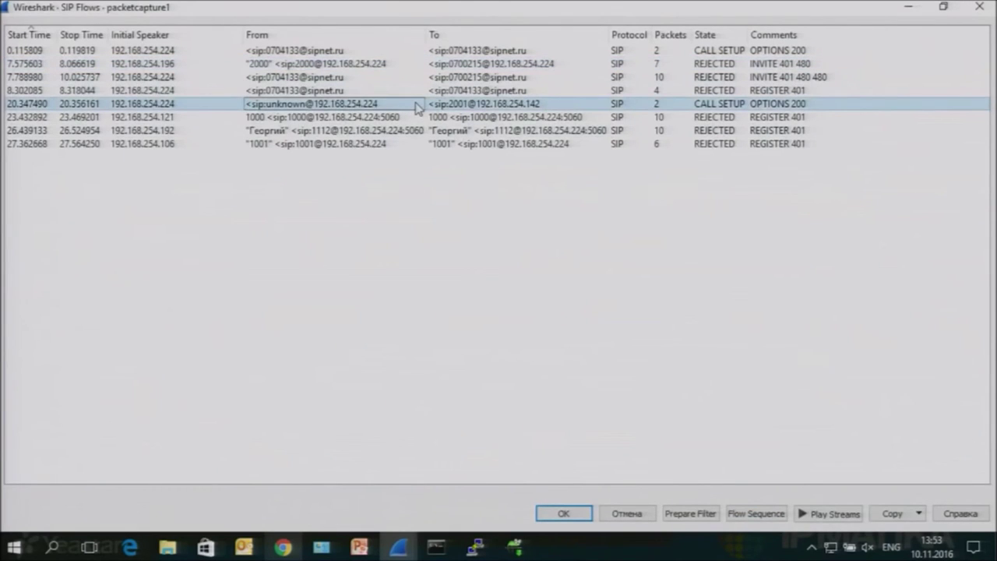
{"action": "left_click", "coordinate": [422, 93]}
{"action": "key", "text": "Down"}
{"action": "key", "text": "Down"}
{"action": "key", "text": "Down"}
{"action": "key", "text": "Down"}
{"action": "left_click", "coordinate": [429, 78]}
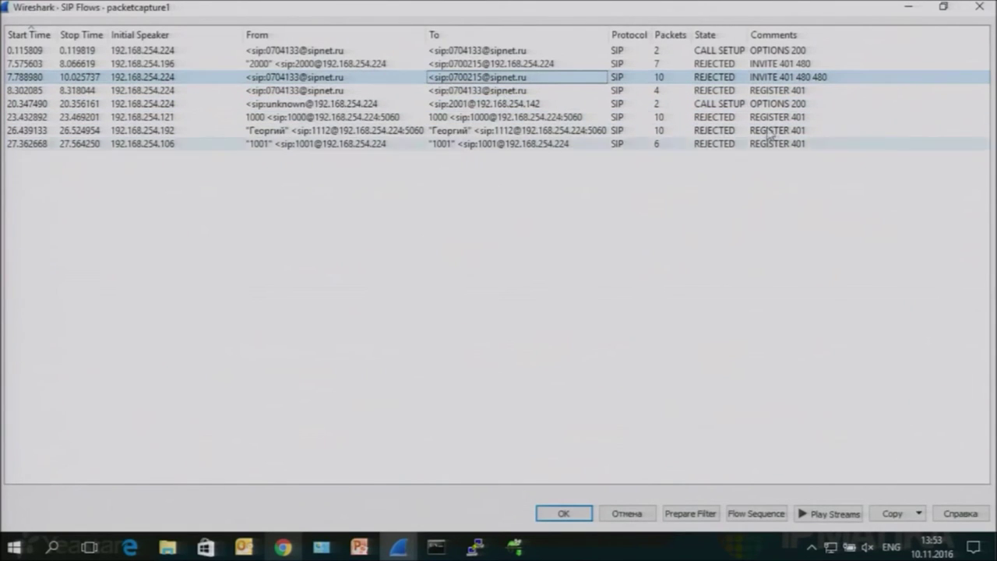
{"action": "left_click", "coordinate": [679, 516]}
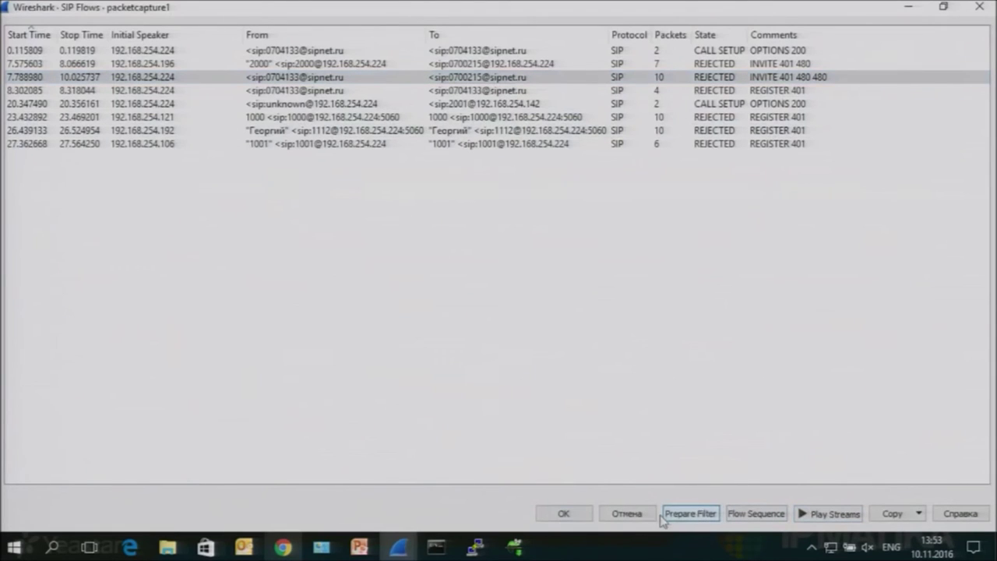
{"action": "left_click", "coordinate": [736, 514]}
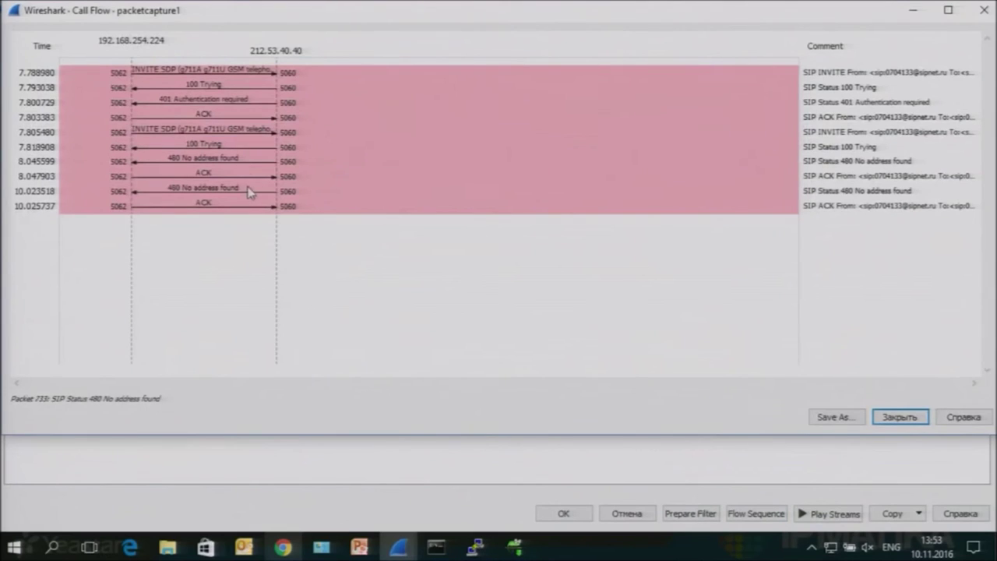
Examine the INVITE, 100 Trying, 401 Authentication required and 480 No address found messages in the call flow, and close the diagram.
{"action": "left_click", "coordinate": [217, 77]}
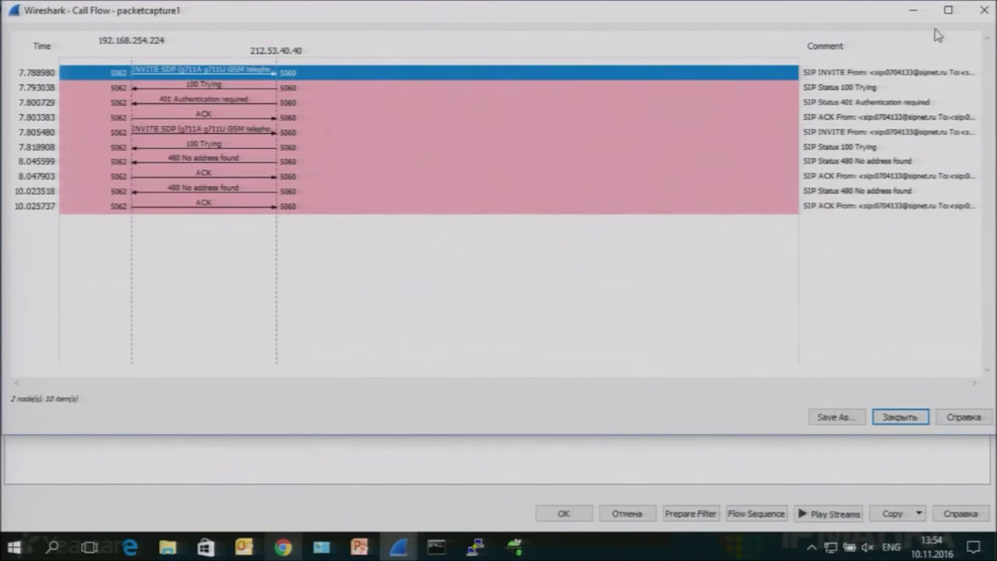
{"action": "left_click", "coordinate": [261, 89]}
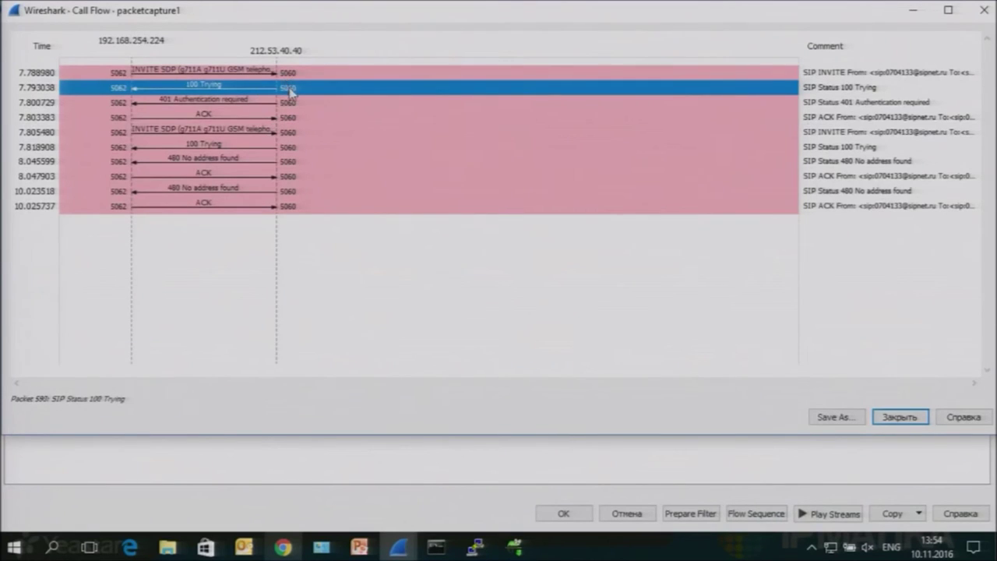
{"action": "left_click", "coordinate": [252, 103]}
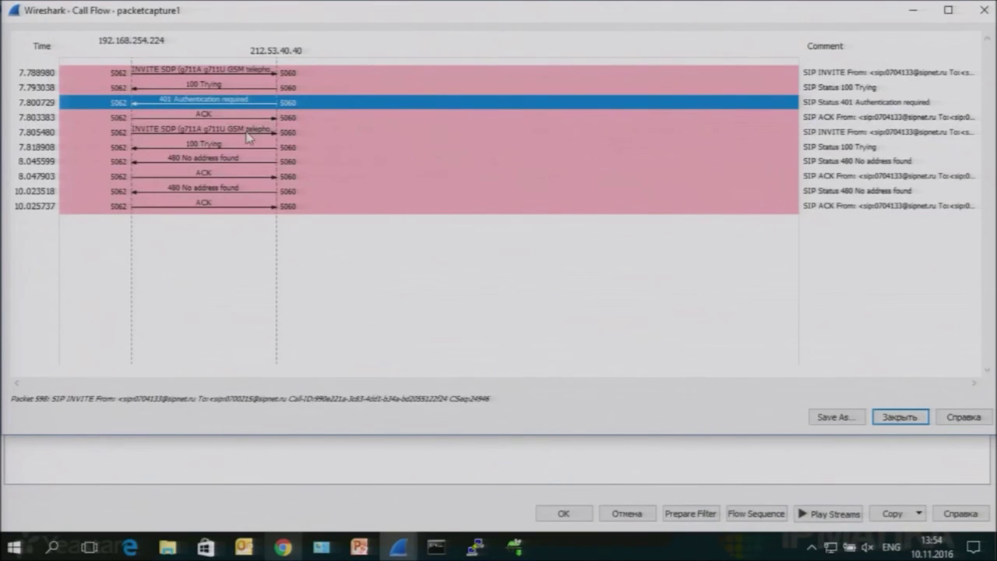
{"action": "left_click", "coordinate": [247, 132]}
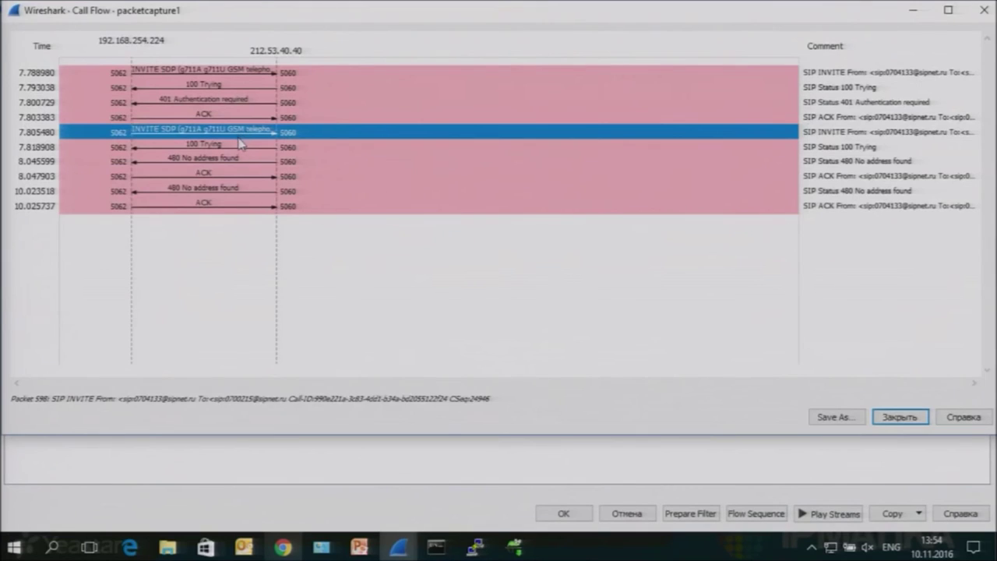
{"action": "left_click", "coordinate": [260, 163]}
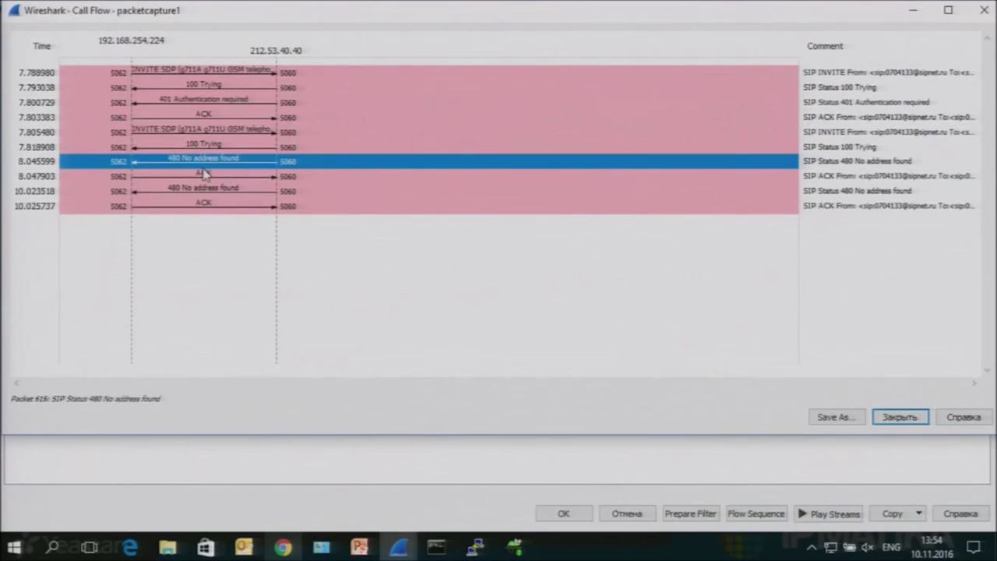
{"action": "left_click", "coordinate": [240, 191]}
{"action": "left_click", "coordinate": [247, 162]}
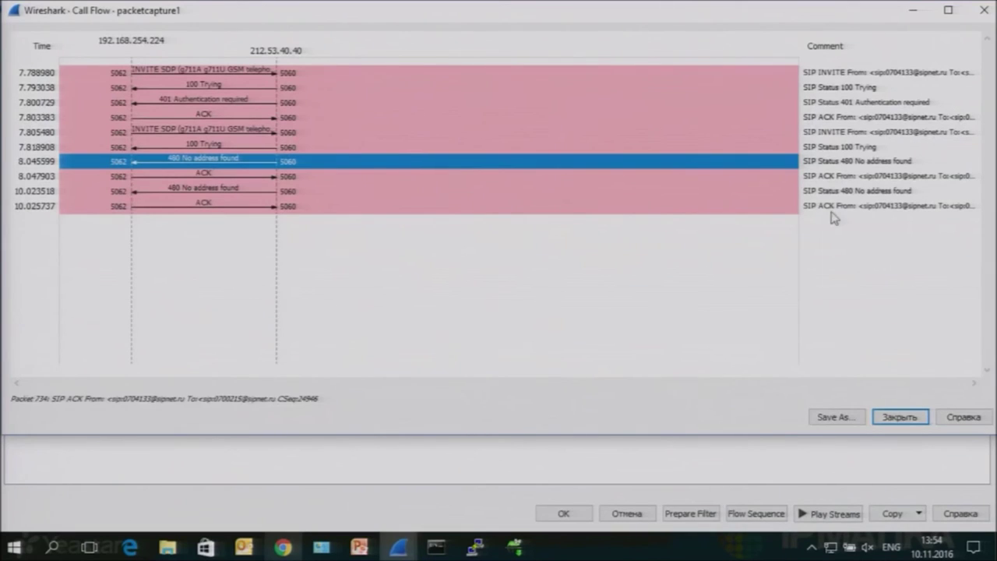
{"action": "left_click", "coordinate": [980, 14]}
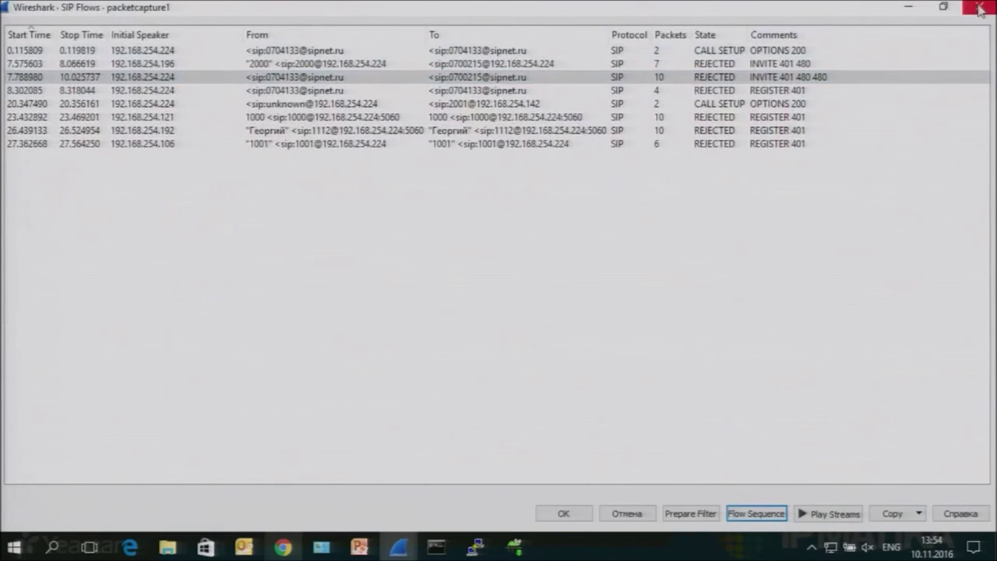
Close the SIP Flows window and the packetcapture1 capture, going back to the packet analysis slide.
{"action": "left_click", "coordinate": [979, 7]}
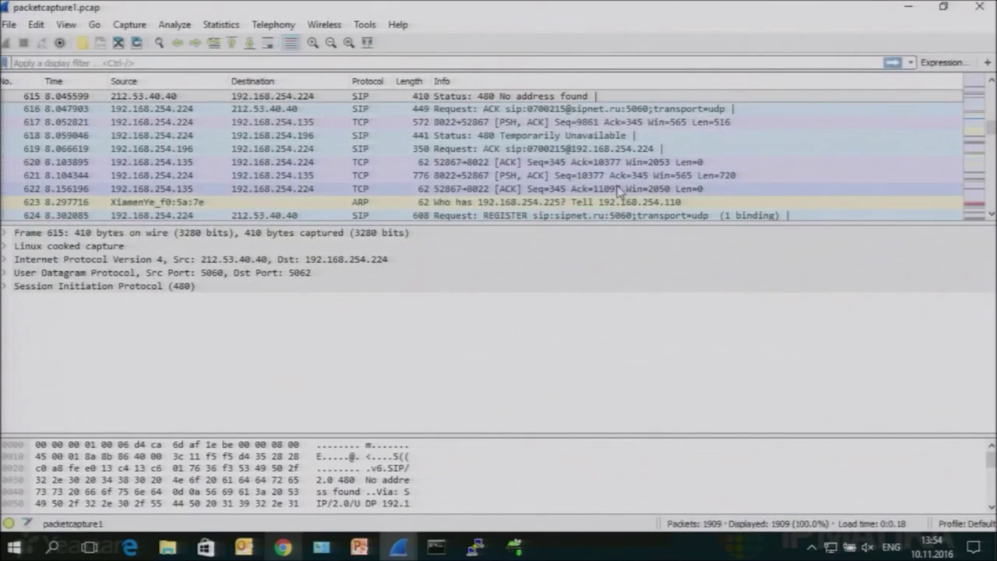
{"action": "scroll", "coordinate": [721, 168], "scroll_direction": "down", "scroll_amount": 5}
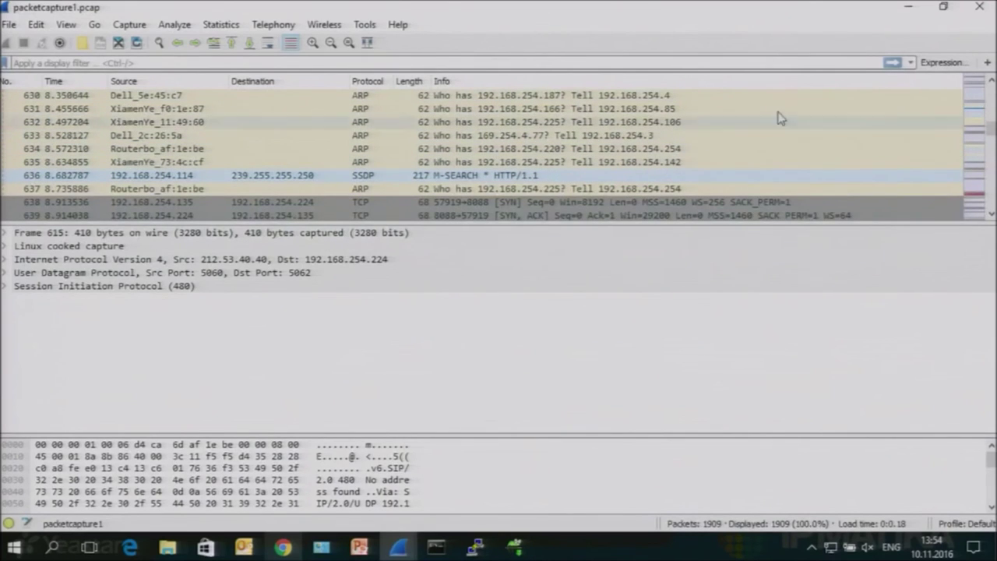
{"action": "left_click", "coordinate": [979, 7]}
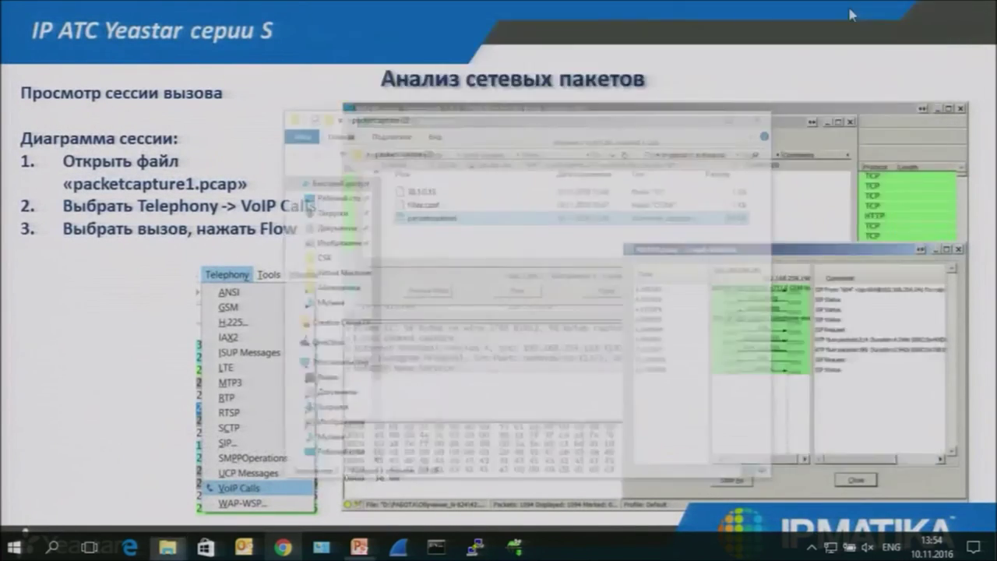
{"action": "left_click", "coordinate": [854, 12]}
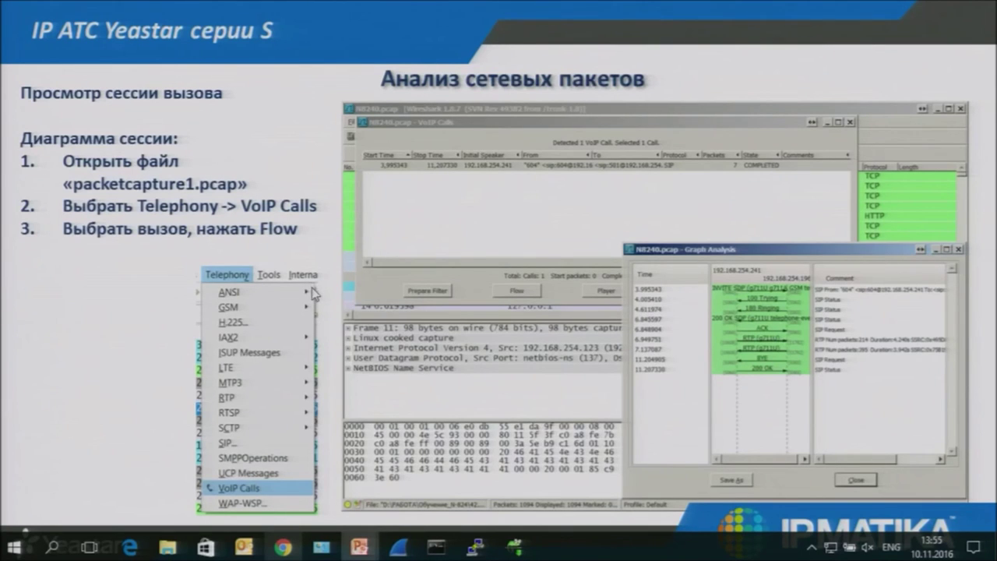
Switch to PuTTY, check the PBX shell with three blank command lines, view the Wireshark start window, and minimise both.
{"action": "left_click", "coordinate": [475, 548]}
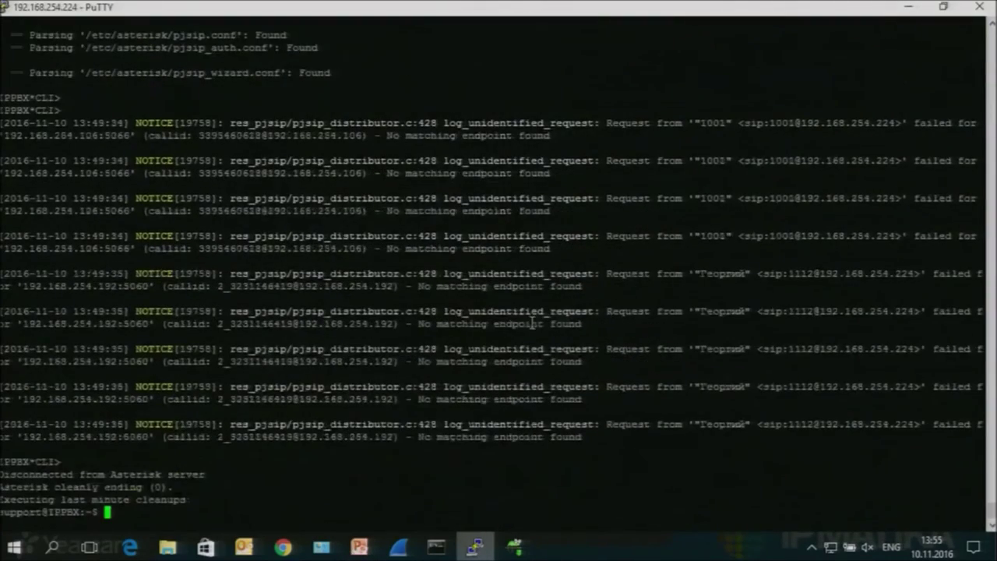
{"action": "key", "text": "Return"}
{"action": "key", "text": "Return"}
{"action": "key", "text": "Return"}
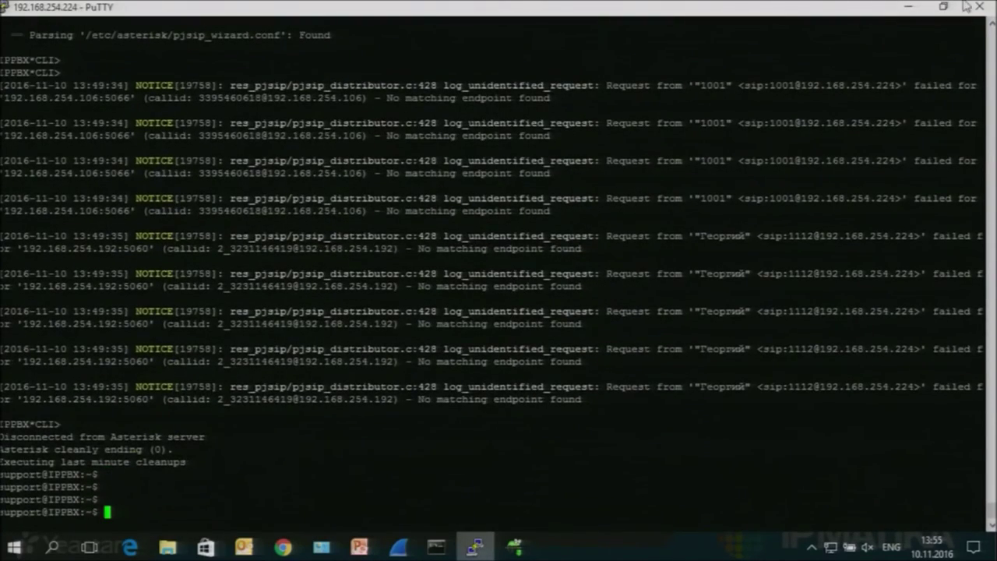
{"action": "left_click", "coordinate": [908, 7]}
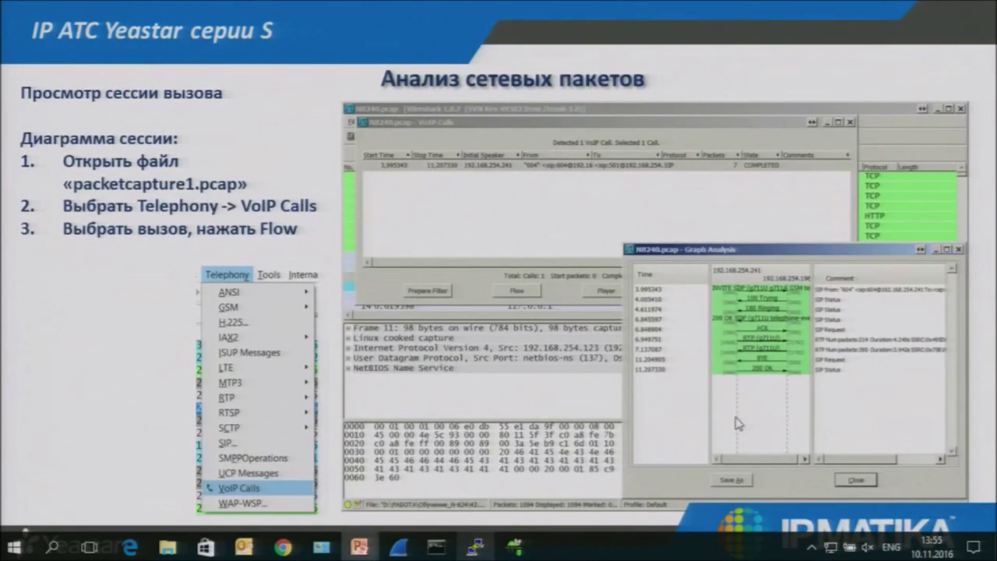
{"action": "left_click", "coordinate": [401, 548]}
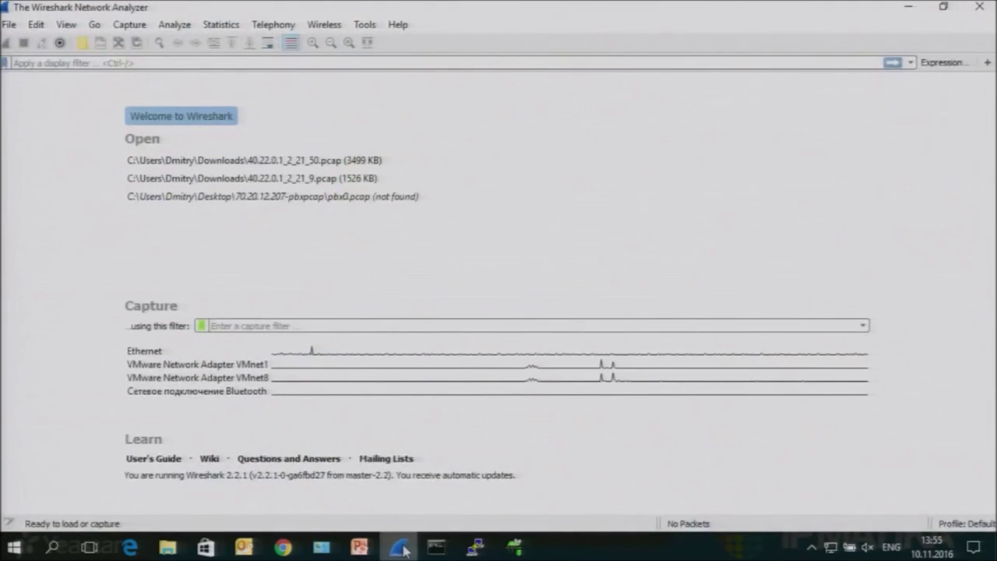
{"action": "left_click", "coordinate": [402, 548]}
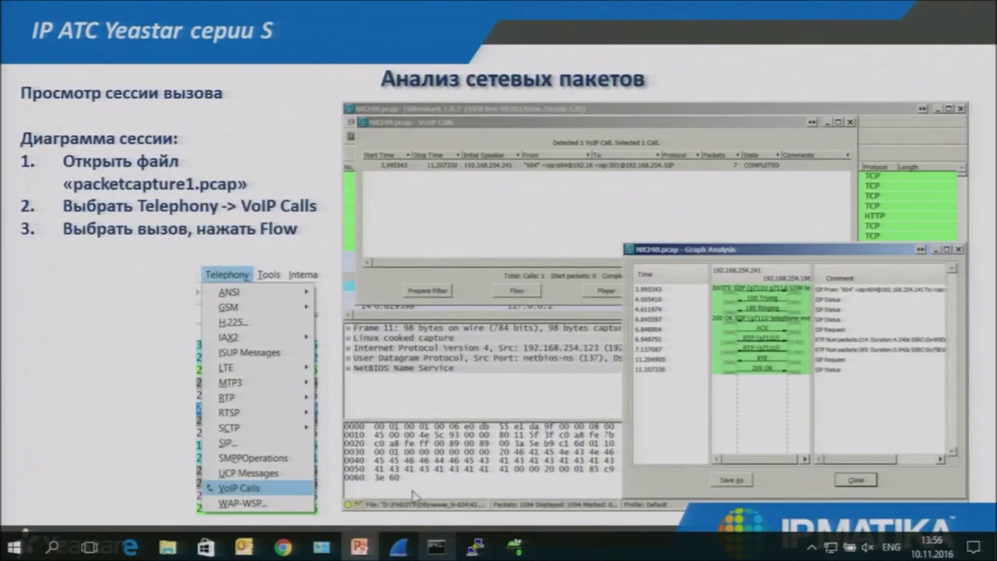
Return to the PowerPoint slide show and advance past the IPMATIKA S-series website slide to the xgu.ru slide on Yeastar.
{"action": "mouse_move", "coordinate": [365, 544]}
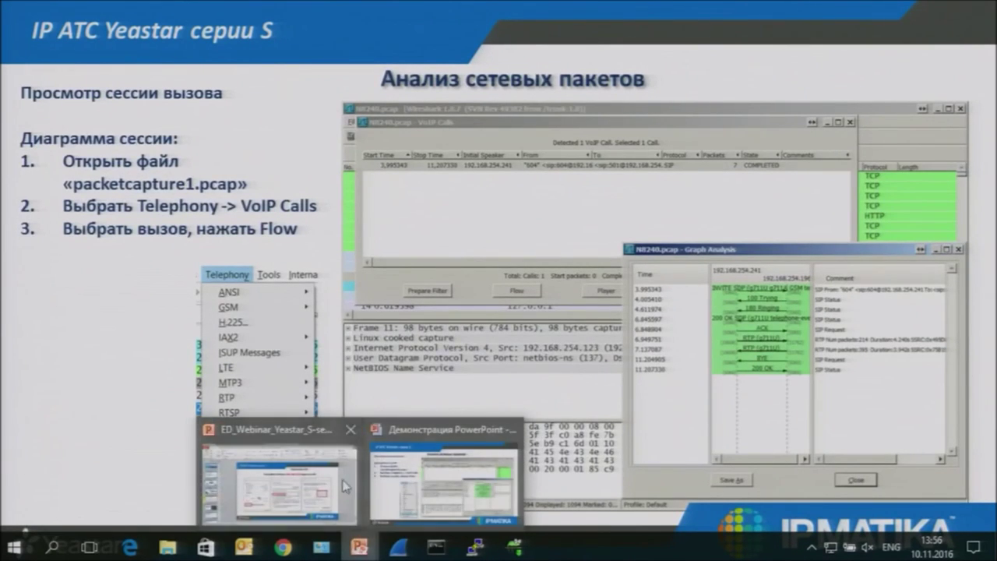
{"action": "left_click", "coordinate": [439, 491]}
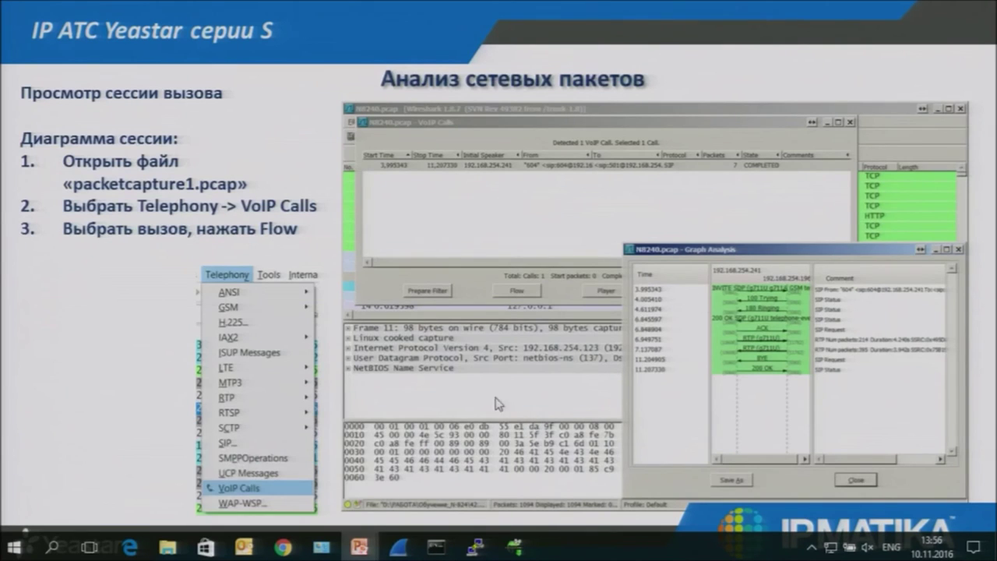
{"action": "left_click", "coordinate": [501, 404]}
{"action": "left_click", "coordinate": [512, 319]}
{"action": "left_click", "coordinate": [569, 262]}
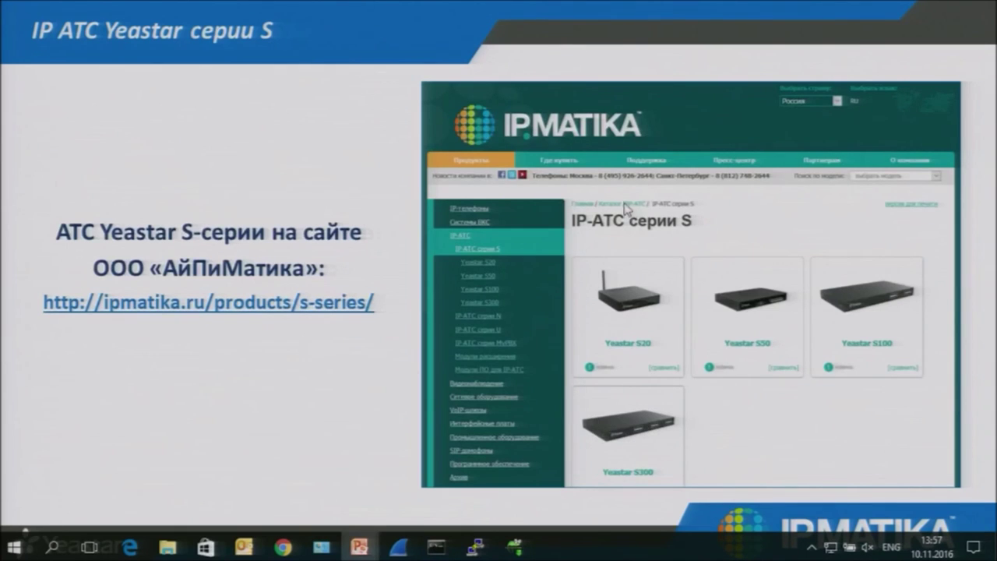
{"action": "left_click", "coordinate": [540, 372]}
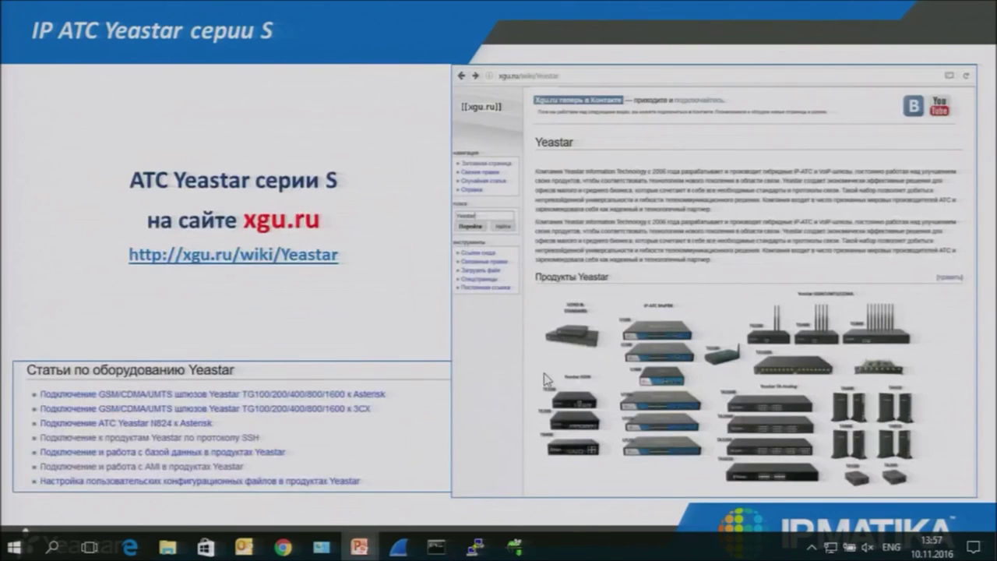